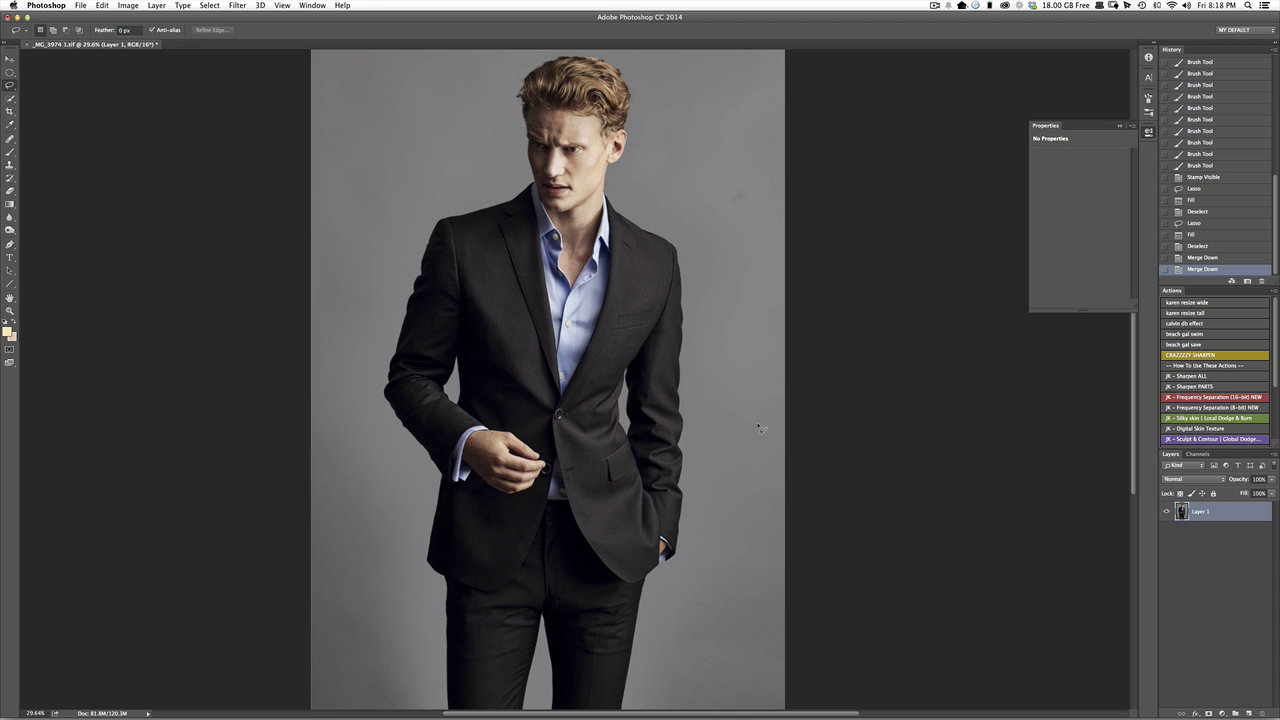
Inspect the Red, Green and Blue channels one at a time to compare contrast between the man and the background.
left_click(1198, 454)
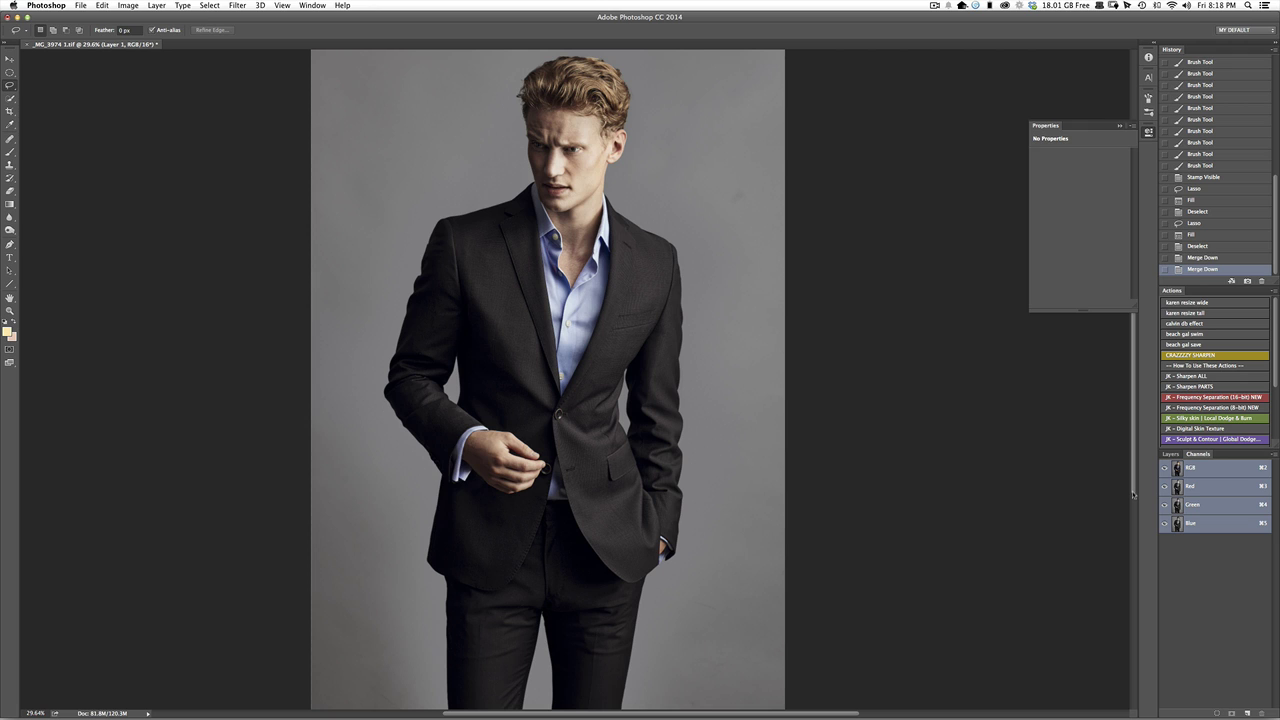
left_click(1209, 488)
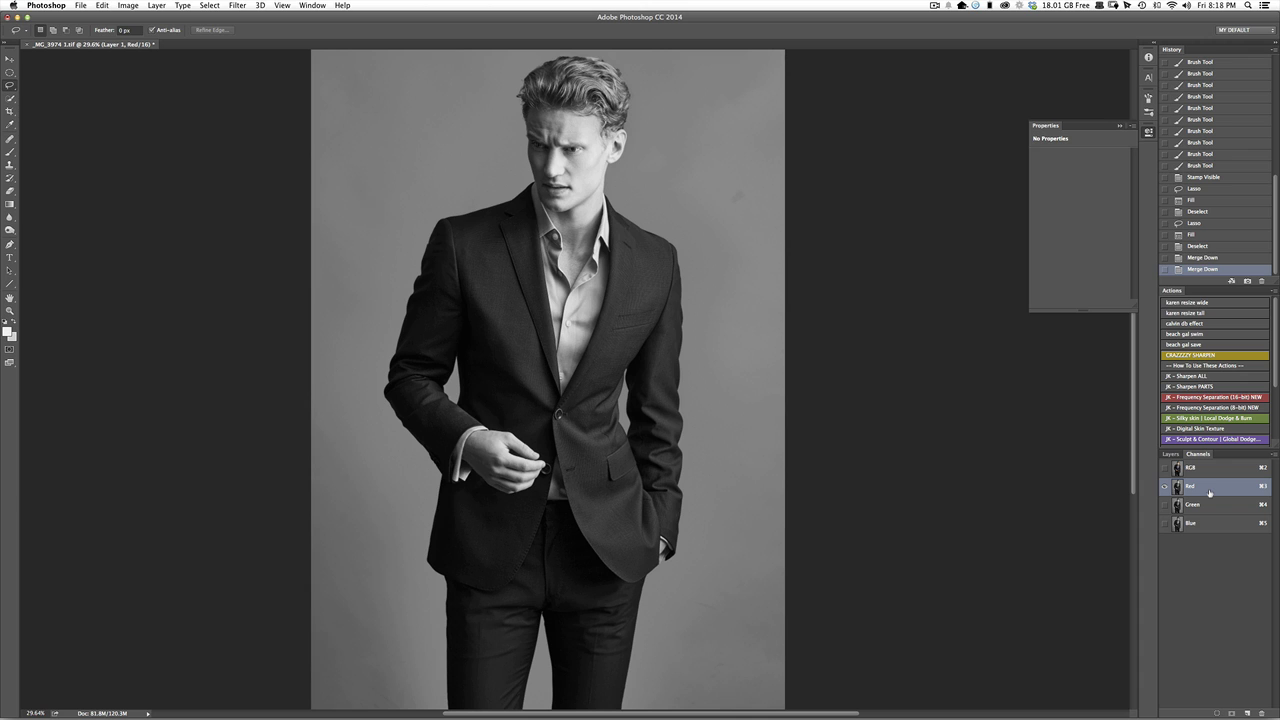
left_click(1218, 500)
left_click(1207, 524)
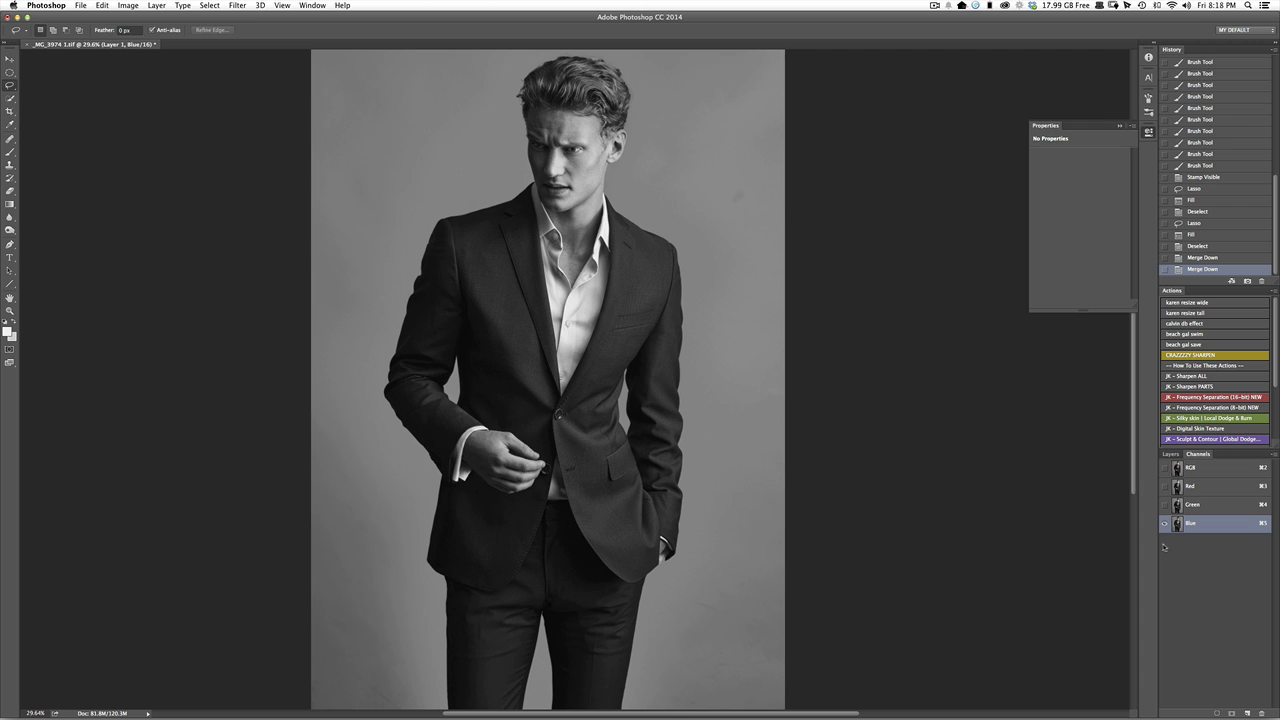
Load the Blue channel as a selection, clear that selection, and duplicate the Blue channel.
left_click(1177, 523, "super")
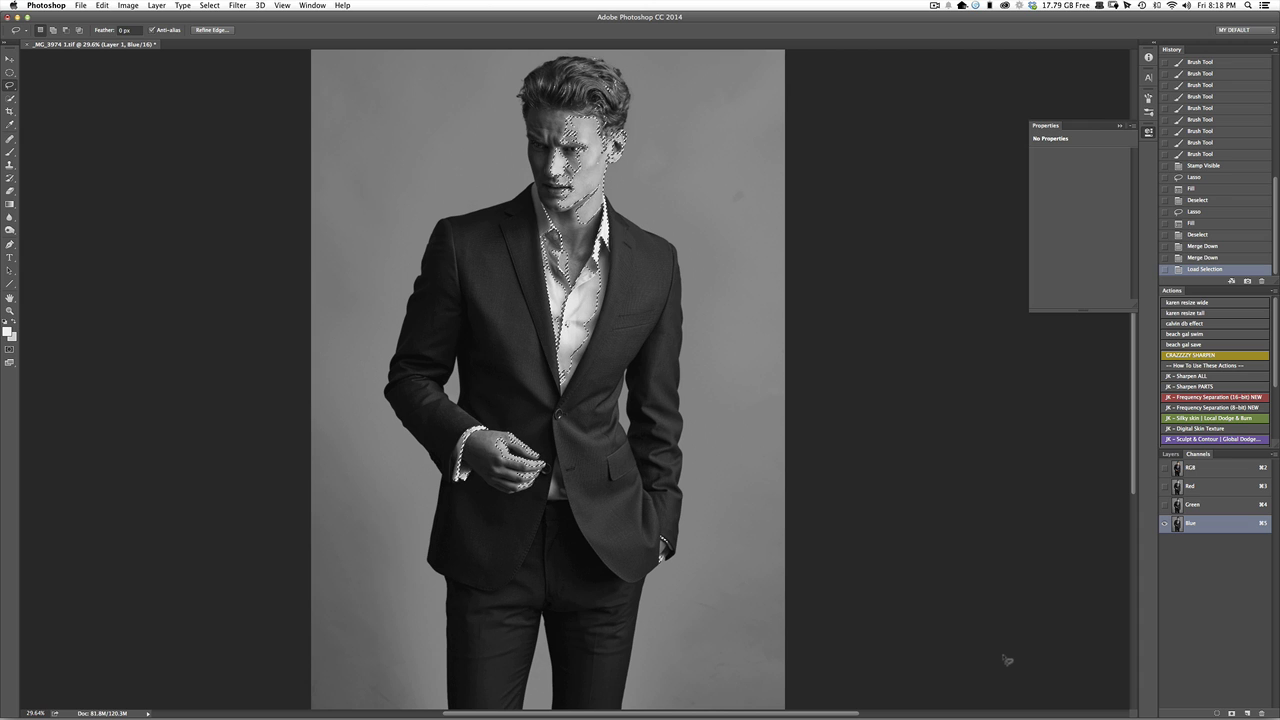
key("super+d")
left_click_drag(1231, 525, 1245, 713)
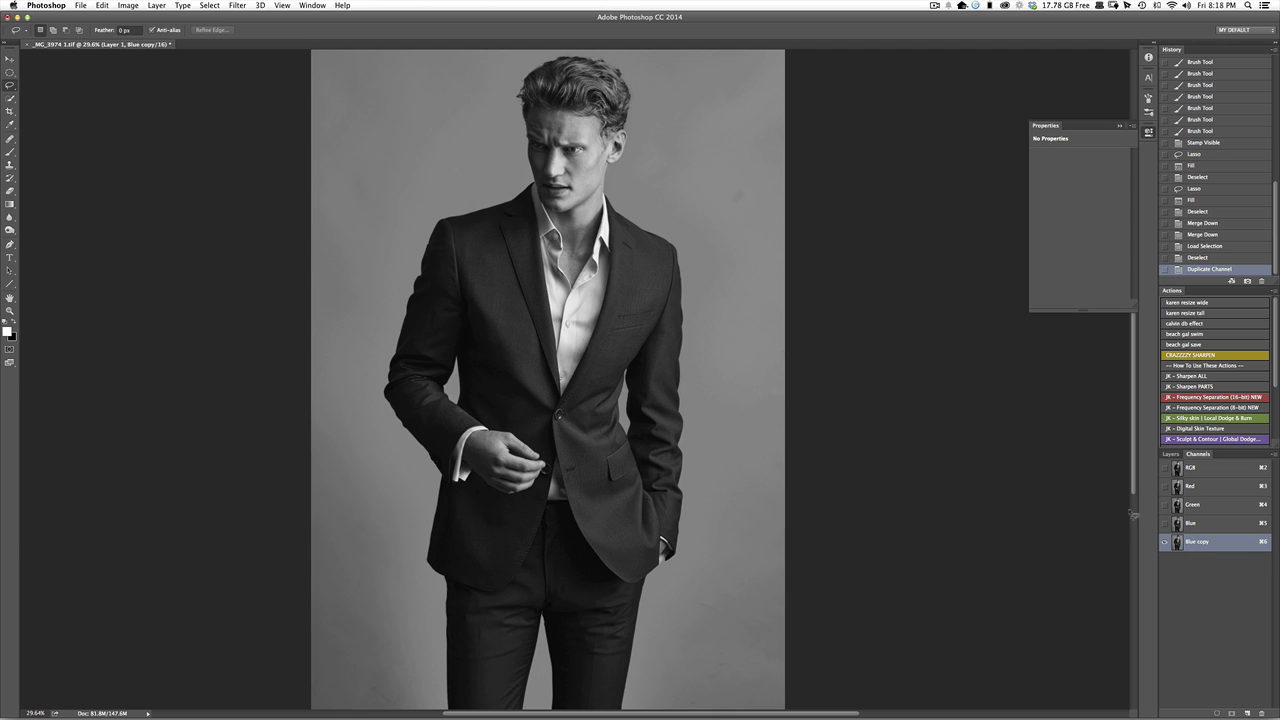
Apply a Levels adjustment to the Blue copy channel with input black 43, midtone 0.85 and white 196.
key("super+l")
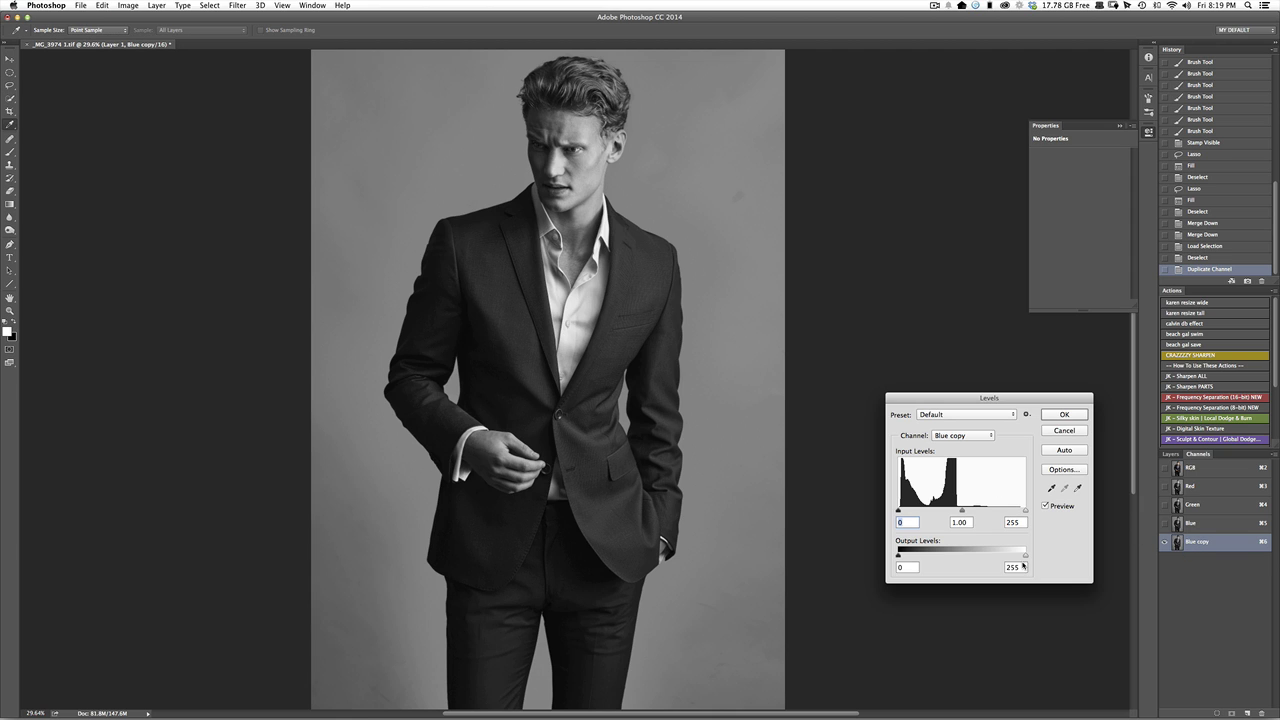
left_click(1056, 431)
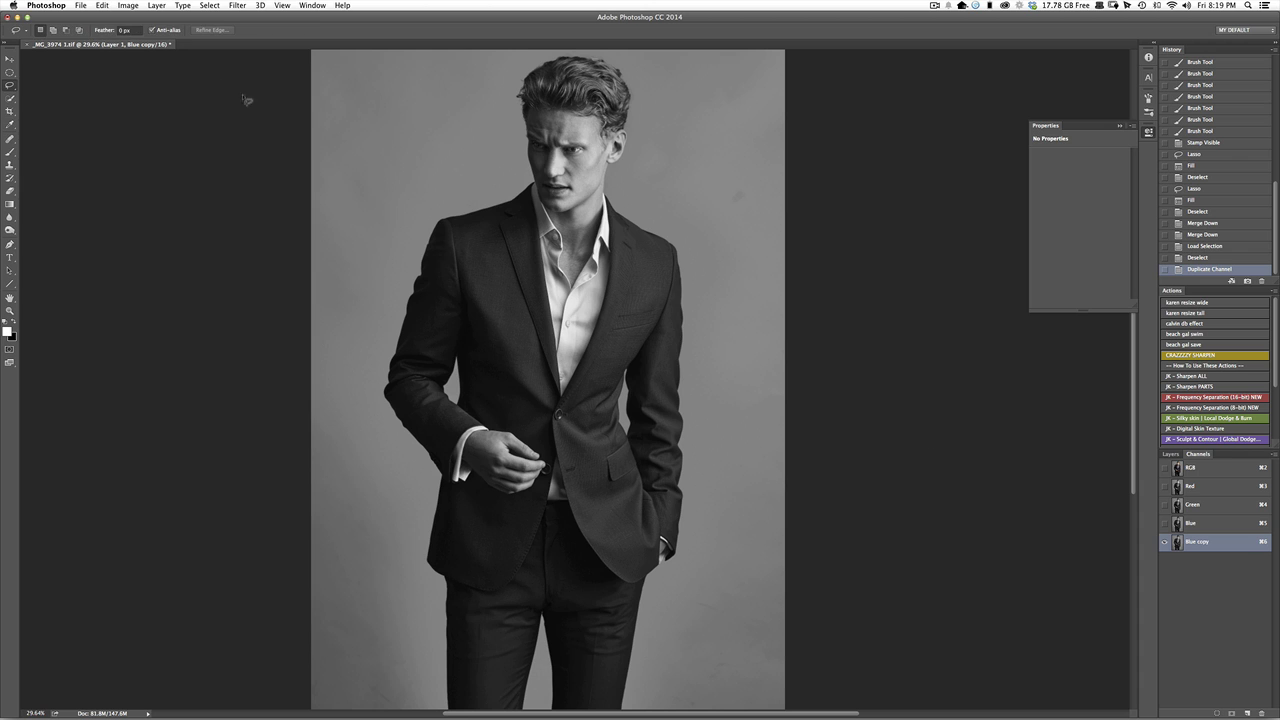
left_click(126, 6)
mouse_move(123, 35)
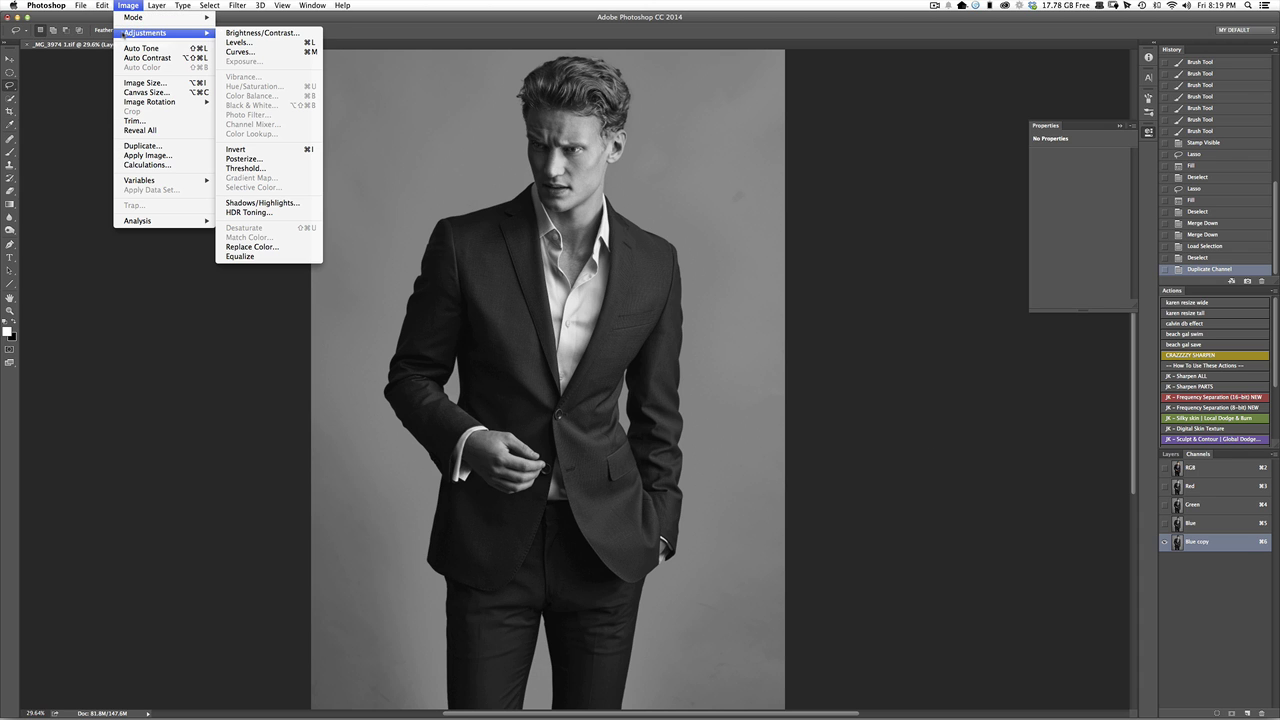
left_click(238, 42)
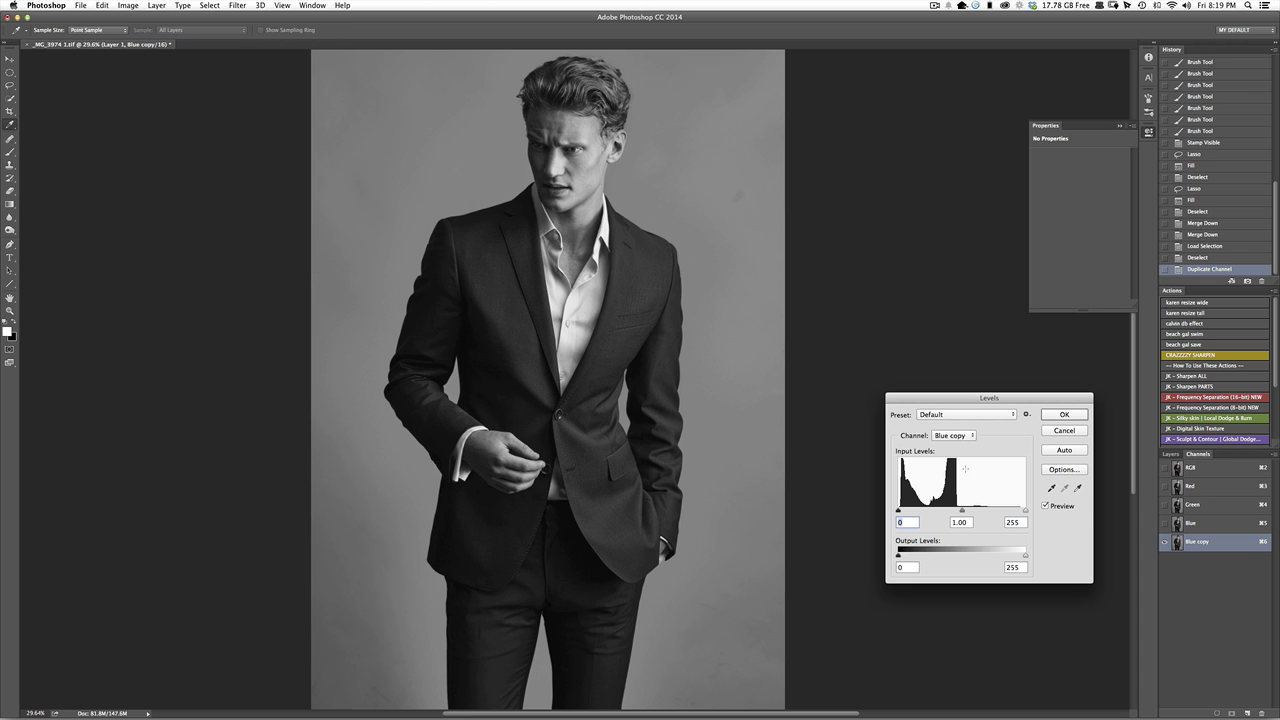
left_click_drag(898, 510, 919, 510)
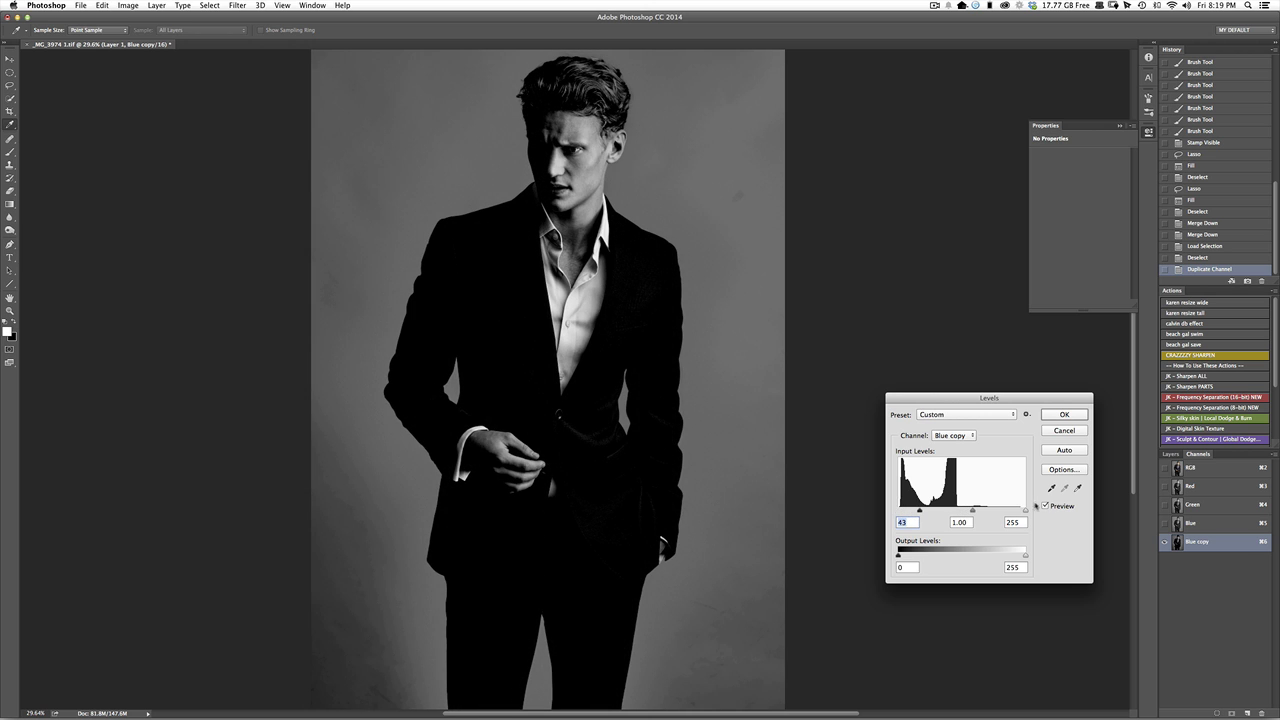
left_click_drag(1025, 510, 1000, 511)
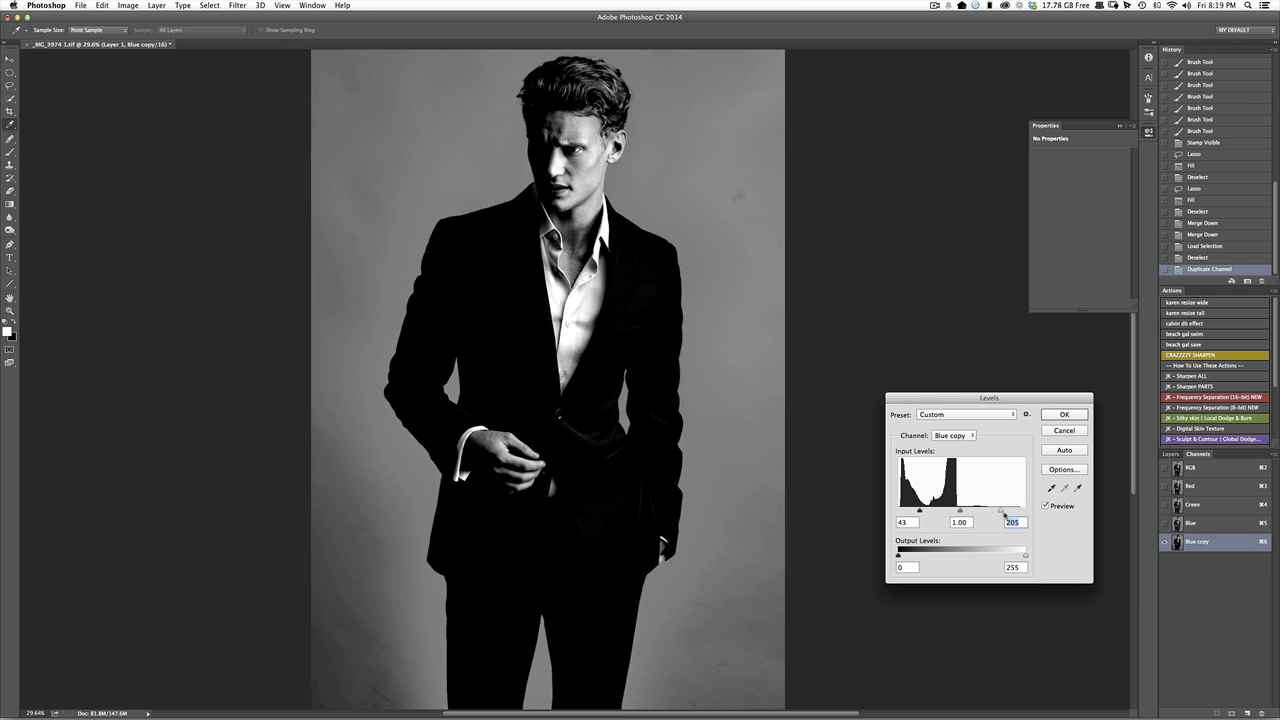
mouse_move(1004, 514)
left_mouse_down()
mouse_move(968, 515)
mouse_move(996, 512)
left_mouse_up()
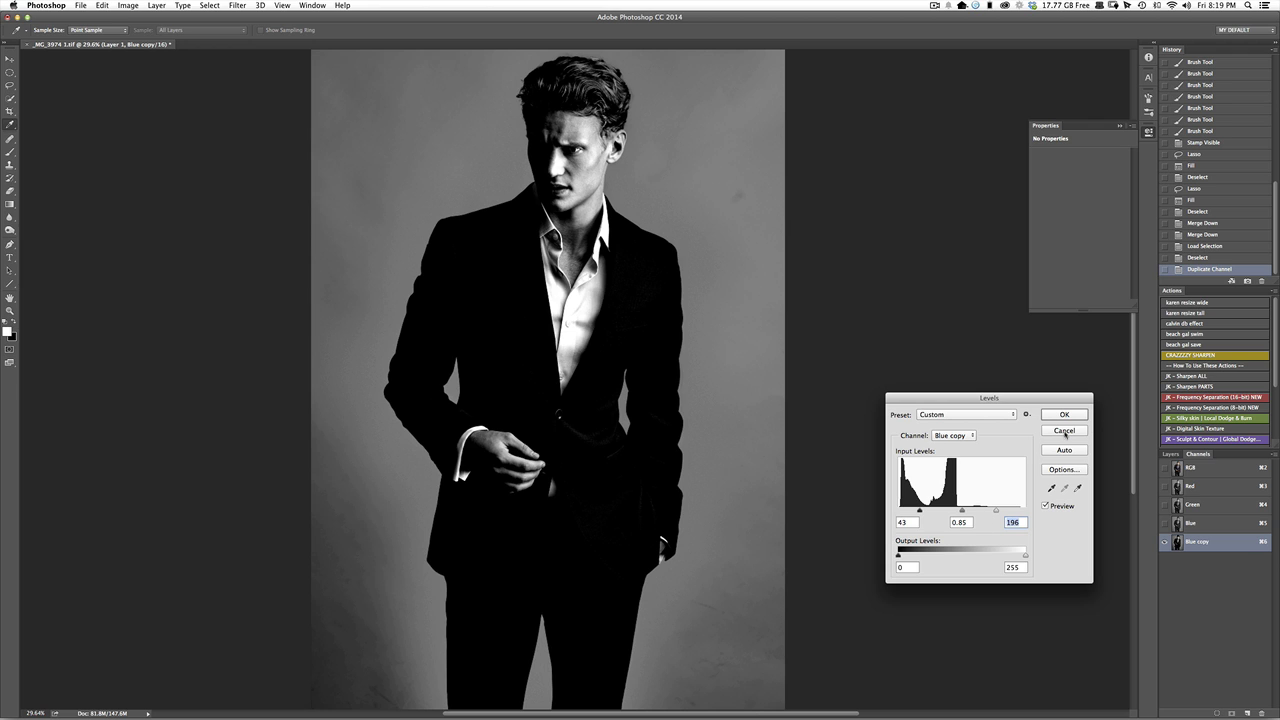
left_click(1057, 417)
Lasso the background outside a loose margin around the man, fill it with white, and deselect.
key("l")
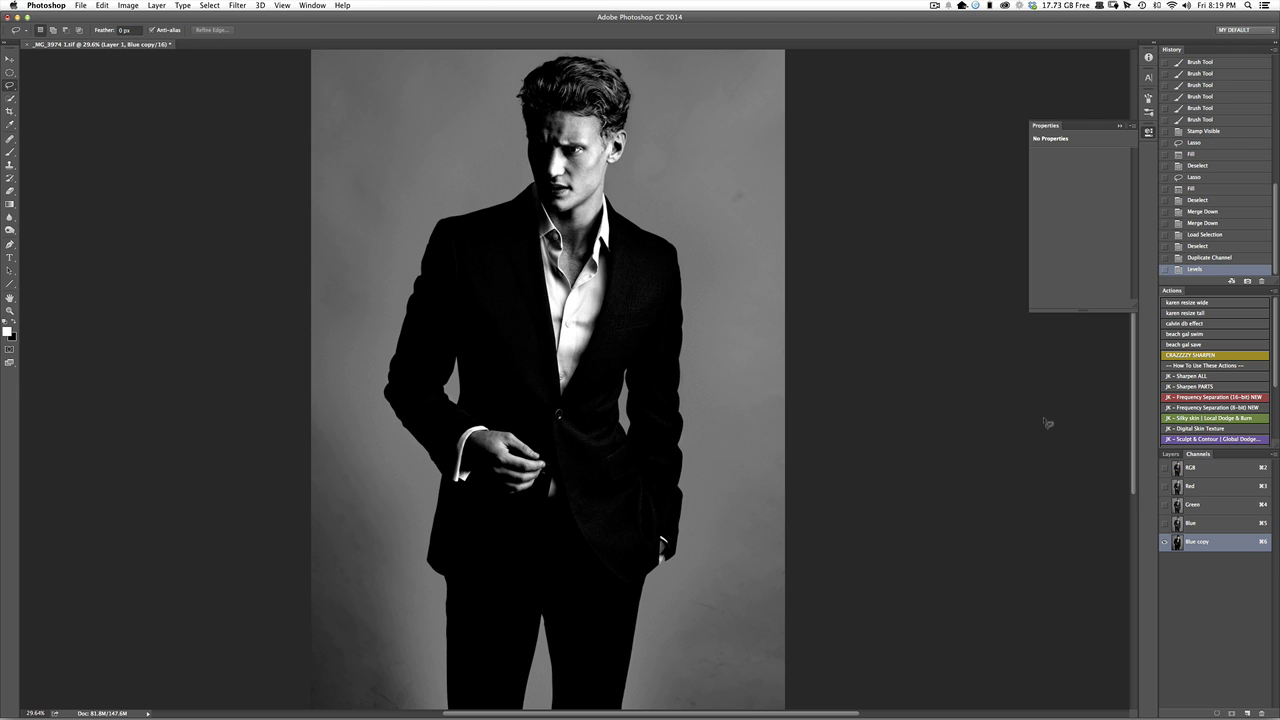
left_click(10, 311)
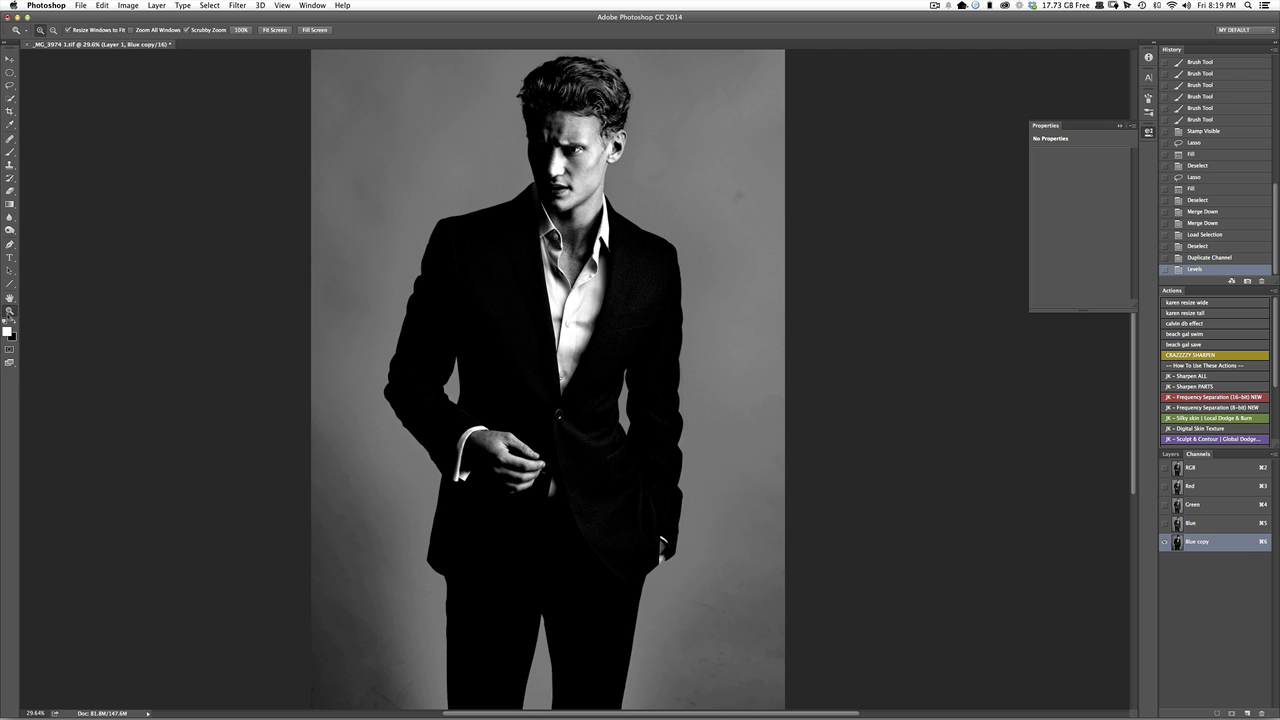
left_click_drag(446, 442, 412, 438)
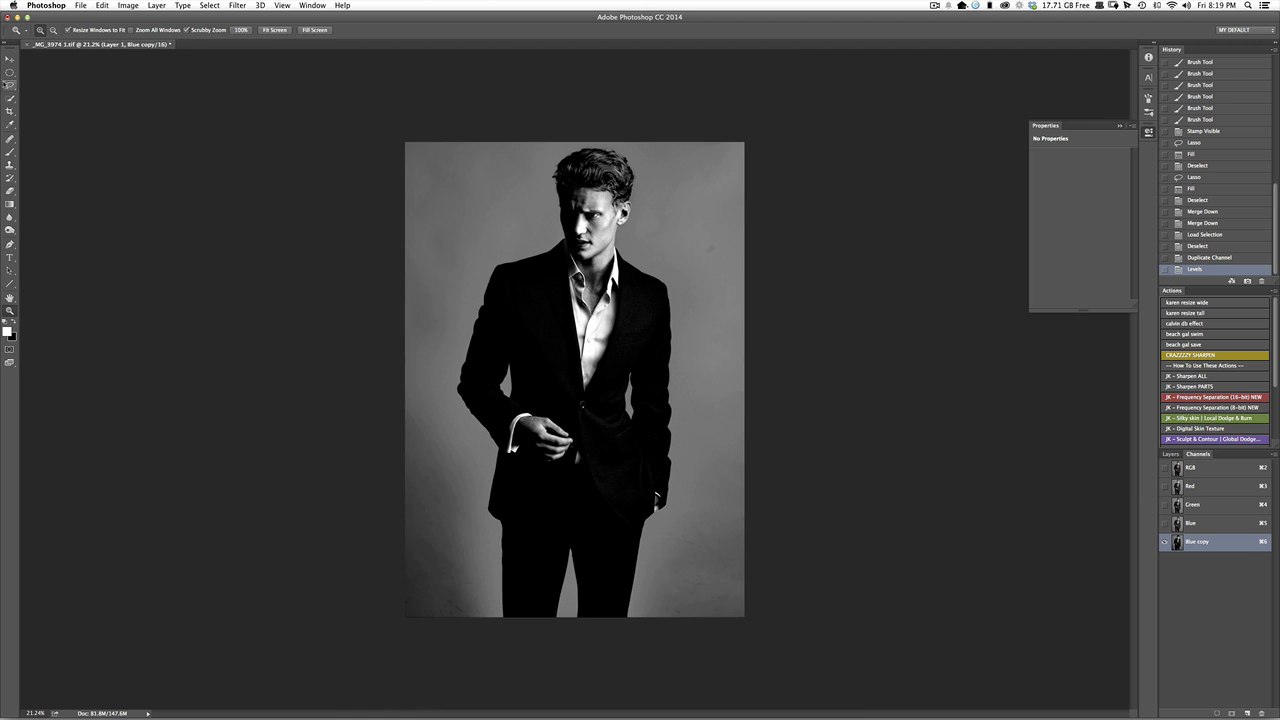
left_click(10, 85)
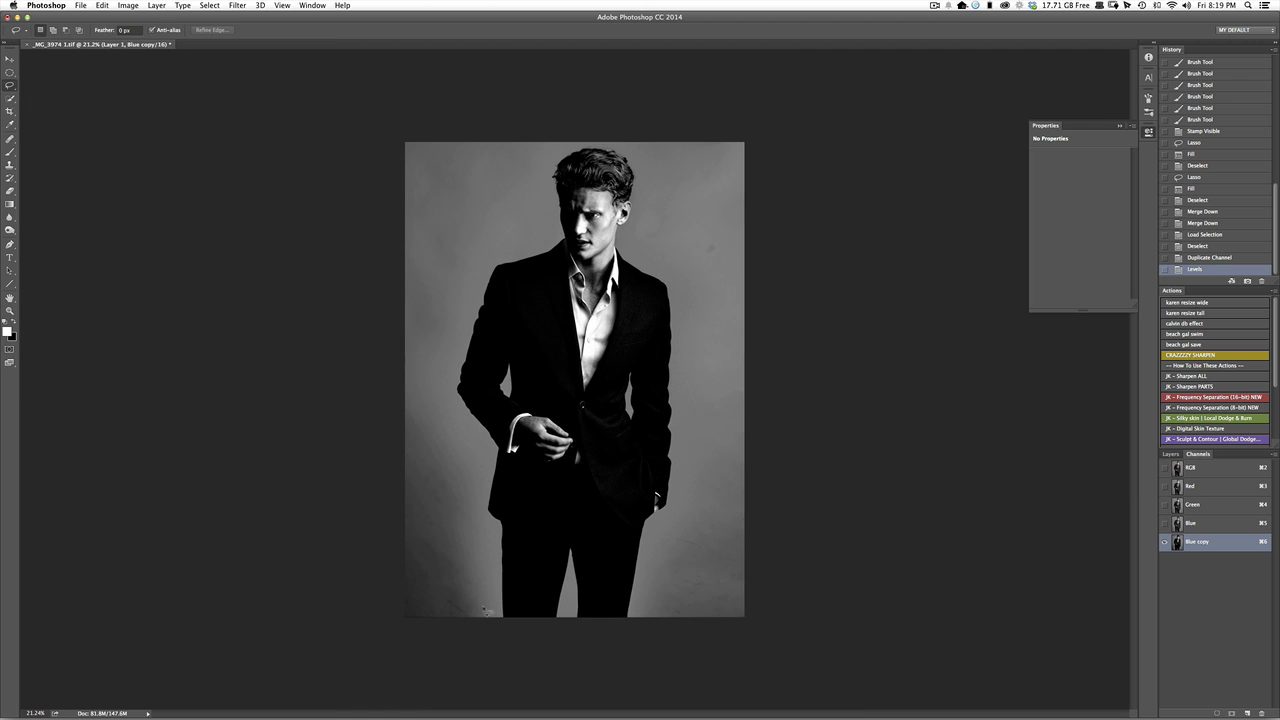
left_click_drag(500, 628, 480, 548)
mouse_move(445, 394)
left_mouse_down()
mouse_move(477, 275)
mouse_move(497, 242)
mouse_move(530, 226)
mouse_move(558, 147)
mouse_move(597, 132)
mouse_move(645, 163)
mouse_move(641, 228)
mouse_move(688, 304)
left_mouse_up()
mouse_move(681, 497)
left_mouse_down()
mouse_move(634, 615)
mouse_move(697, 632)
left_mouse_up()
mouse_move(838, 637)
left_mouse_down()
mouse_move(849, 140)
mouse_move(830, 66)
mouse_move(321, 111)
mouse_move(331, 494)
mouse_move(379, 680)
mouse_move(425, 668)
mouse_move(465, 694)
left_mouse_up()
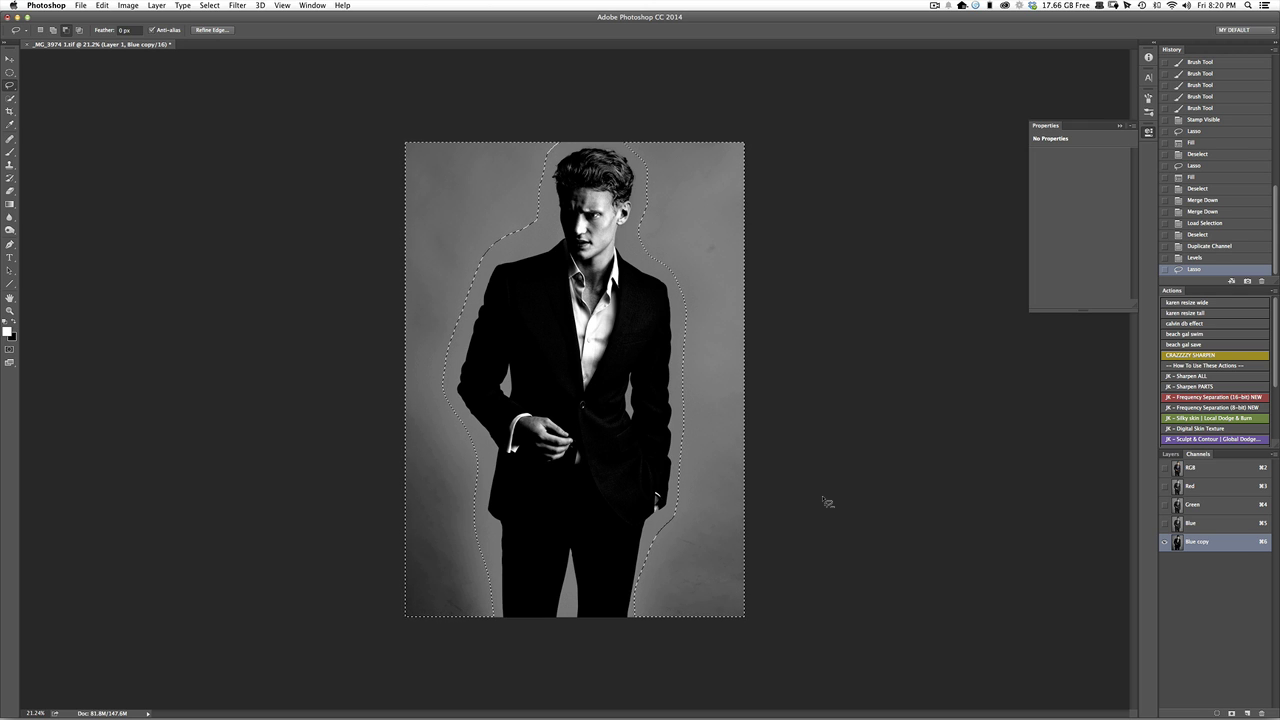
key("alt+BackSpace")
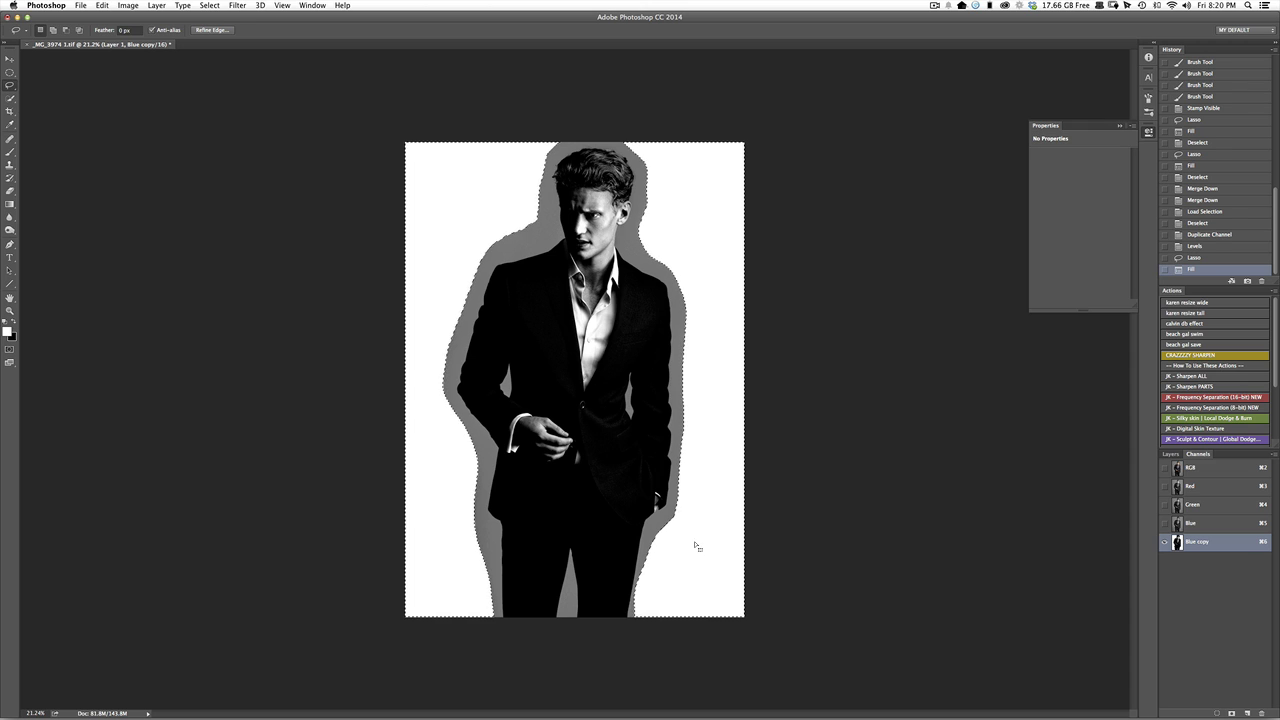
key("super+d")
Lasso the inside of the man's figure around the arm and leg gaps, fill it with black, and deselect.
mouse_move(515, 592)
left_mouse_down()
mouse_move(508, 428)
mouse_move(528, 400)
mouse_move(518, 344)
mouse_move(577, 240)
mouse_move(566, 174)
mouse_move(620, 164)
mouse_move(628, 218)
mouse_move(615, 240)
mouse_move(622, 272)
mouse_move(658, 308)
mouse_move(664, 372)
mouse_move(642, 362)
mouse_move(627, 425)
mouse_move(651, 400)
mouse_move(670, 497)
mouse_move(627, 613)
mouse_move(592, 590)
mouse_move(563, 536)
mouse_move(521, 606)
mouse_move(514, 594)
left_mouse_up()
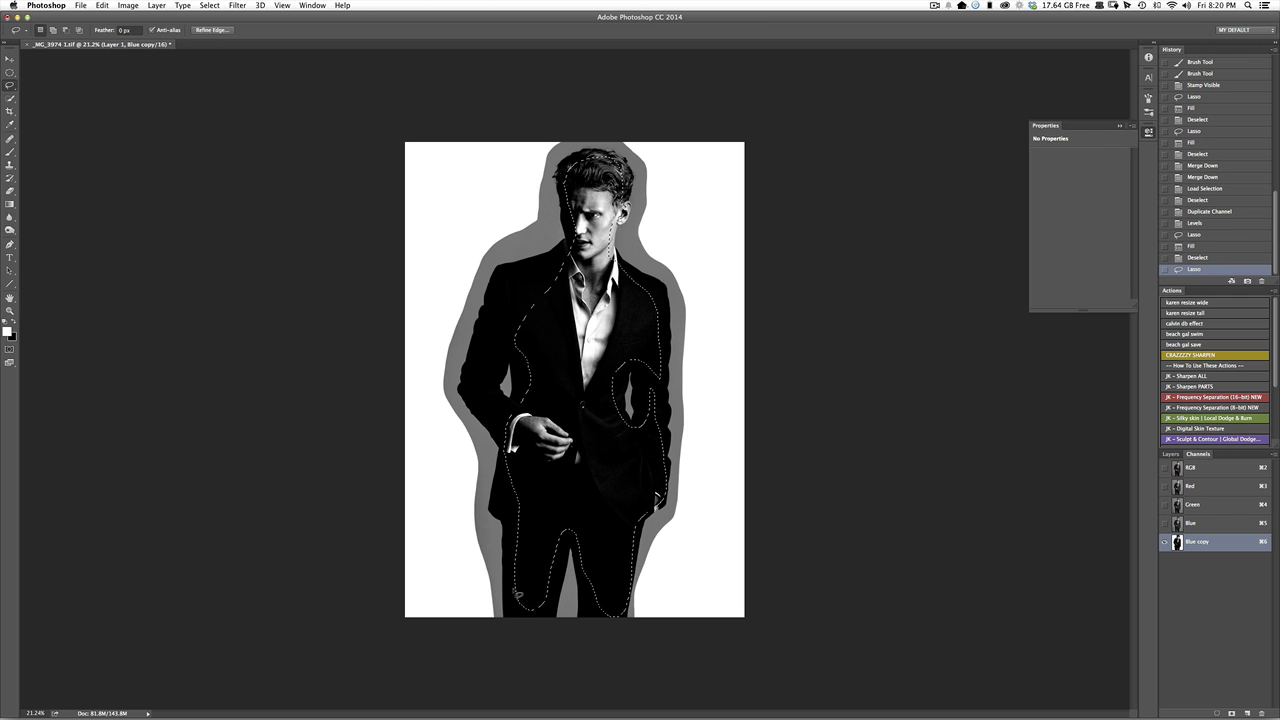
key("super+BackSpace")
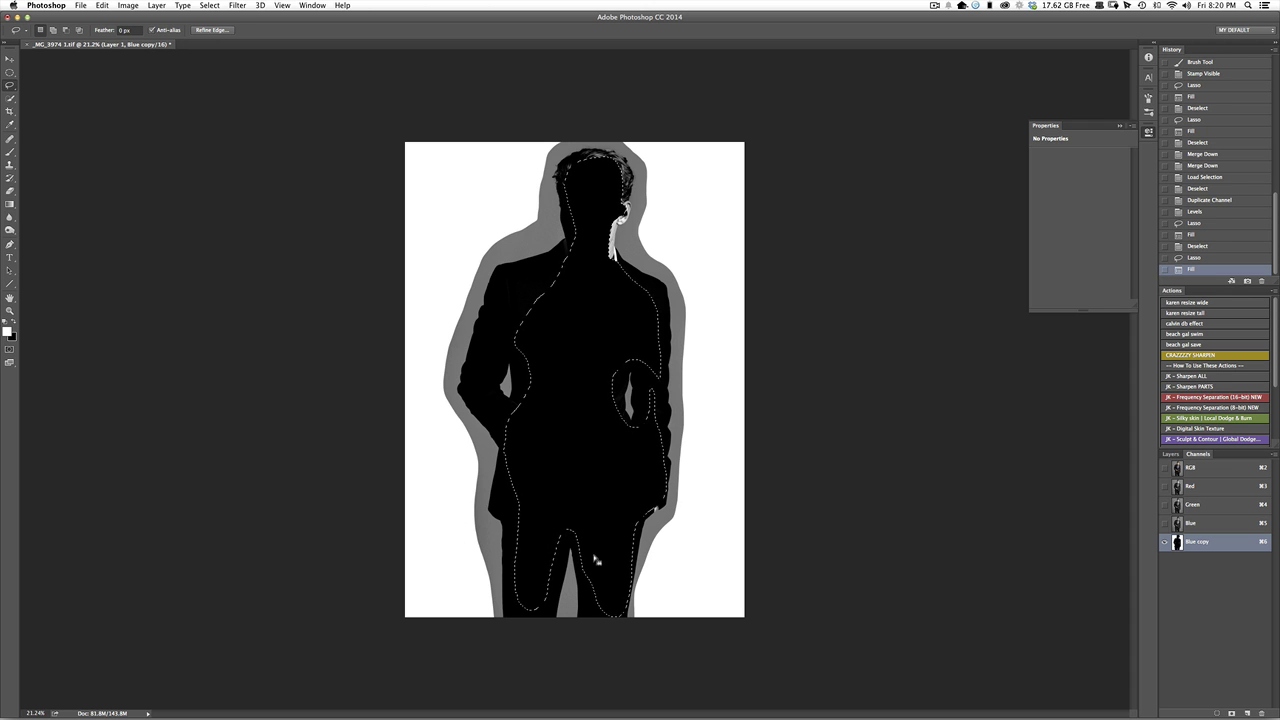
key("super+d")
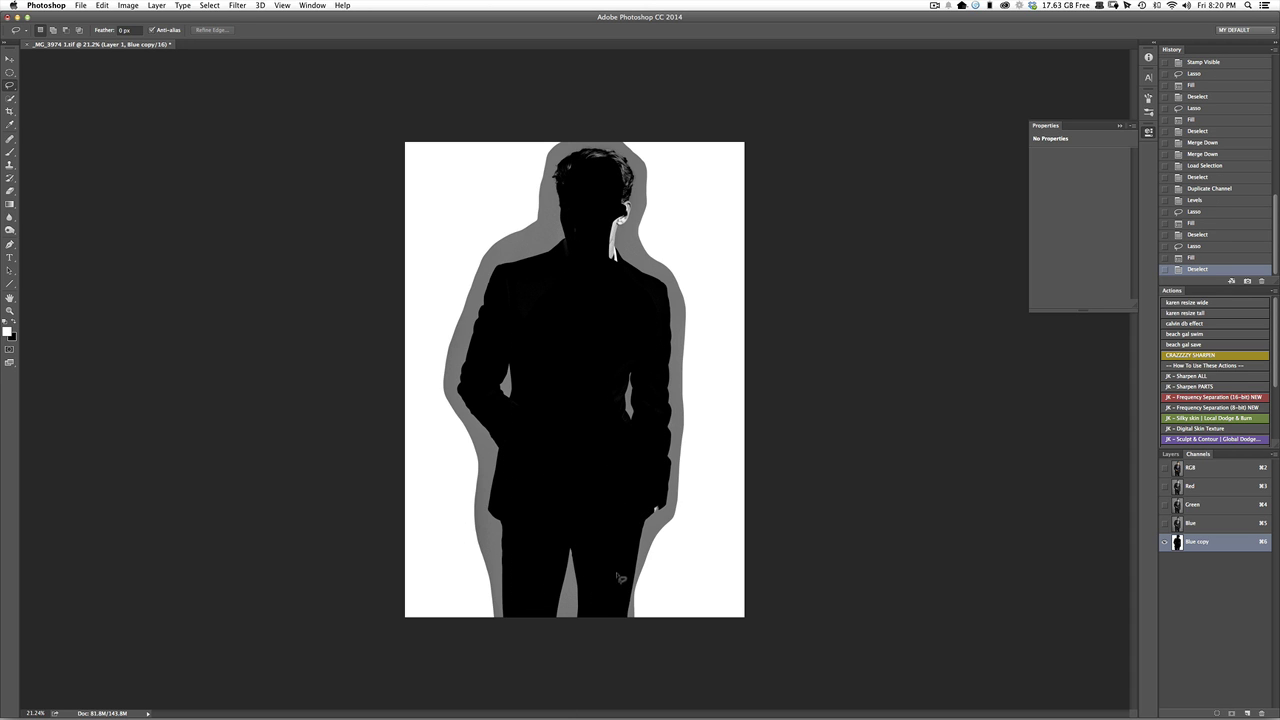
Set the Burn tool to Shadows, 87% exposure and a 300 px brush, and burn the faint detail around the neck and collar.
key("z")
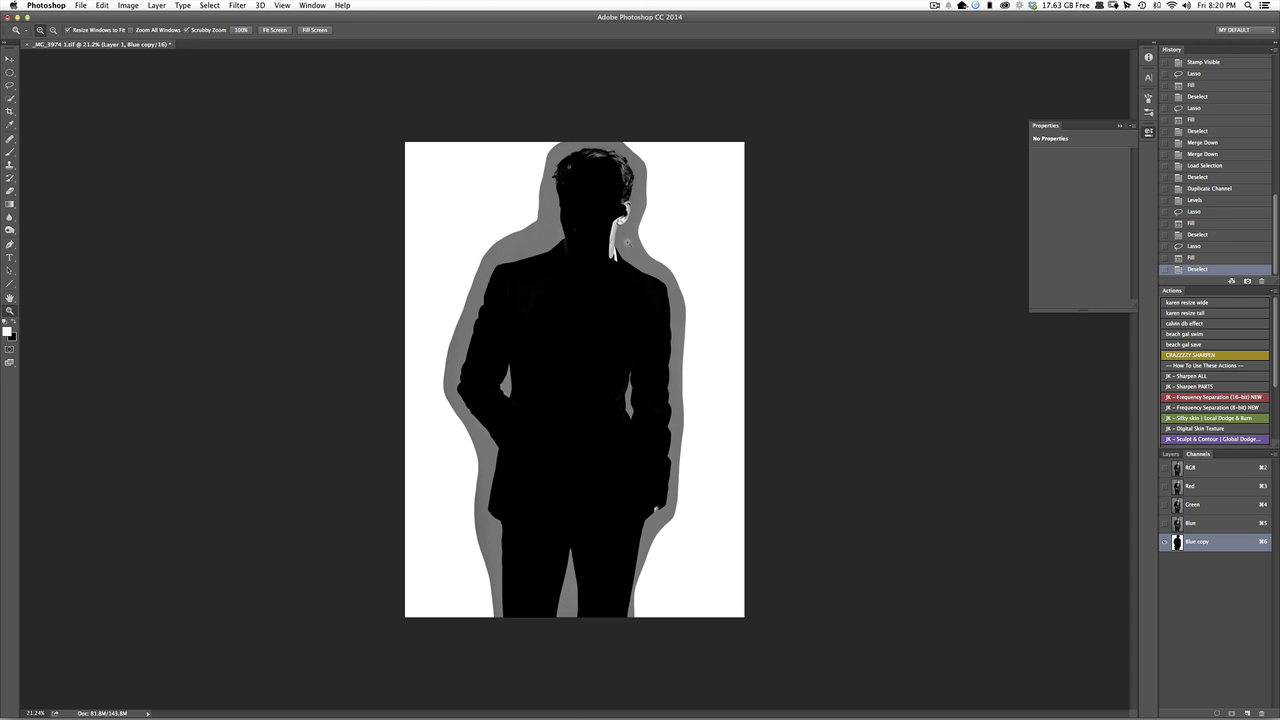
left_click(603, 226)
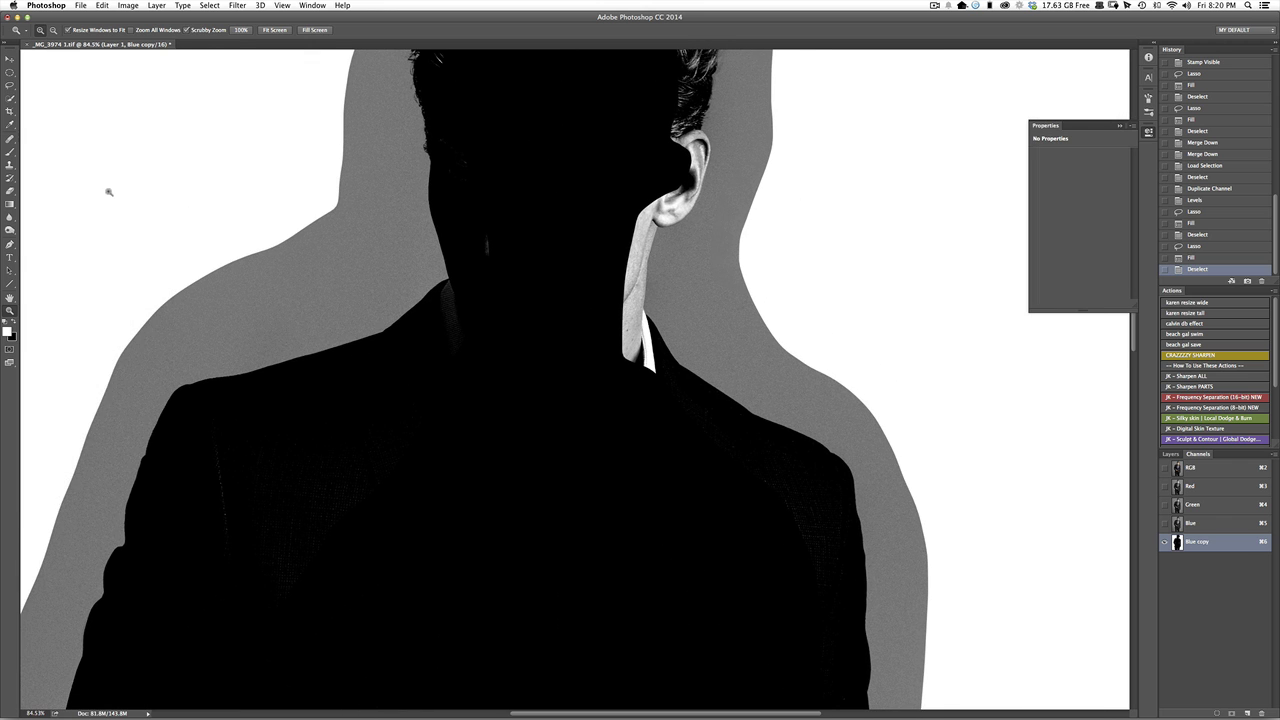
key("o")
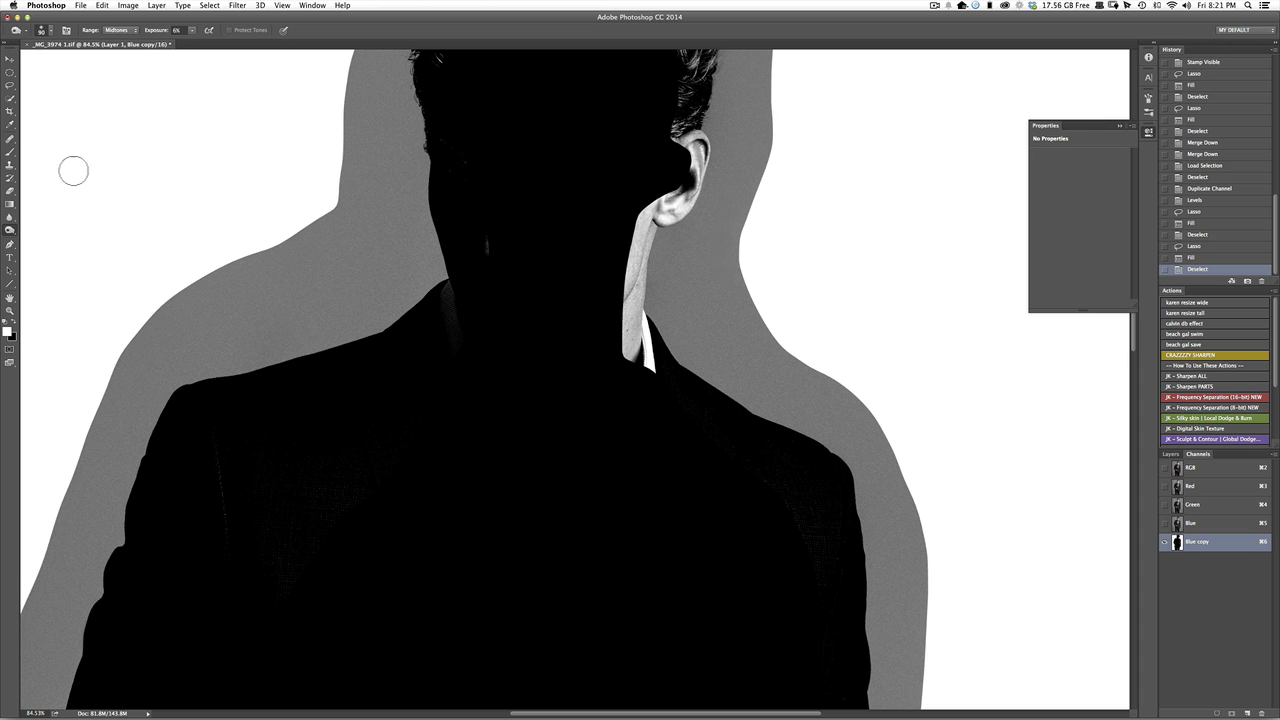
left_click(122, 31)
left_click(118, 22)
mouse_move(472, 346)
left_mouse_down()
mouse_move(464, 272)
mouse_move(440, 425)
left_mouse_up()
key("bracketright")
key("bracketright")
key("bracketright")
key("bracketright")
key("bracketright")
key("bracketright")
key("bracketright")
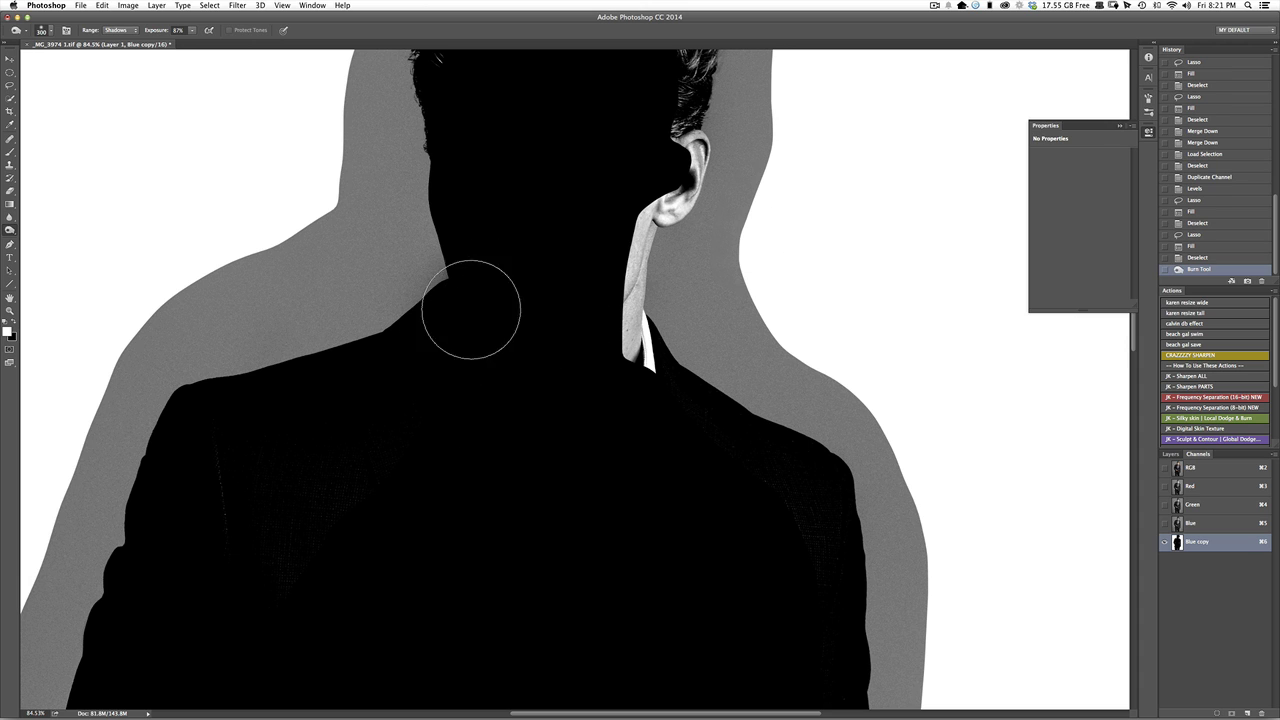
Burn the remaining texture on the jacket's chest, shoulder and sleeve to black, undoing the stroke that darkens the arm gap.
left_click_drag(222, 603, 297, 693)
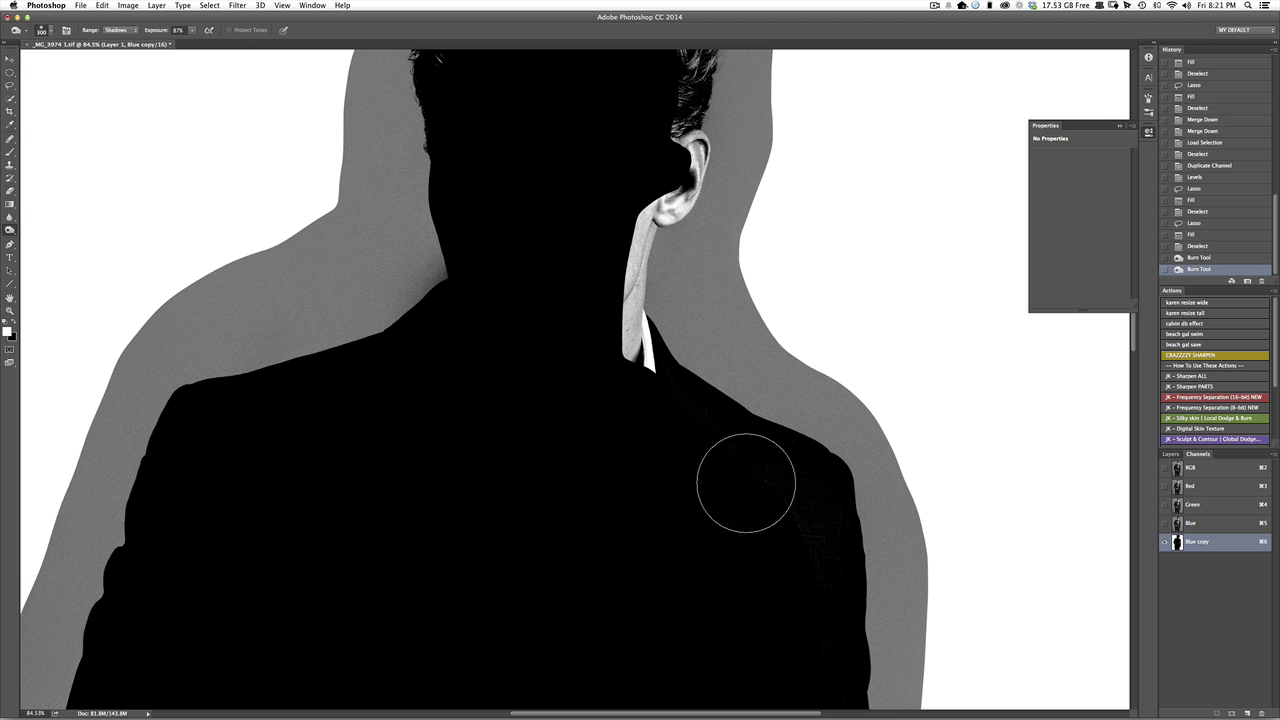
mouse_move(746, 483)
left_mouse_down()
mouse_move(803, 580)
mouse_move(799, 625)
left_mouse_up()
mouse_move(702, 599)
left_mouse_down()
mouse_move(658, 297)
mouse_move(626, 259)
left_mouse_up()
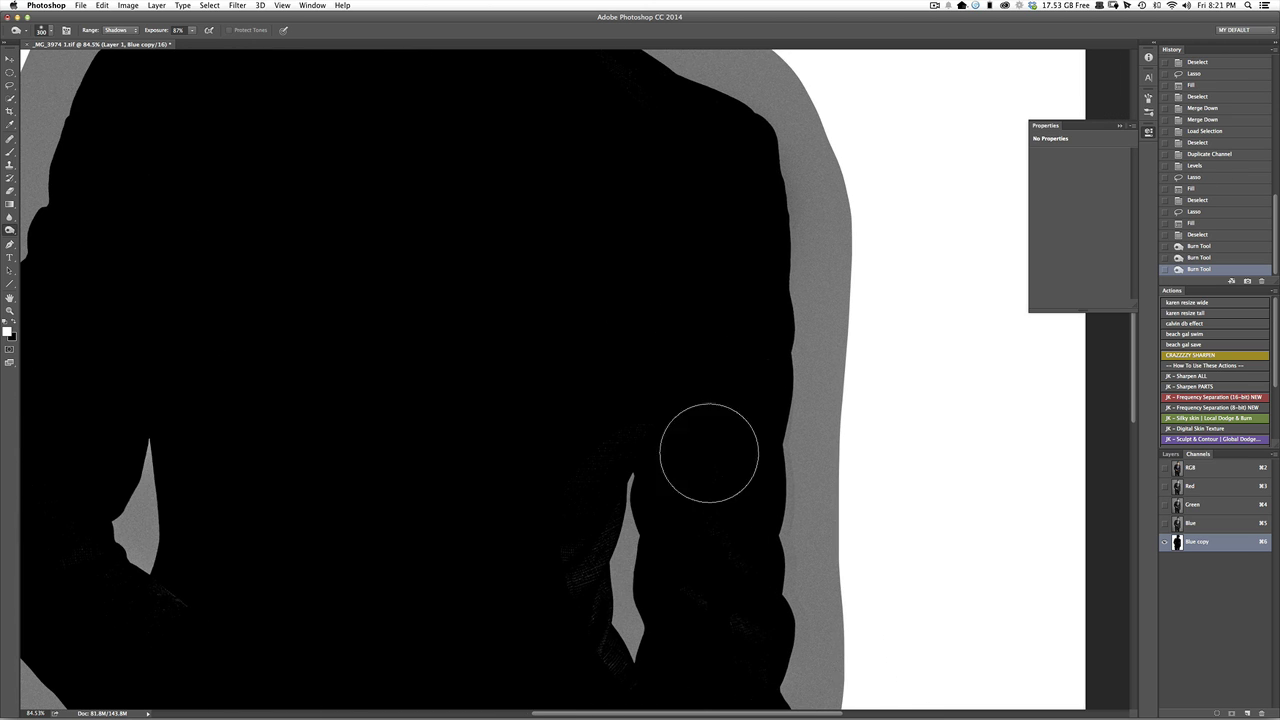
left_click_drag(709, 452, 714, 674)
left_click_drag(570, 429, 593, 530)
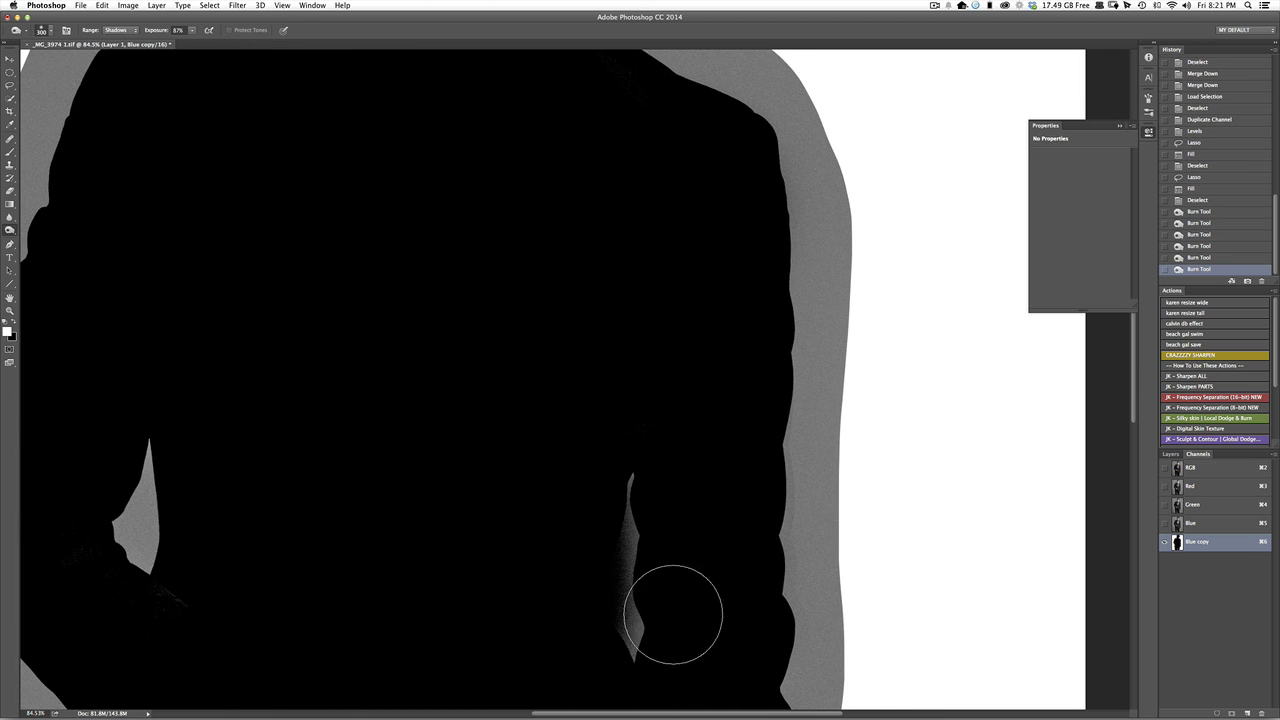
key("super+z")
Reduce the Burn brush to 150 px and 51% exposure, and darken the jacket texture beside the narrow arm gap.
mouse_move(613, 608)
left_mouse_down()
mouse_move(568, 592)
mouse_move(616, 580)
left_mouse_up()
key("bracketleft")
key("bracketleft")
key("bracketleft")
key("bracketleft")
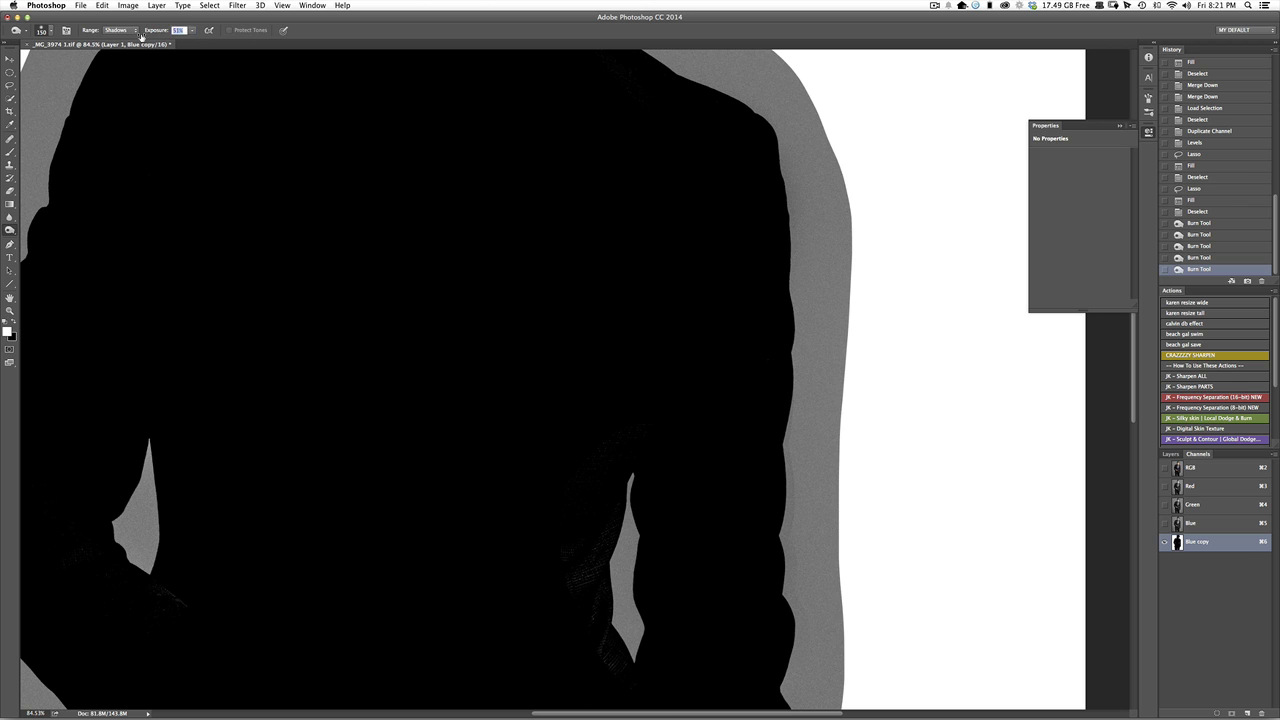
mouse_move(574, 528)
left_mouse_down()
mouse_move(585, 520)
mouse_move(570, 580)
mouse_move(597, 445)
mouse_move(649, 384)
mouse_move(645, 287)
left_mouse_up()
left_click_drag(592, 508, 595, 488)
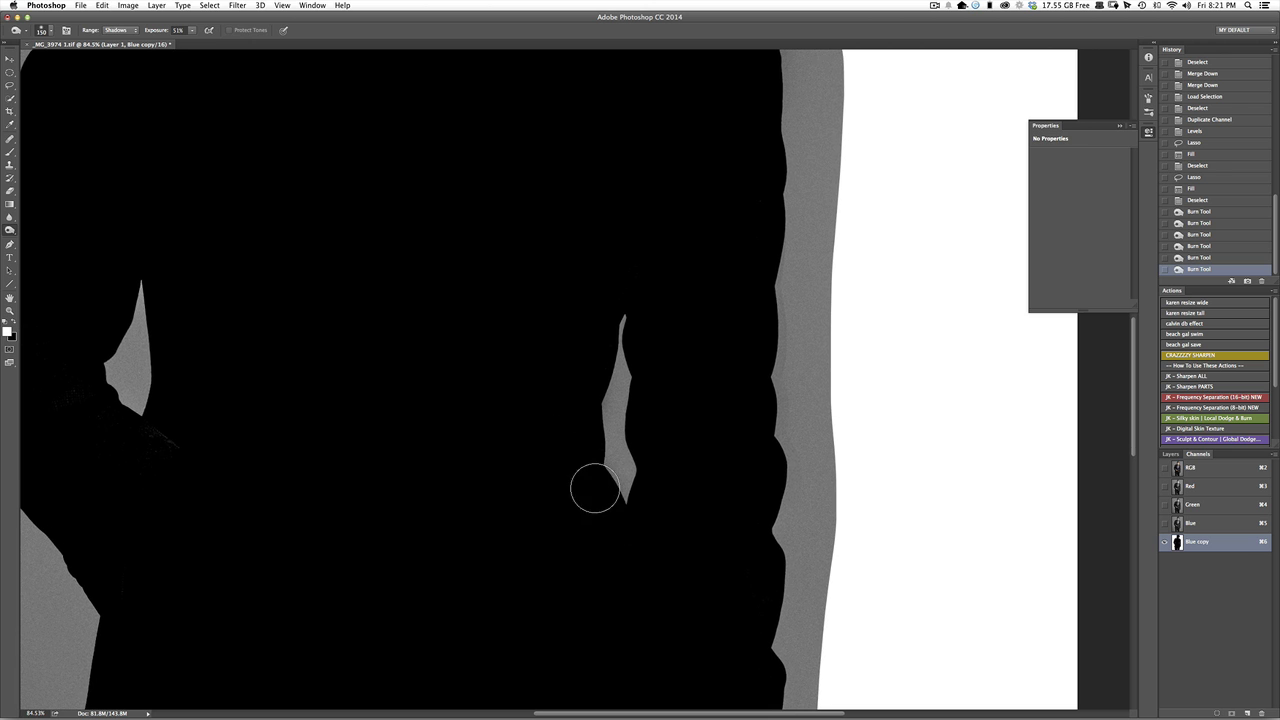
Burn the faint texture on the bent arm's sleeve and around the gap between that arm and the torso.
scroll(326, 449, "left", 8)
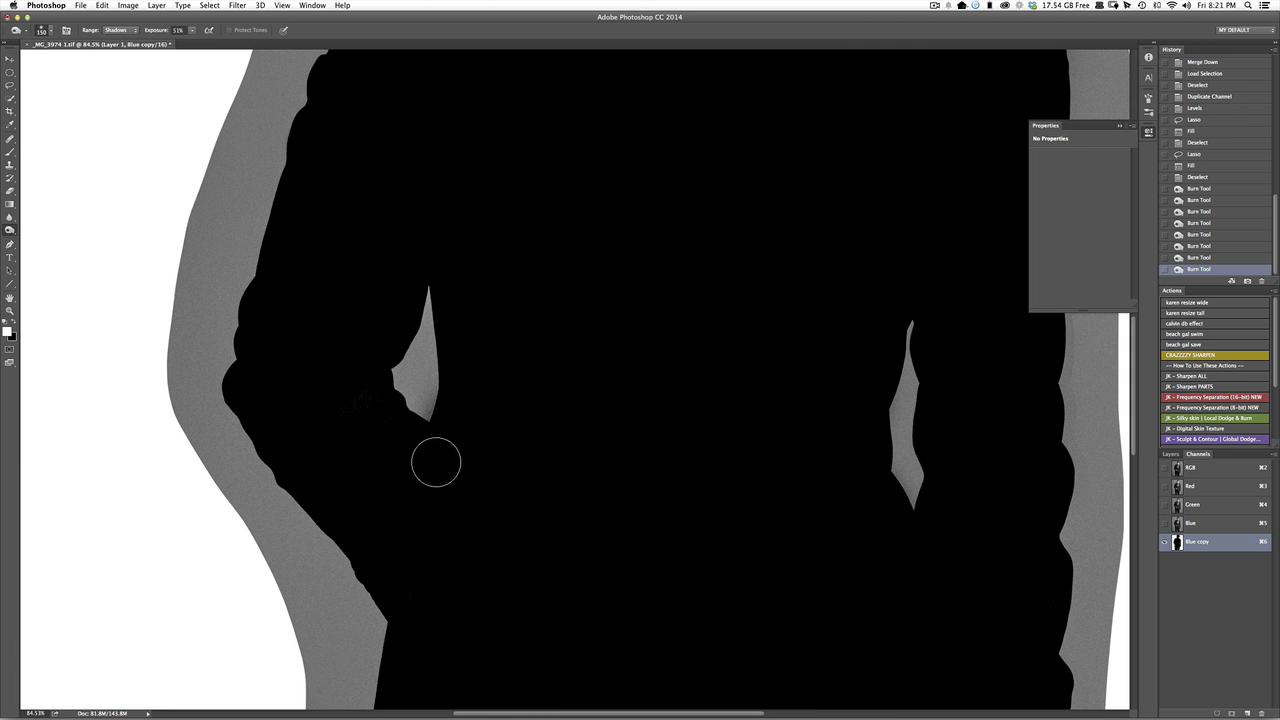
mouse_move(436, 462)
left_mouse_down()
mouse_move(354, 417)
mouse_move(351, 289)
mouse_move(389, 450)
left_mouse_up()
left_click_drag(490, 582, 452, 222)
mouse_move(438, 390)
left_mouse_down()
mouse_move(388, 272)
mouse_move(424, 412)
left_mouse_up()
left_click(424, 412)
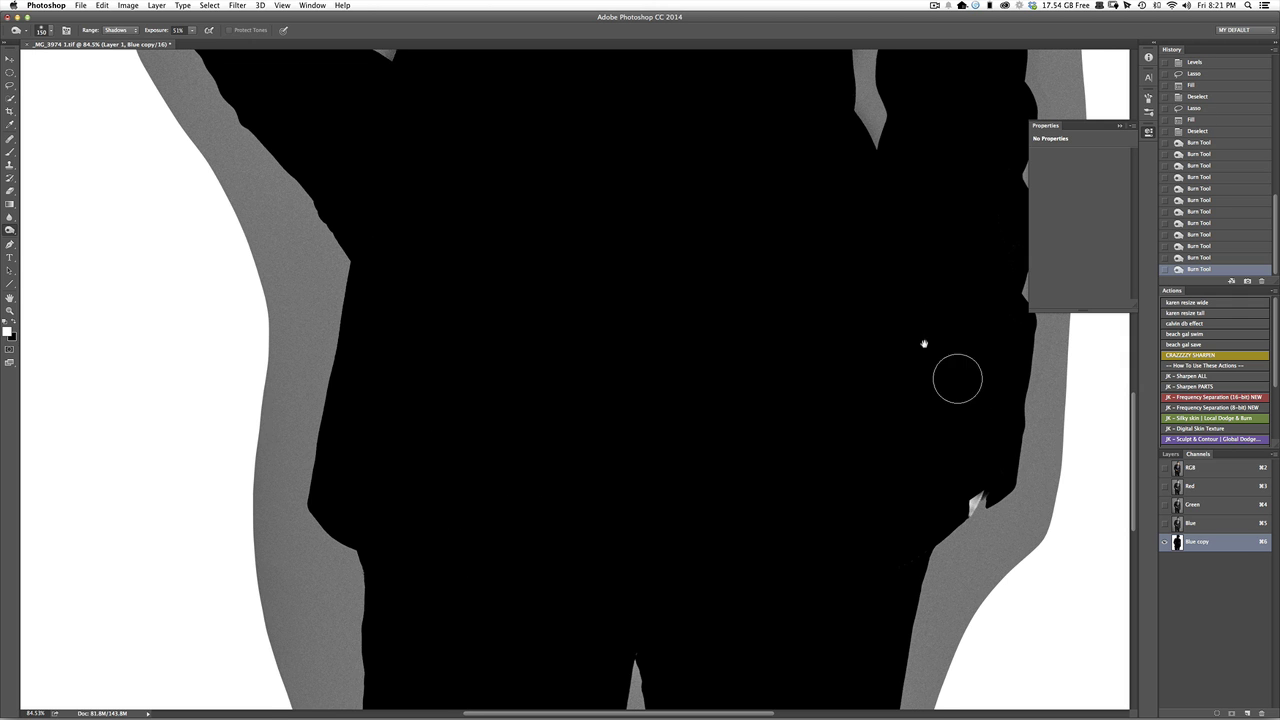
Burn the leftover specks on the trousers around the top of the gap between the legs.
mouse_move(924, 343)
left_mouse_down()
mouse_move(714, 443)
mouse_move(790, 243)
left_mouse_up()
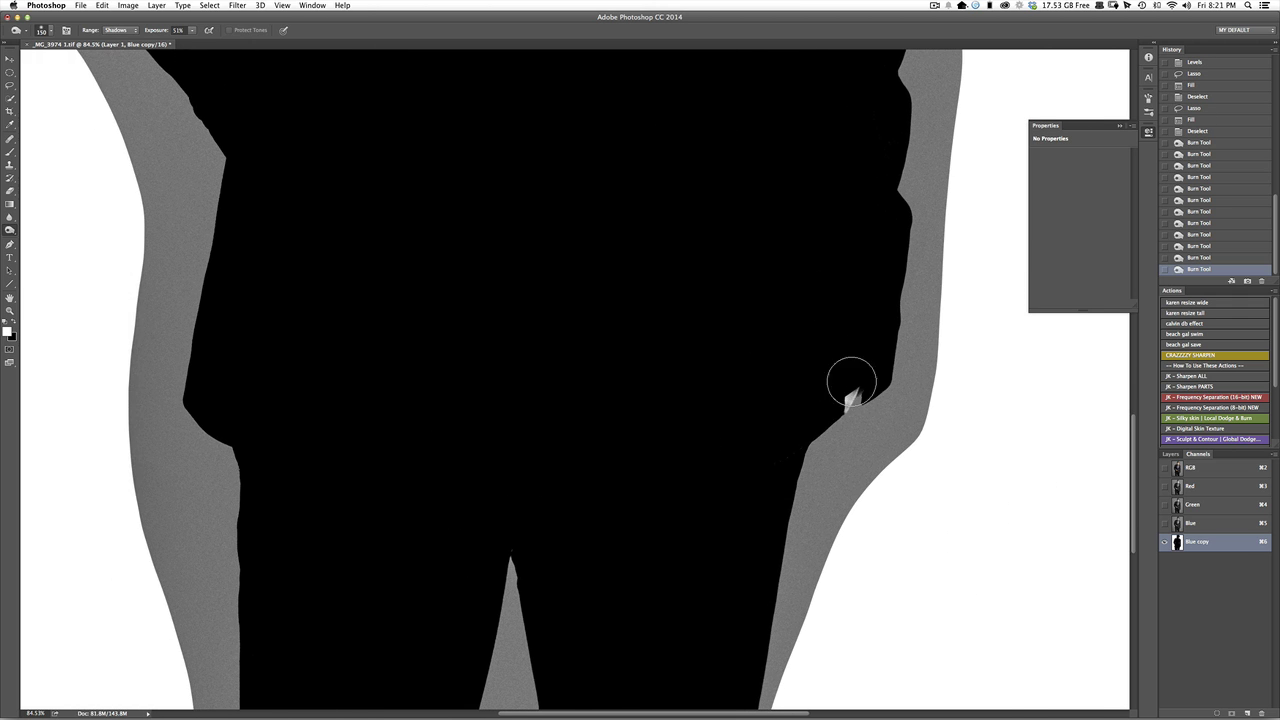
left_click_drag(484, 517, 532, 536)
left_click_drag(581, 619, 583, 371)
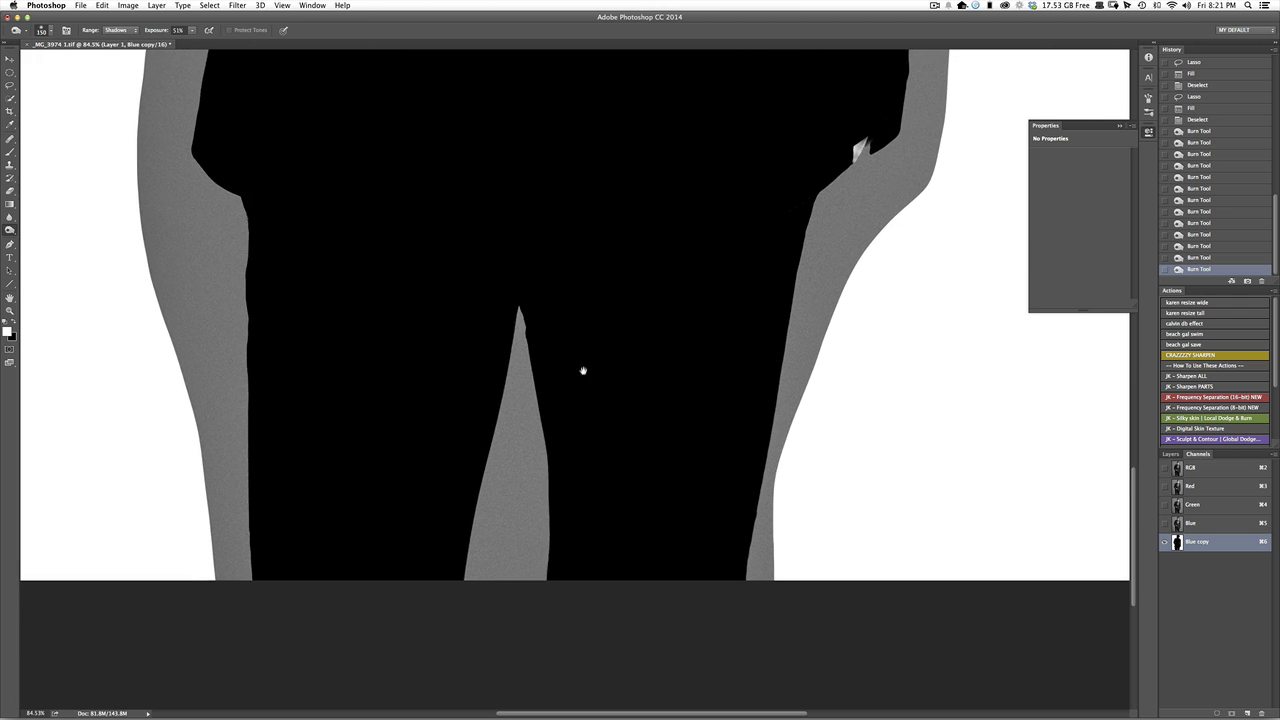
Paint the hair highlights and the inner parts of the ear and neck solid black with the Brush reduced to 60 px.
left_click_drag(811, 249, 657, 506)
mouse_move(634, 220)
left_mouse_down()
mouse_move(628, 427)
mouse_move(671, 611)
left_mouse_up()
mouse_move(582, 410)
left_mouse_down()
mouse_move(574, 389)
mouse_move(578, 501)
mouse_move(594, 536)
left_mouse_up()
key("super+z")
mouse_move(622, 244)
left_mouse_down()
mouse_move(632, 286)
mouse_move(619, 189)
mouse_move(626, 208)
mouse_move(633, 185)
mouse_move(615, 148)
mouse_move(593, 158)
mouse_move(600, 186)
mouse_move(614, 173)
mouse_move(610, 144)
mouse_move(565, 118)
mouse_move(472, 131)
mouse_move(412, 218)
mouse_move(420, 171)
left_mouse_up()
left_click(10, 152)
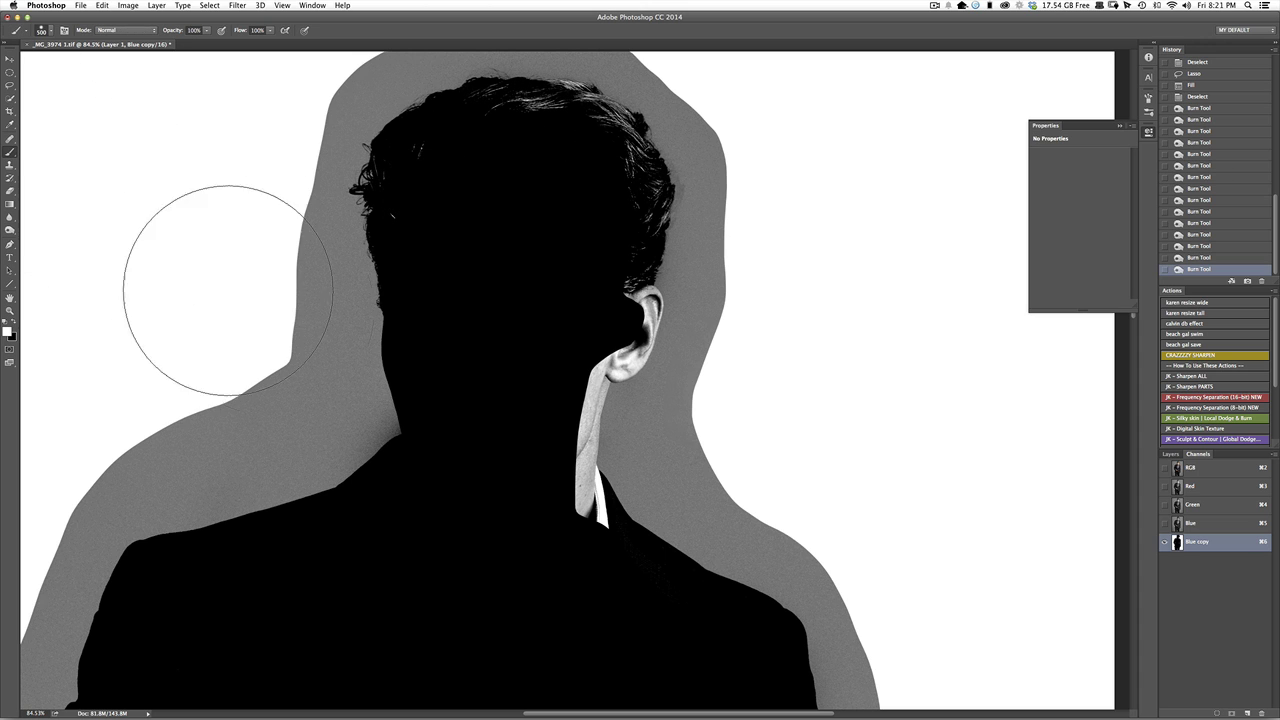
key("x")
key("[")
key("[")
key("[")
key("[")
key("[")
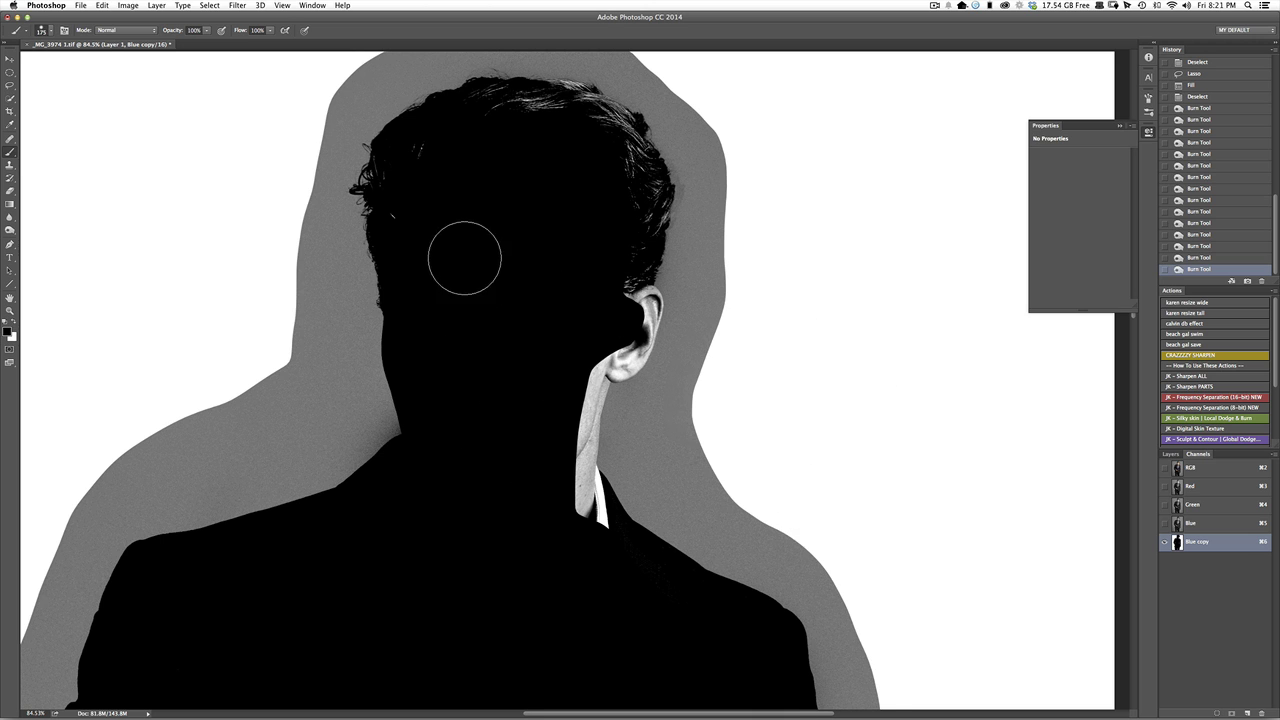
scroll(457, 255, "up", 2)
key("alt+[")
left_click(715, 231)
key("[")
key("[")
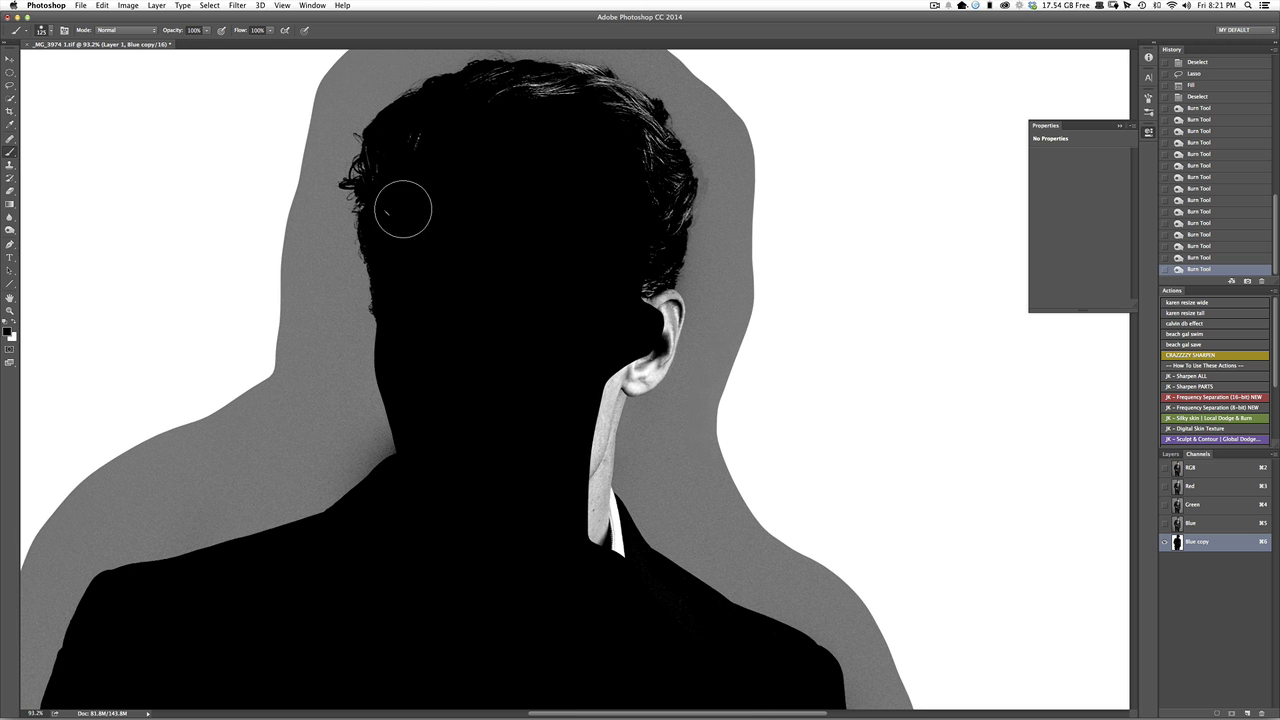
key("bracketleft")
key("bracketleft")
key("bracketleft")
mouse_move(505, 100)
left_mouse_down()
mouse_move(637, 113)
mouse_move(622, 112)
mouse_move(669, 169)
mouse_move(670, 209)
mouse_move(672, 197)
mouse_move(640, 164)
mouse_move(642, 210)
left_mouse_up()
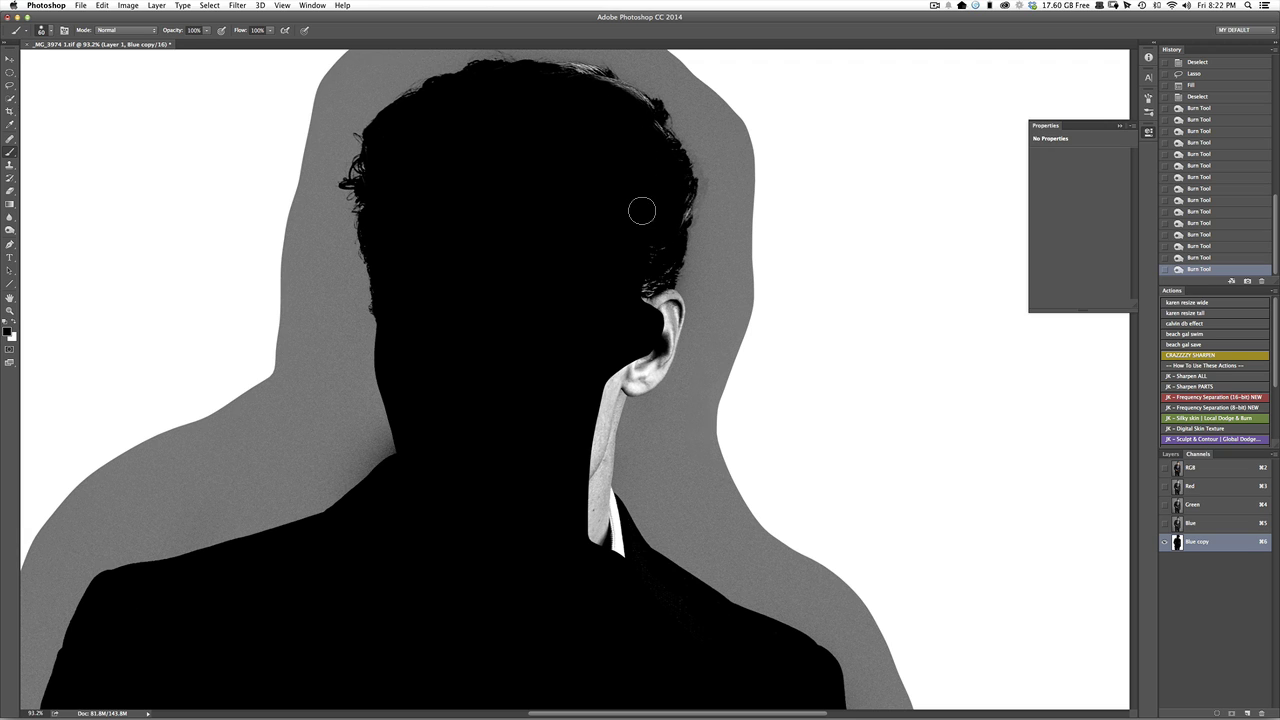
mouse_move(641, 281)
left_mouse_down()
mouse_move(658, 337)
mouse_move(590, 412)
mouse_move(606, 373)
mouse_move(588, 503)
mouse_move(619, 558)
mouse_move(605, 523)
mouse_move(612, 537)
mouse_move(580, 514)
left_mouse_up()
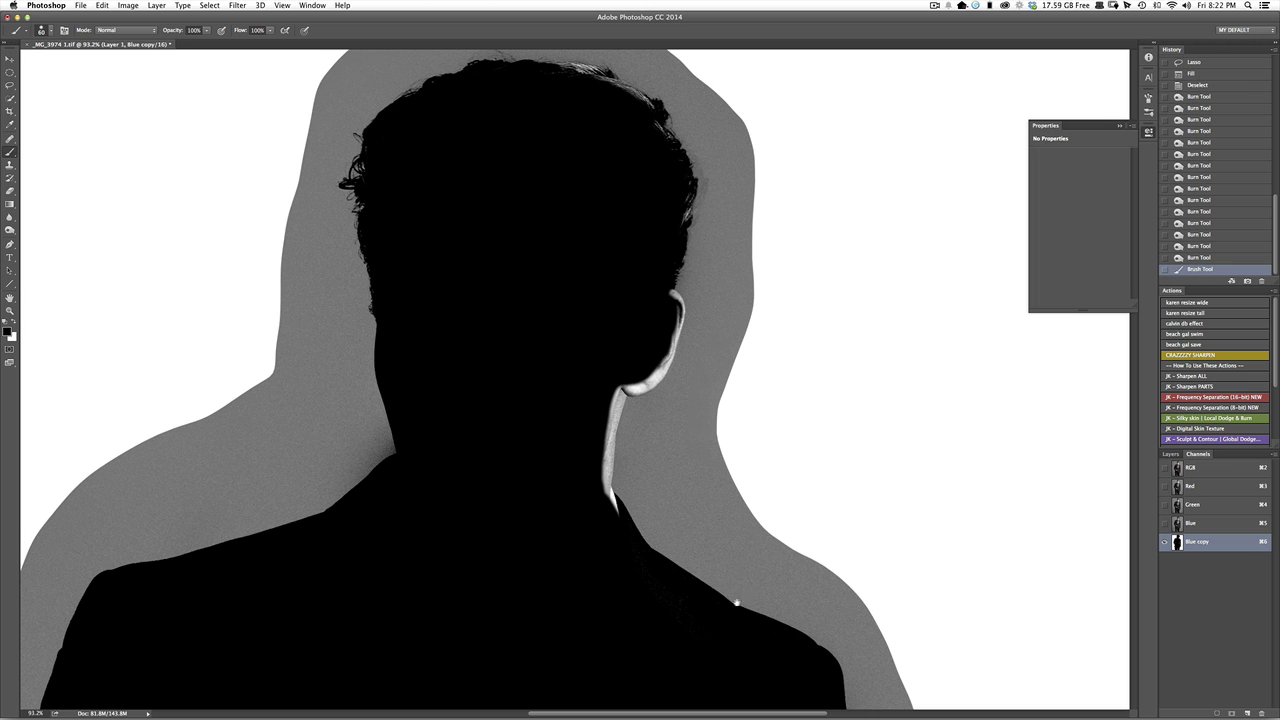
Burn the faint specks on the hip just below the bright patch at the hand.
scroll(736, 603, "down", 10)
scroll(736, 603, "right", 4)
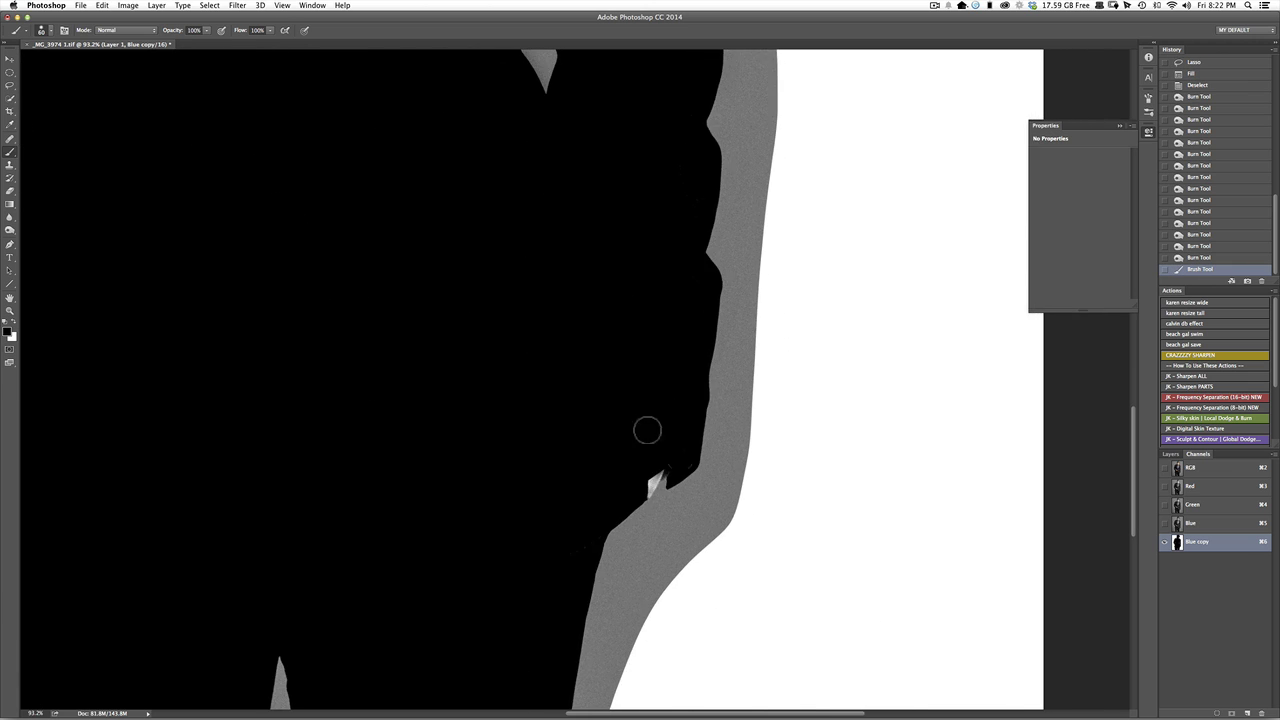
left_click(10, 311)
left_click_drag(692, 475, 727, 478)
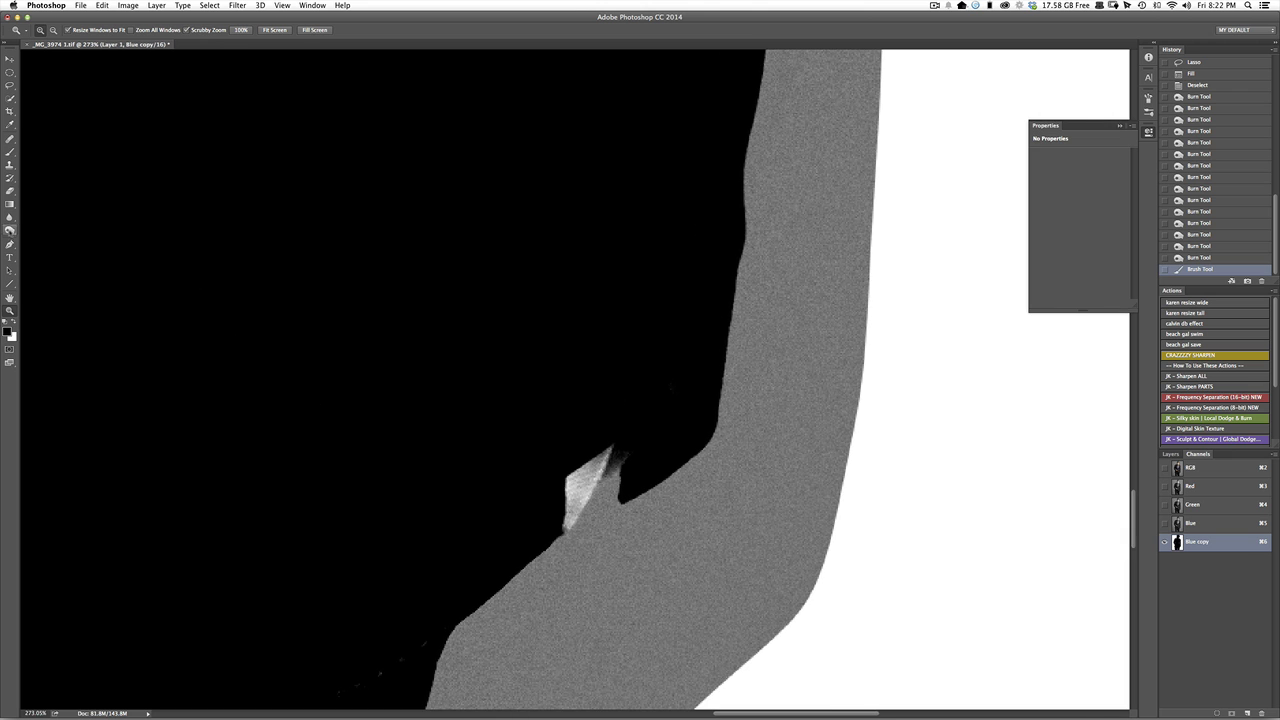
left_click(10, 231)
left_click_drag(367, 431, 463, 96)
left_click_drag(401, 338, 467, 259)
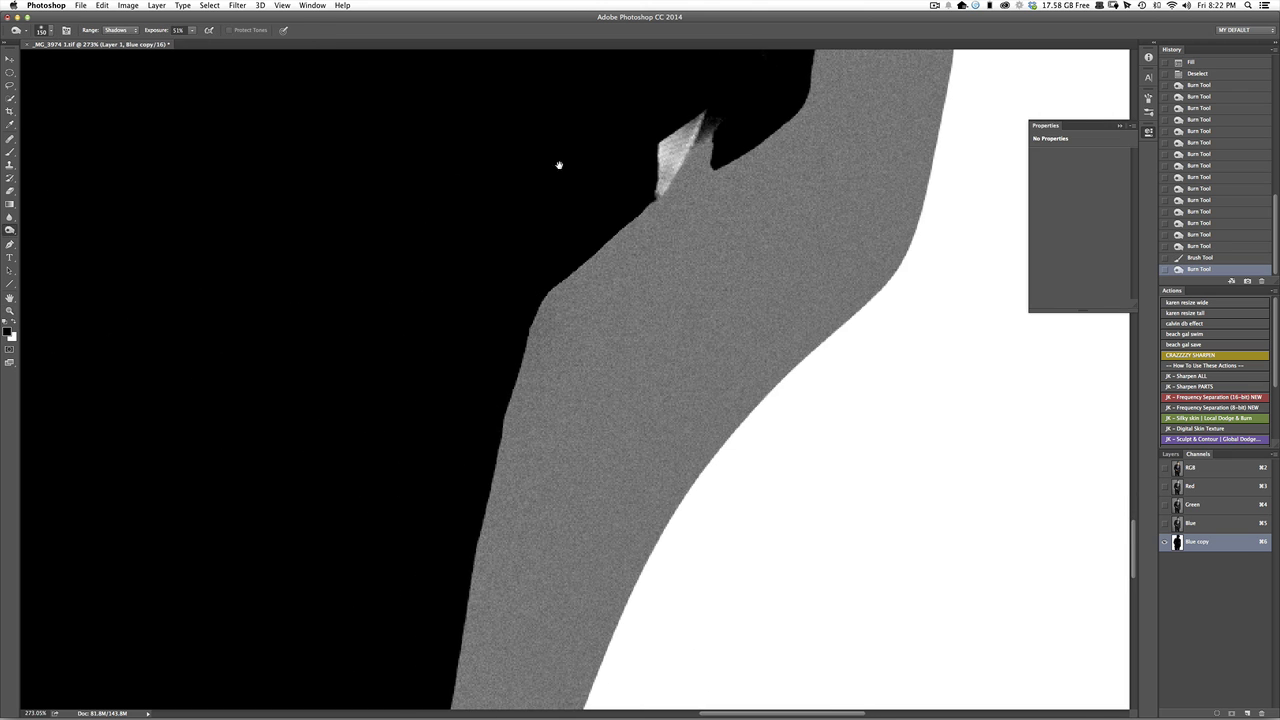
Paint the bright patch between the hand and the hip black, using the Brush at 20 px and 15 px.
left_click_drag(559, 164, 437, 491)
left_click(9, 152)
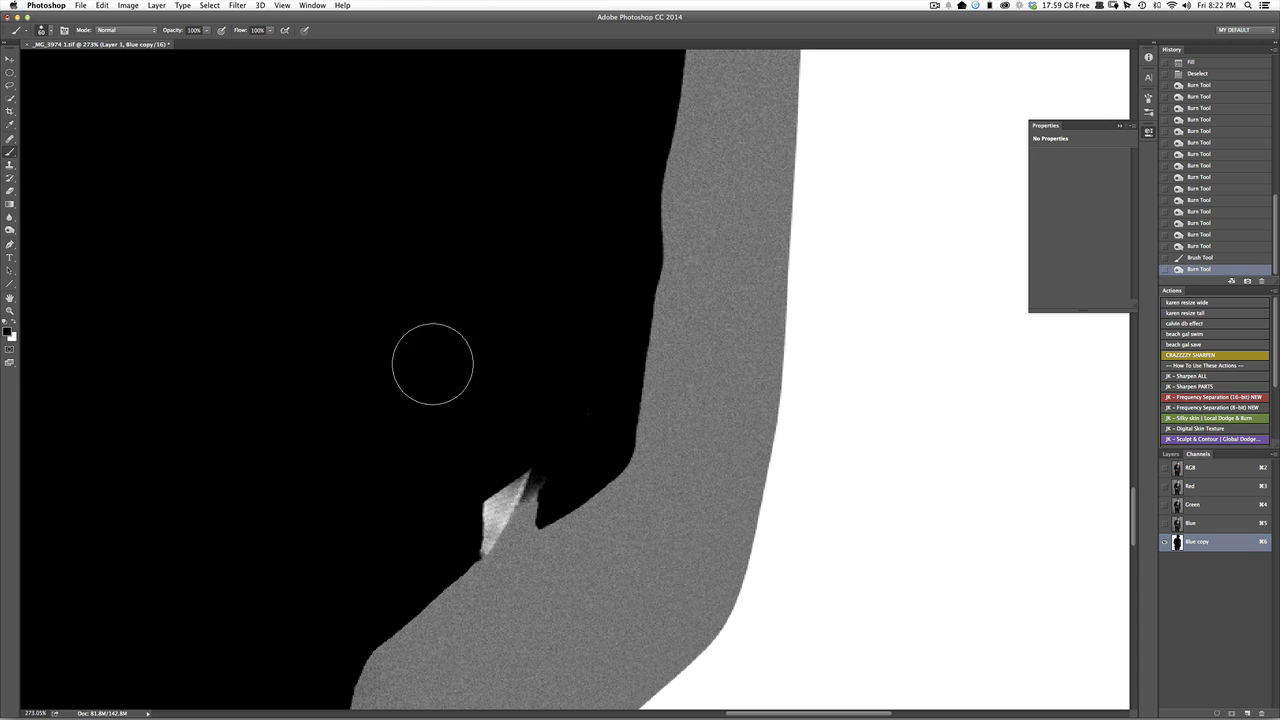
key("bracketleft")
key("bracketleft")
key("bracketleft")
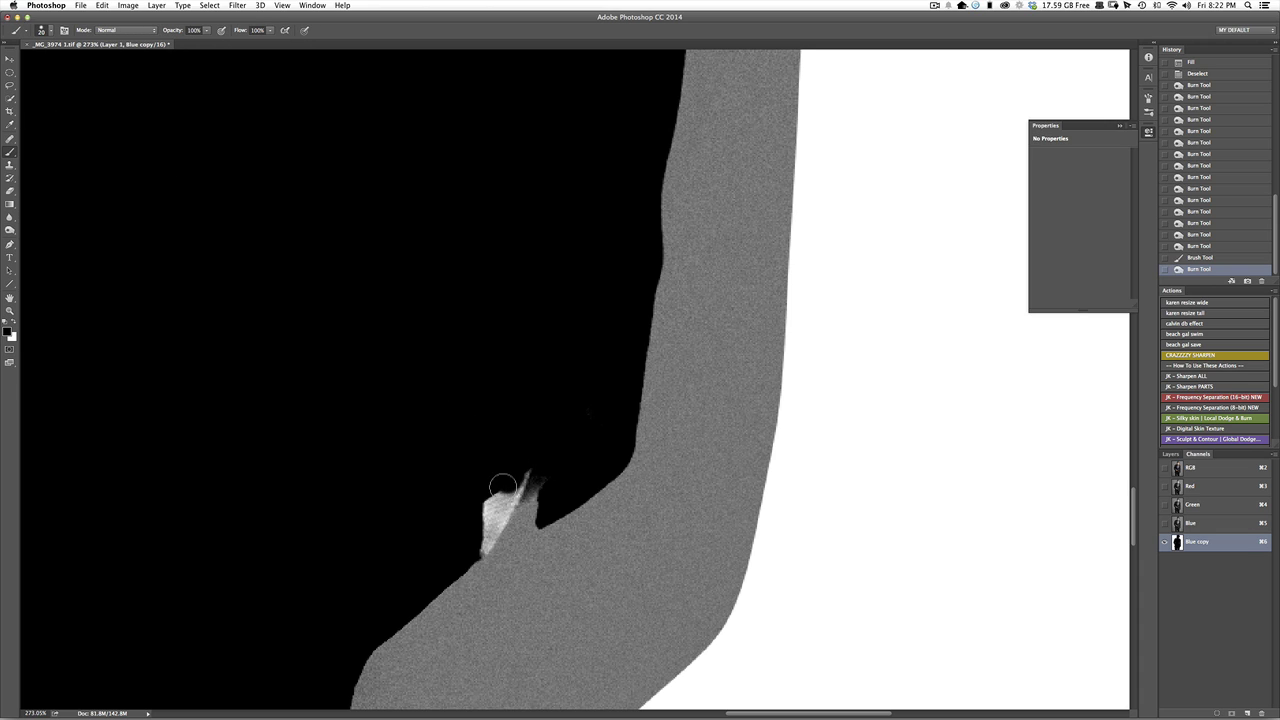
left_click_drag(510, 483, 483, 534)
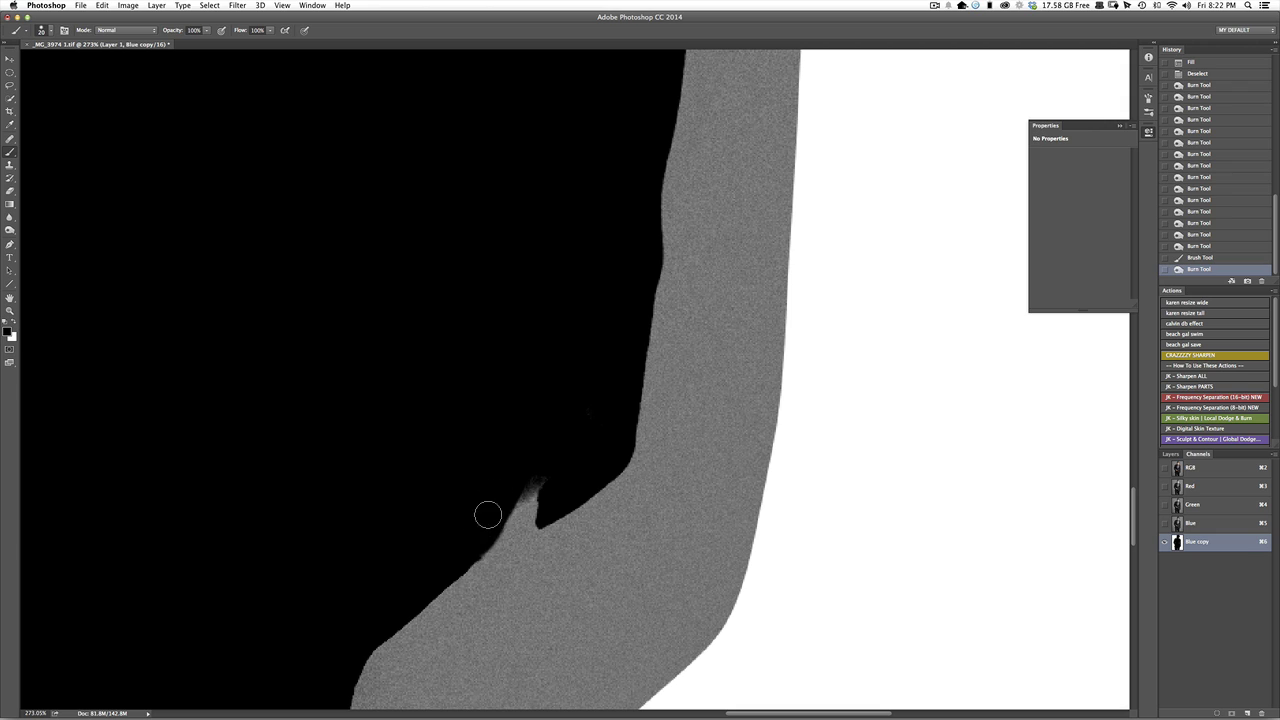
mouse_move(534, 466)
left_mouse_down()
mouse_move(514, 492)
mouse_move(542, 468)
mouse_move(480, 537)
left_mouse_up()
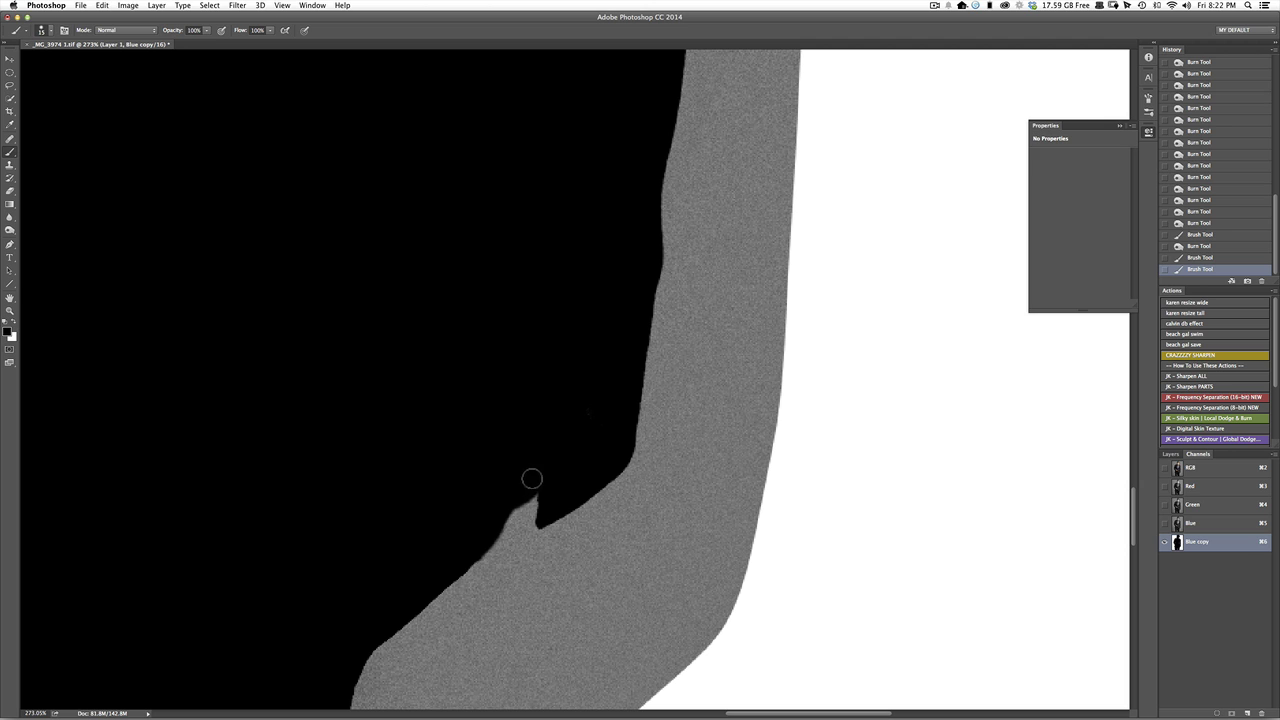
left_click_drag(531, 479, 553, 468)
Burn the speckled jacket texture on the shoulder below the collar with a 125 px Burn brush.
scroll(570, 420, "up", 10)
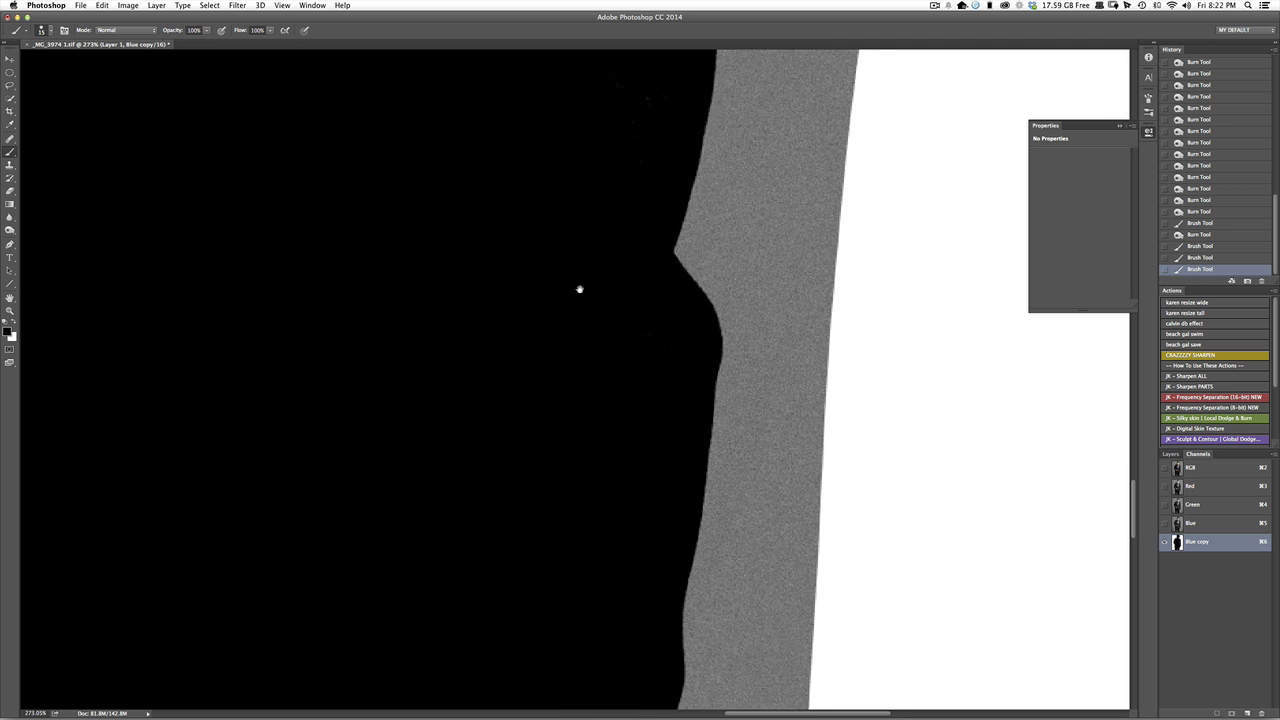
scroll(548, 440, "up", 10)
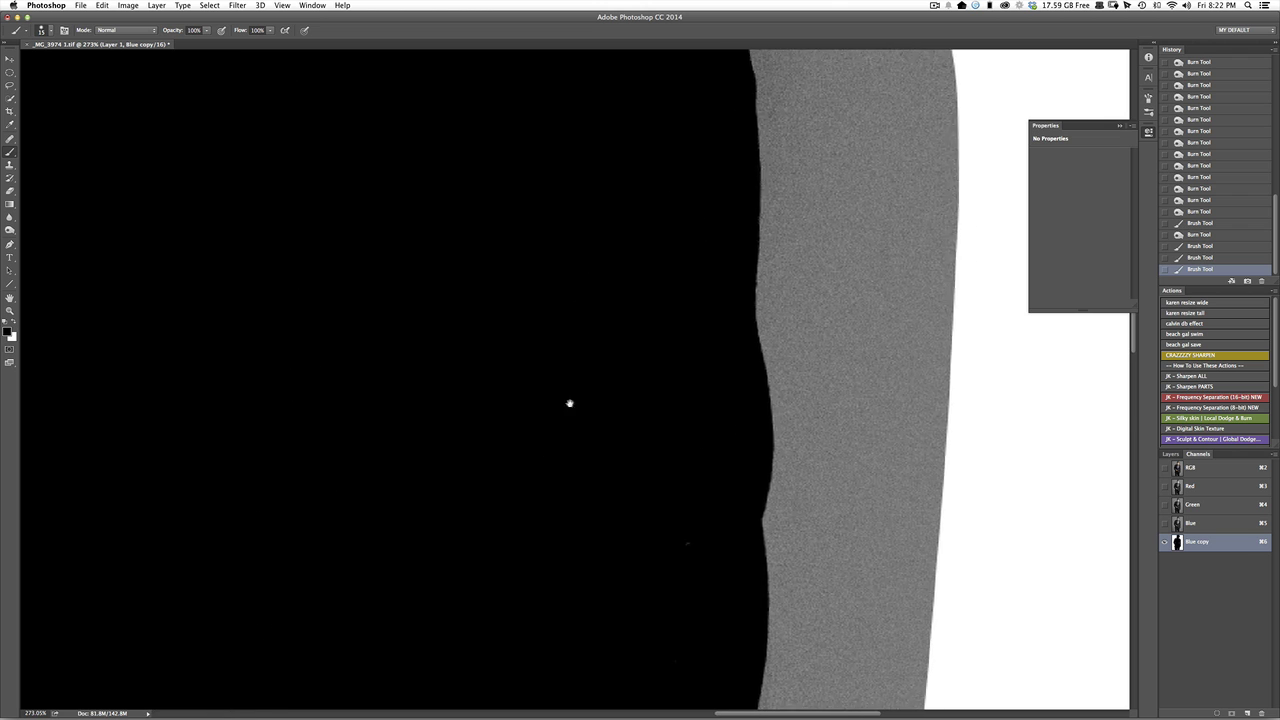
scroll(620, 374, "up", 10)
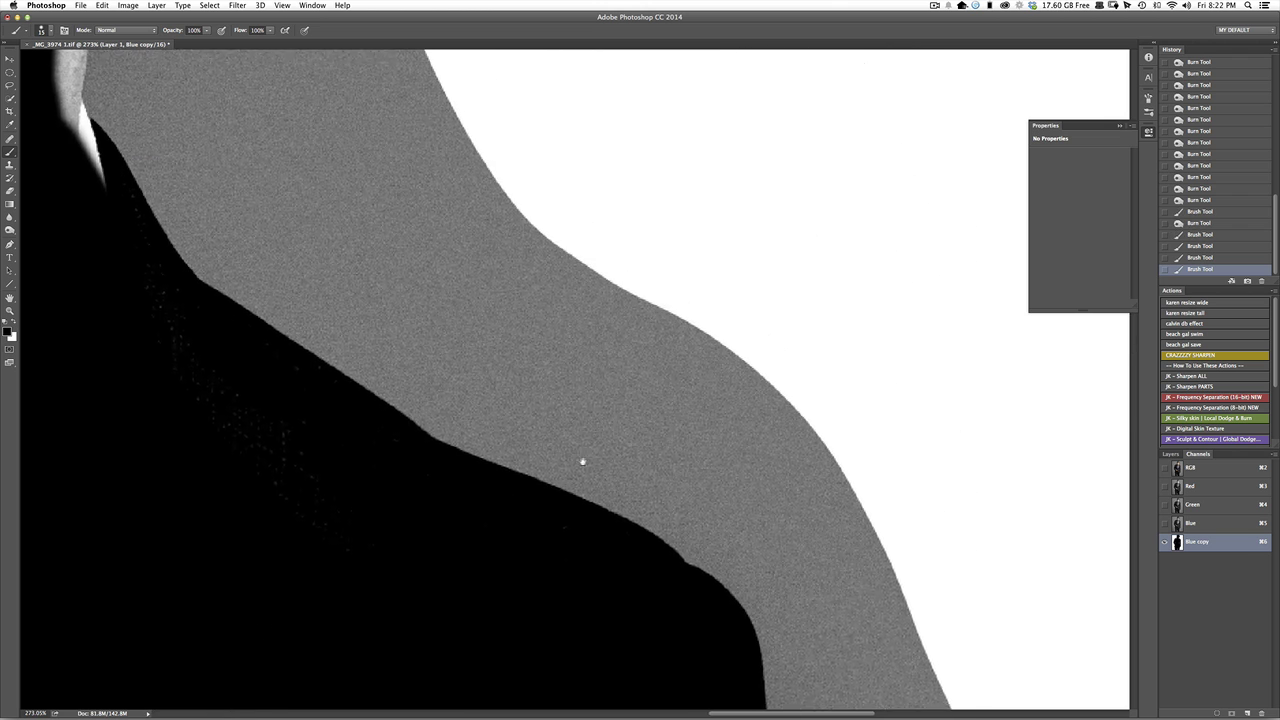
left_click(10, 230)
key("[")
mouse_move(291, 379)
left_mouse_down()
mouse_move(217, 311)
mouse_move(240, 326)
mouse_move(283, 443)
mouse_move(354, 451)
mouse_move(400, 491)
mouse_move(771, 541)
mouse_move(854, 700)
left_mouse_up()
Reduce the Burn brush to 25 px and darken the bright hair strands along the head's edge above the ear.
left_click_drag(617, 215, 631, 489)
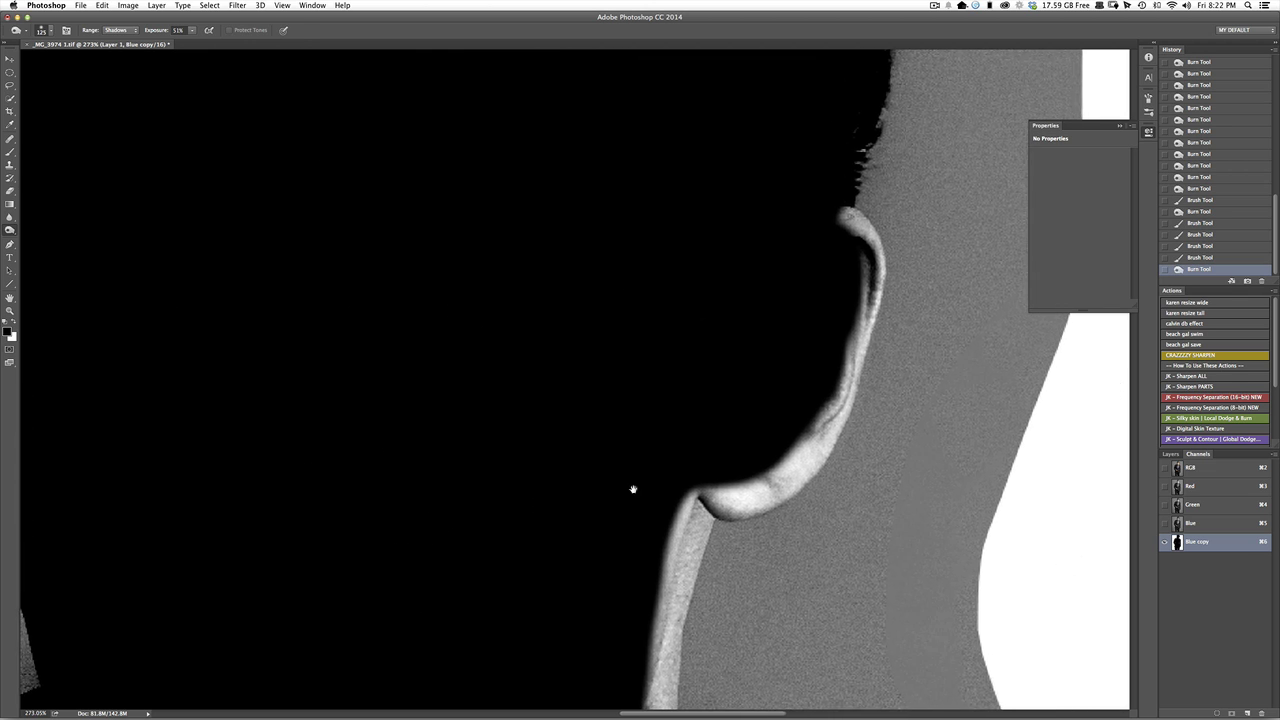
left_click_drag(626, 284, 626, 446)
left_click_drag(709, 303, 547, 463)
key("[")
key("[")
key("[")
key("[")
key("[")
key("[")
key("[")
key("[")
key("[")
key("[")
key("[")
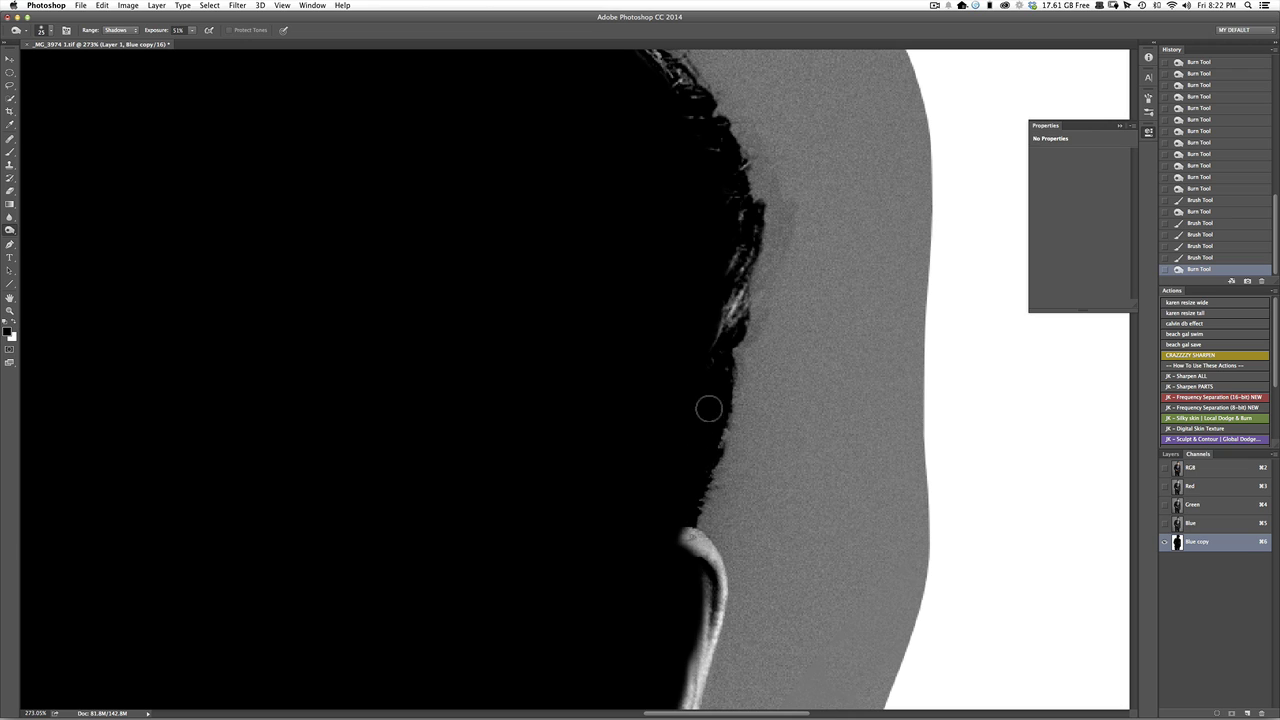
mouse_move(686, 499)
left_mouse_down()
mouse_move(709, 343)
mouse_move(732, 290)
mouse_move(728, 316)
left_mouse_up()
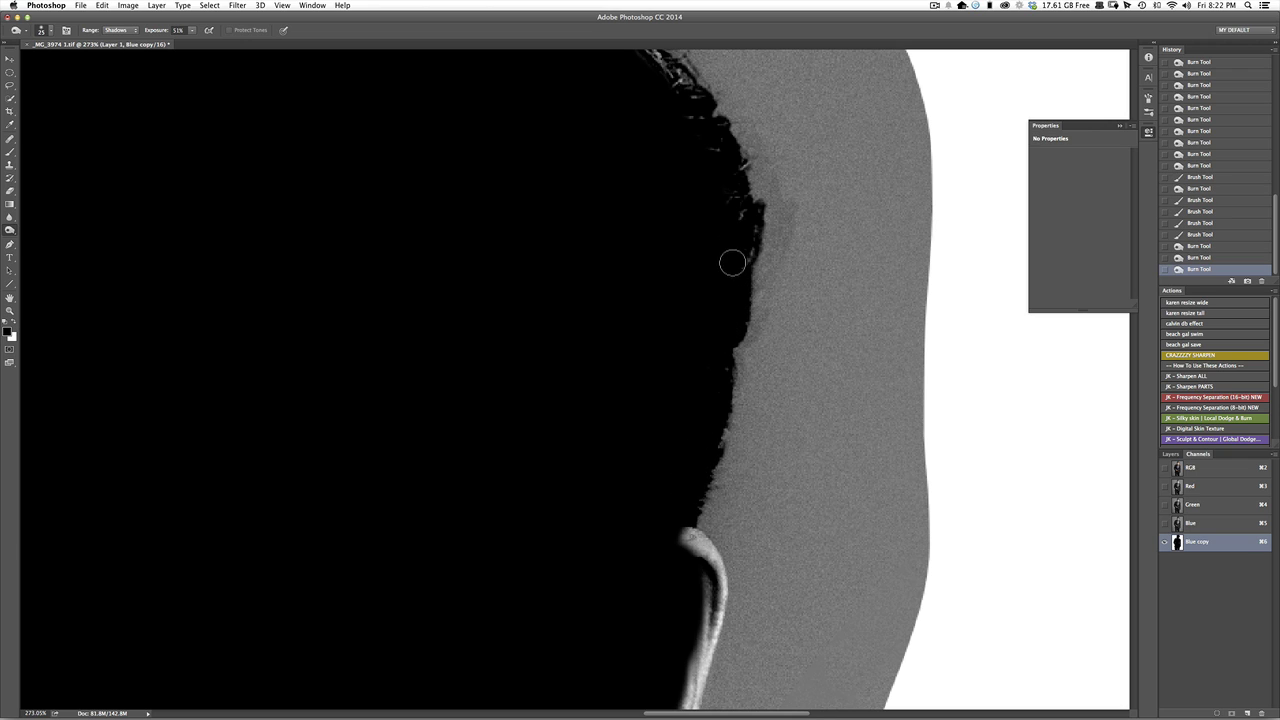
left_click(744, 227)
Burn the light hair strands along the crown and upper side of the head with 15 px and 30 px brushes.
left_click_drag(662, 279, 657, 563)
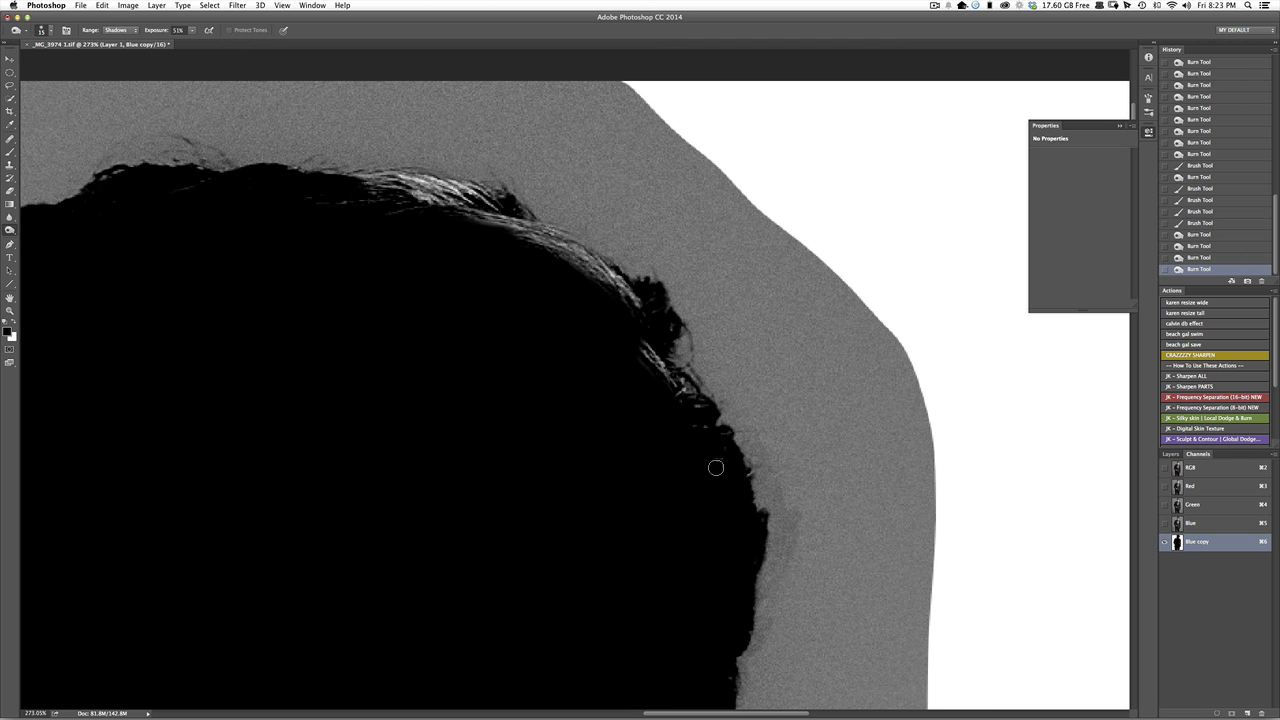
mouse_move(687, 387)
left_mouse_down()
mouse_move(653, 357)
mouse_move(678, 399)
mouse_move(616, 323)
mouse_move(656, 320)
mouse_move(673, 335)
mouse_move(655, 411)
left_mouse_up()
left_click_drag(272, 270, 289, 239)
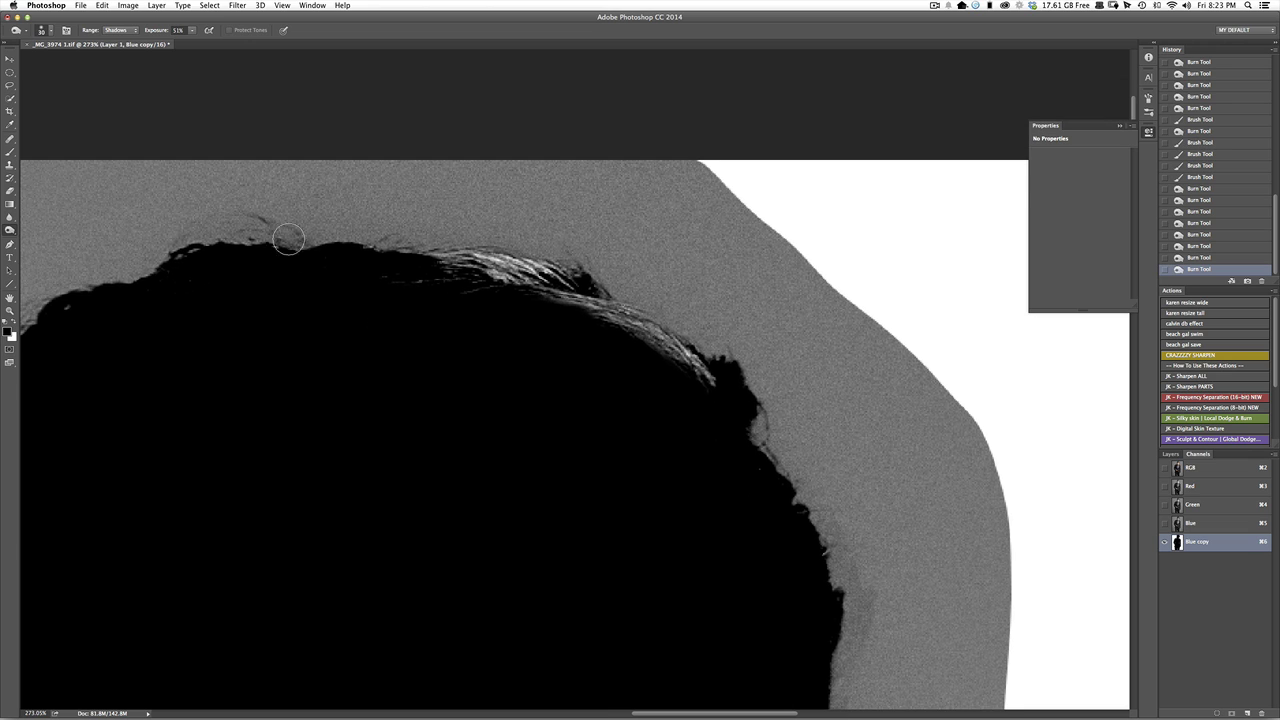
left_click_drag(524, 304, 506, 288)
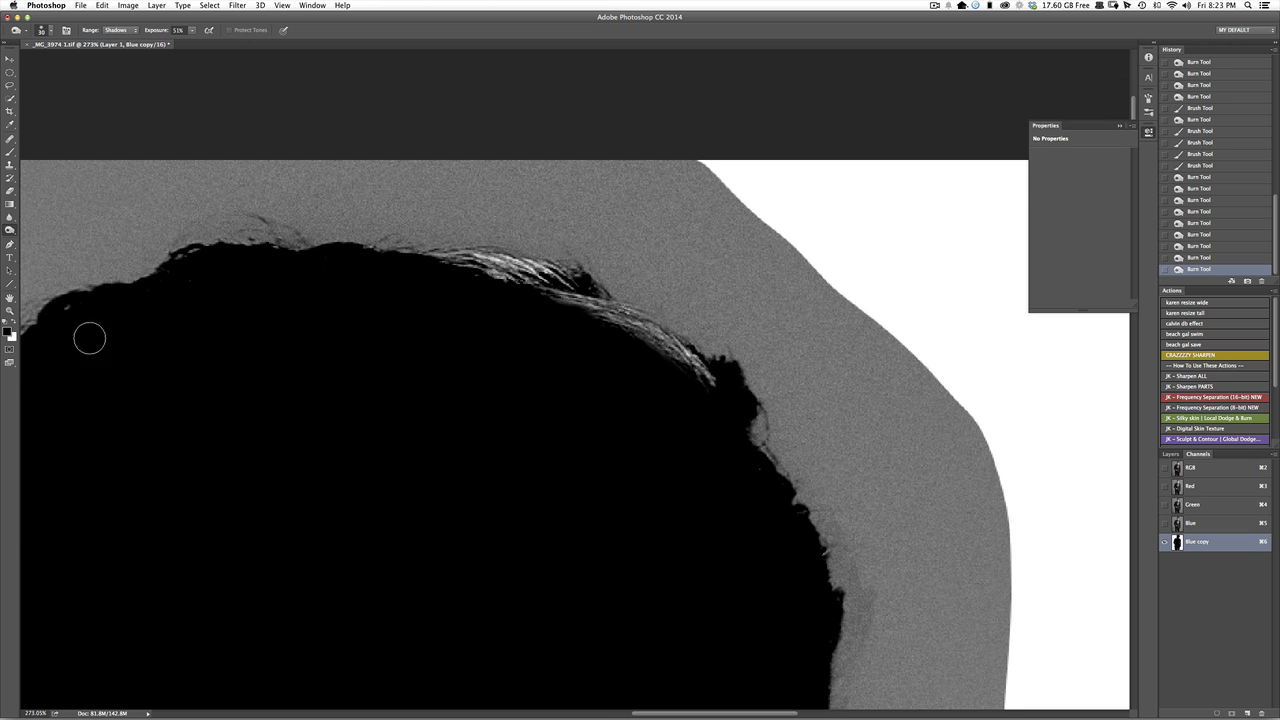
mouse_move(90, 338)
left_mouse_down()
mouse_move(82, 313)
mouse_move(68, 347)
left_mouse_up()
mouse_move(632, 342)
left_mouse_down()
mouse_move(703, 384)
mouse_move(587, 313)
mouse_move(636, 329)
mouse_move(455, 270)
left_mouse_up()
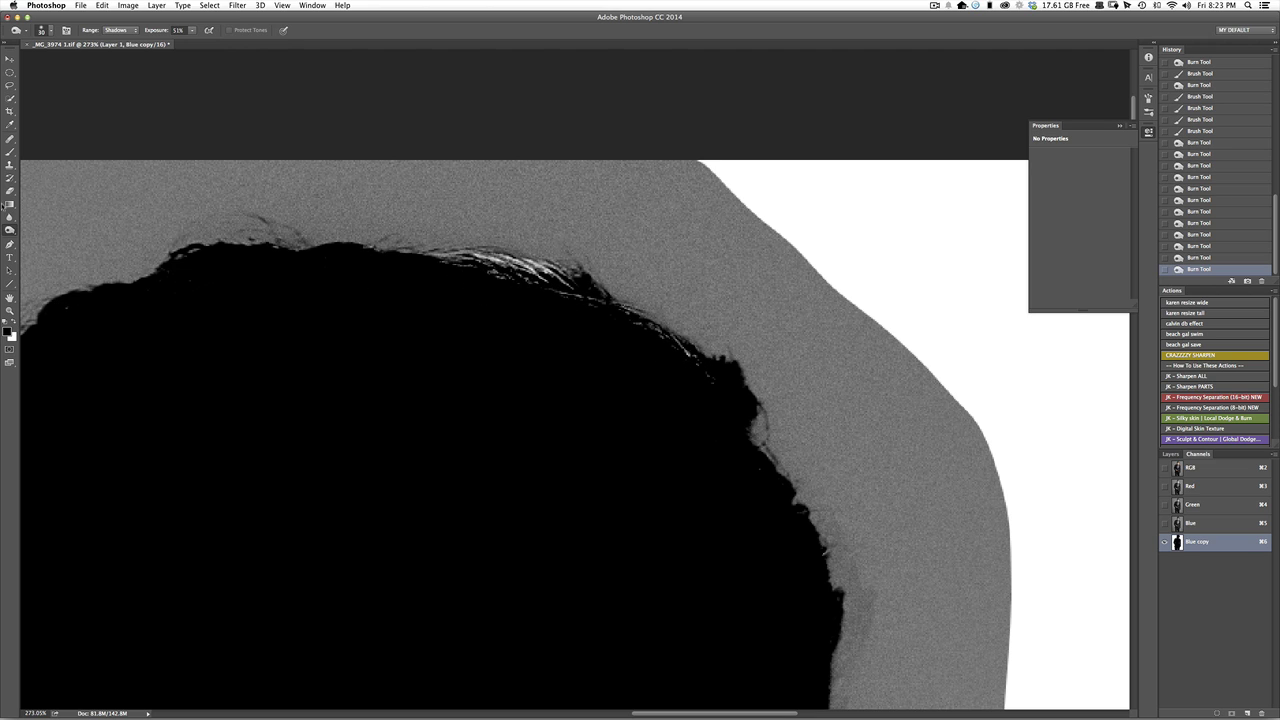
Paint the remaining hair highlights along the crown black with a 15 px Brush at 49% flow.
left_click(11, 152)
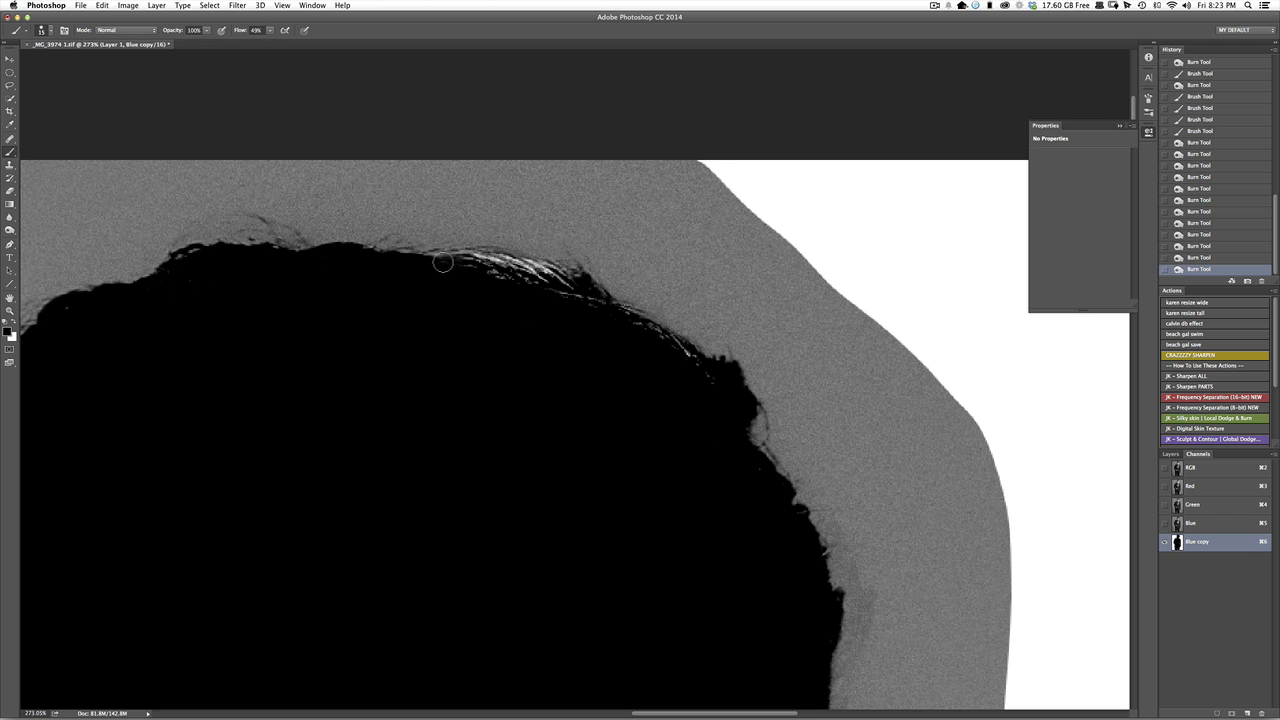
mouse_move(429, 263)
left_mouse_down()
mouse_move(537, 271)
mouse_move(523, 266)
mouse_move(550, 287)
mouse_move(557, 271)
mouse_move(540, 277)
mouse_move(568, 302)
mouse_move(635, 281)
mouse_move(605, 315)
mouse_move(569, 285)
mouse_move(549, 293)
mouse_move(658, 334)
left_mouse_up()
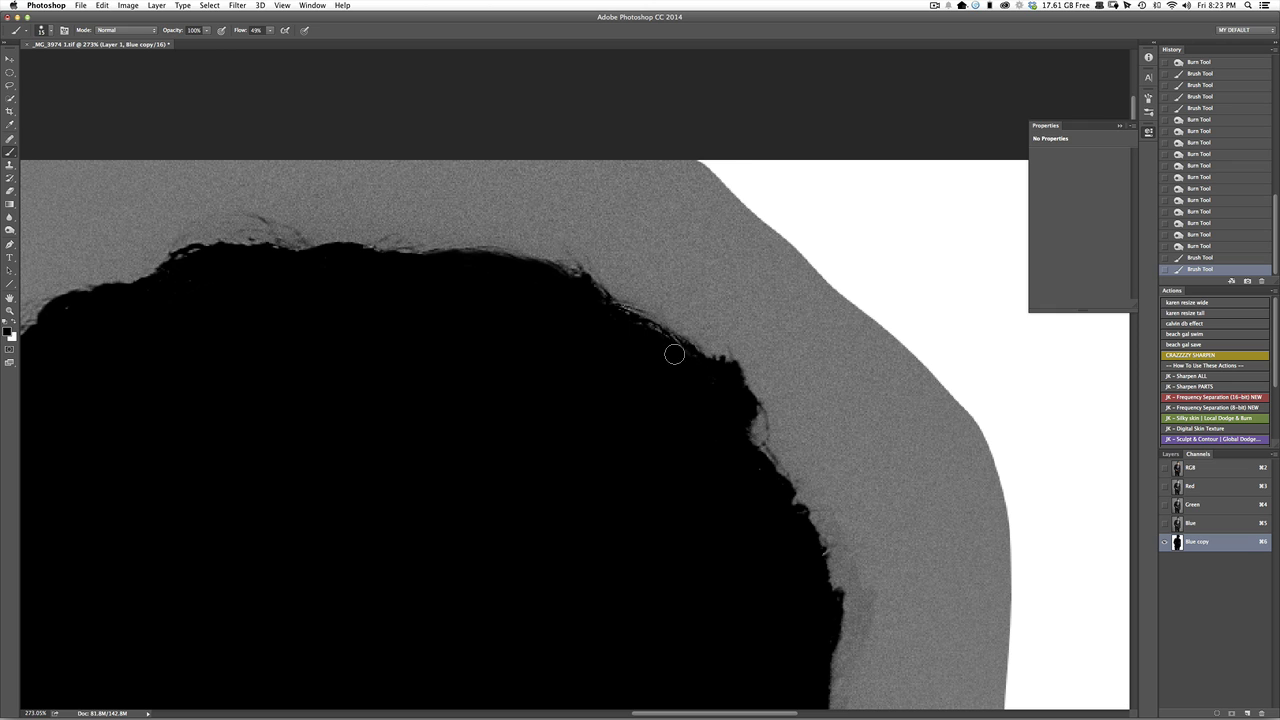
left_click_drag(648, 334, 582, 342)
Start a Pen path at the top of the ear and trace its upper outer rim downward.
scroll(770, 515, "down", 15)
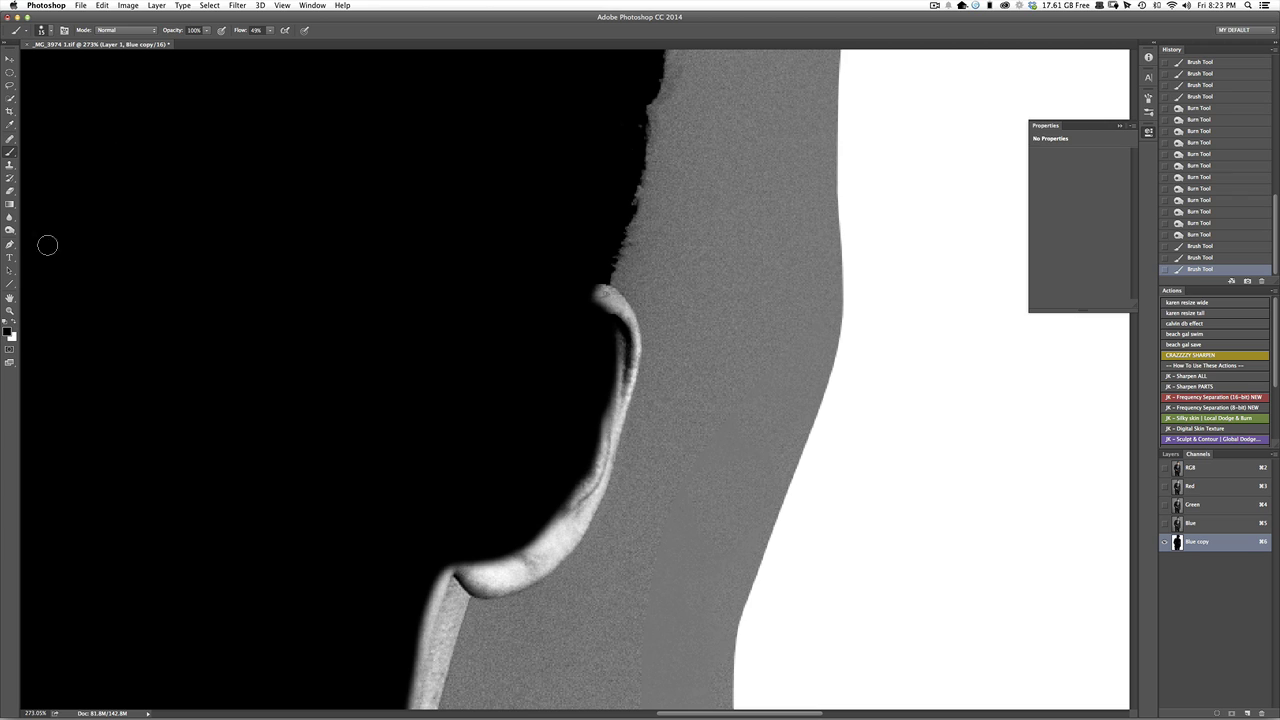
key("p")
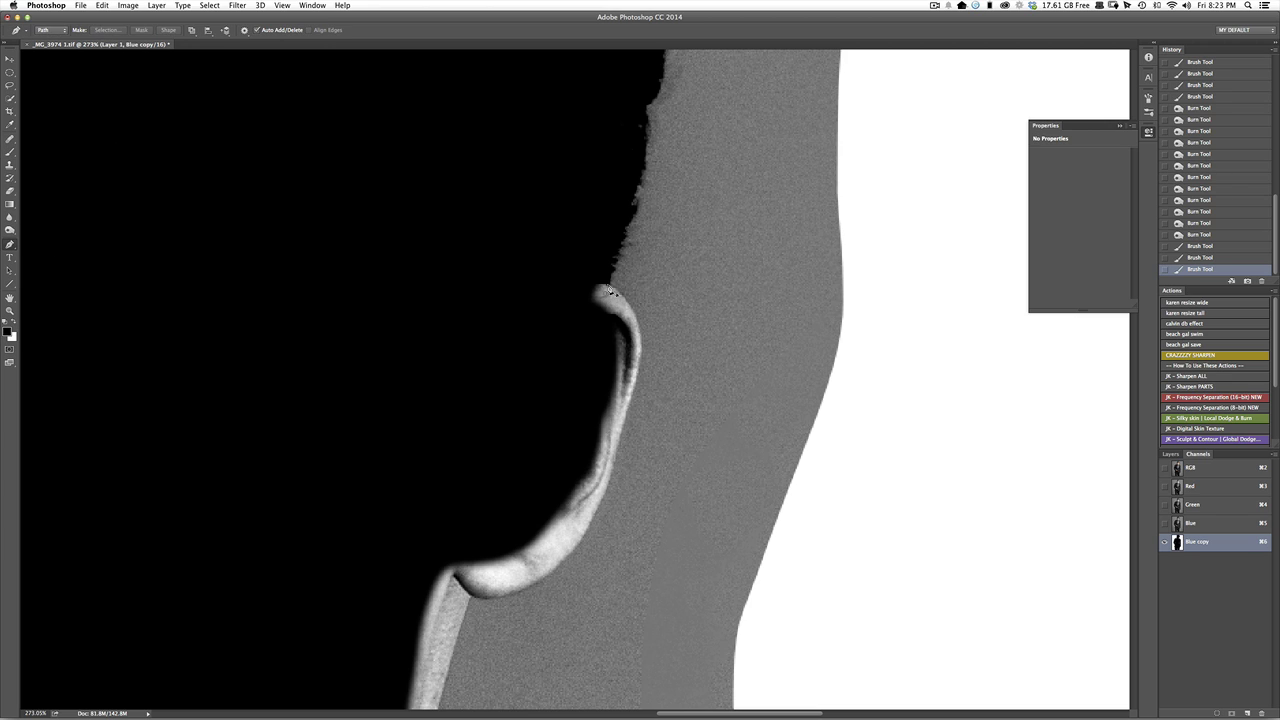
left_click(606, 284)
left_click(622, 298)
left_click(644, 351)
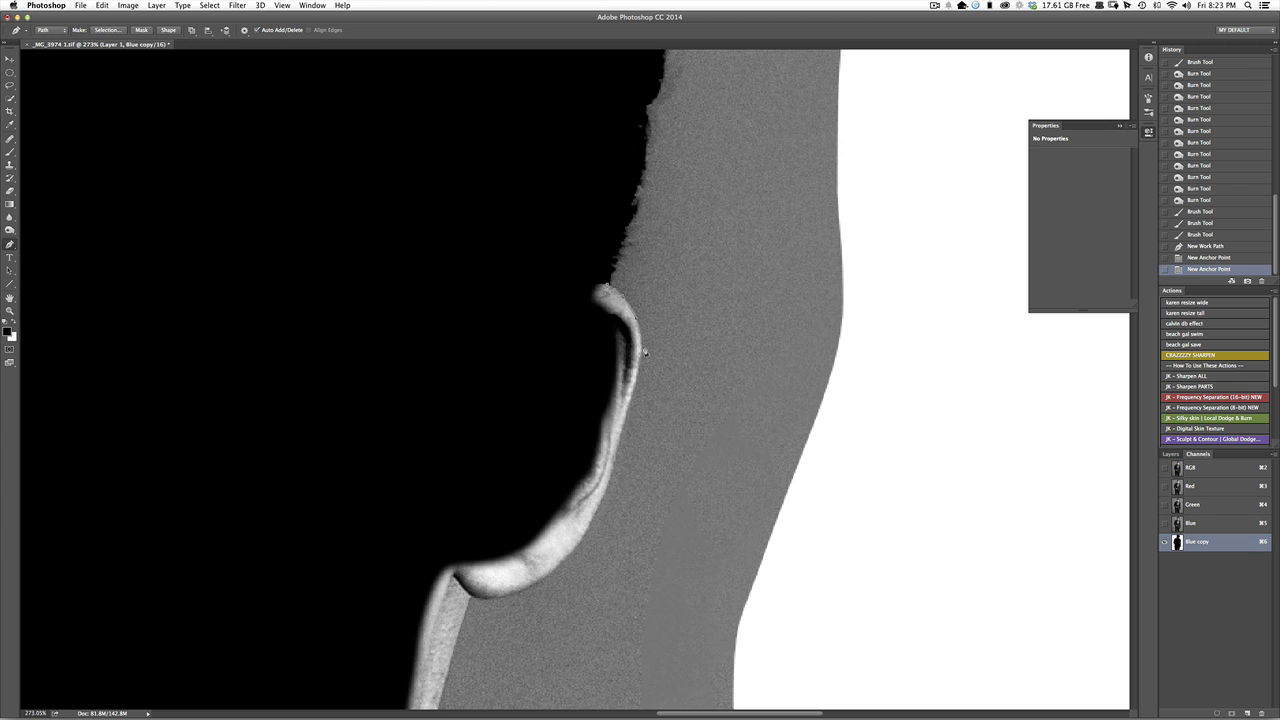
left_click(641, 347)
left_click(615, 439)
left_click(629, 415)
left_click(620, 446)
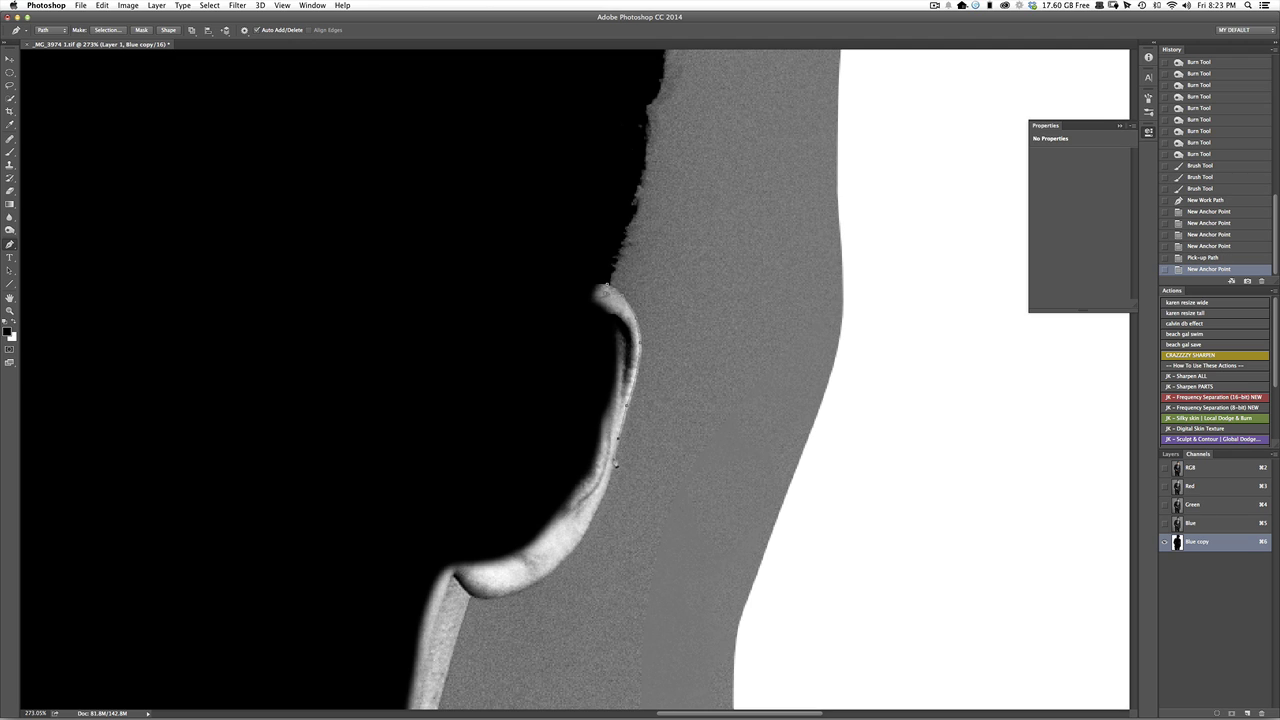
Continue the path around the lower ear and lobe to the neck, undoing and replacing one misplaced anchor point.
left_click(615, 463)
left_click(600, 498)
left_click(587, 526)
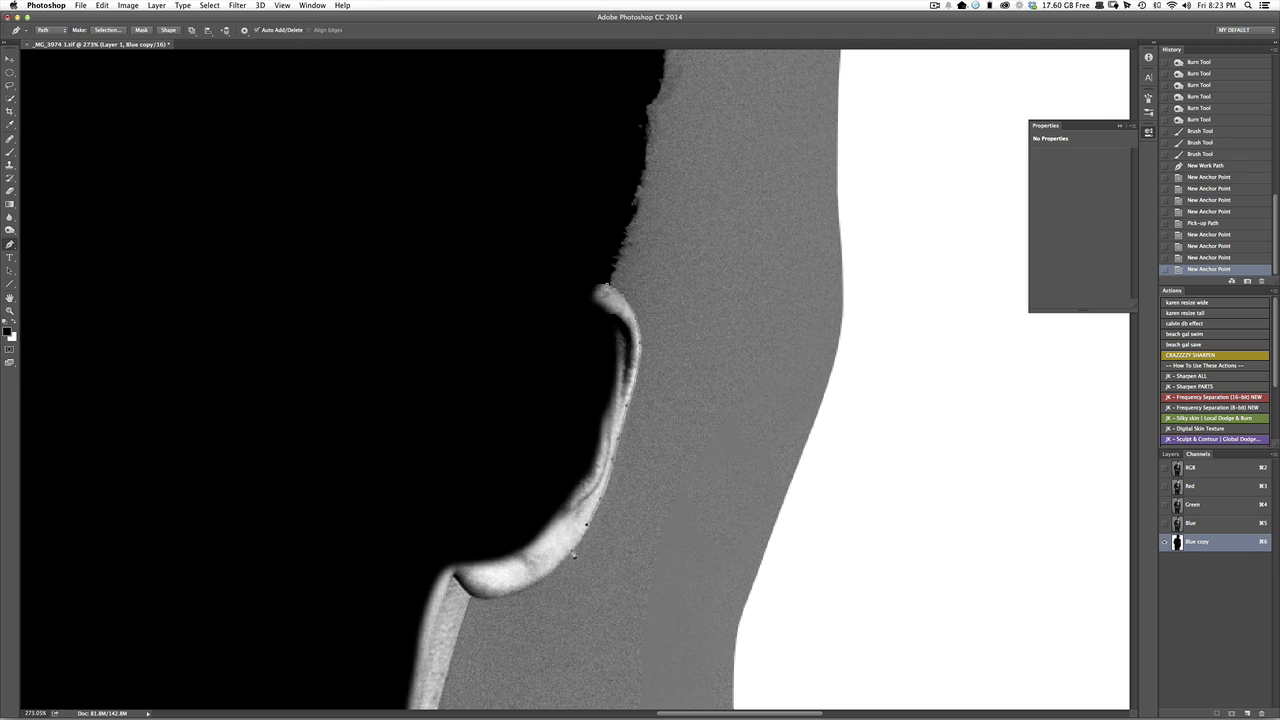
left_click(571, 548)
left_click(557, 572)
left_click(545, 588)
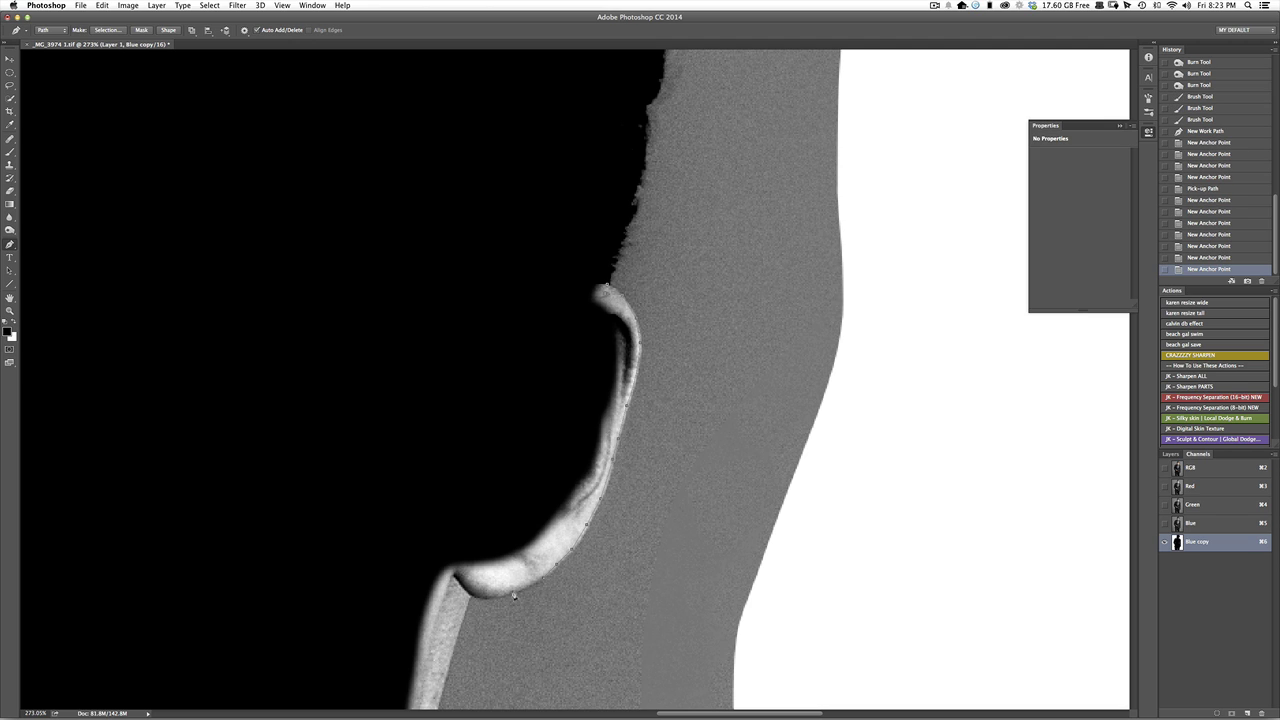
left_click(514, 597)
key("super+z")
left_click(512, 598)
left_click(499, 602)
left_click(486, 602)
left_click(476, 598)
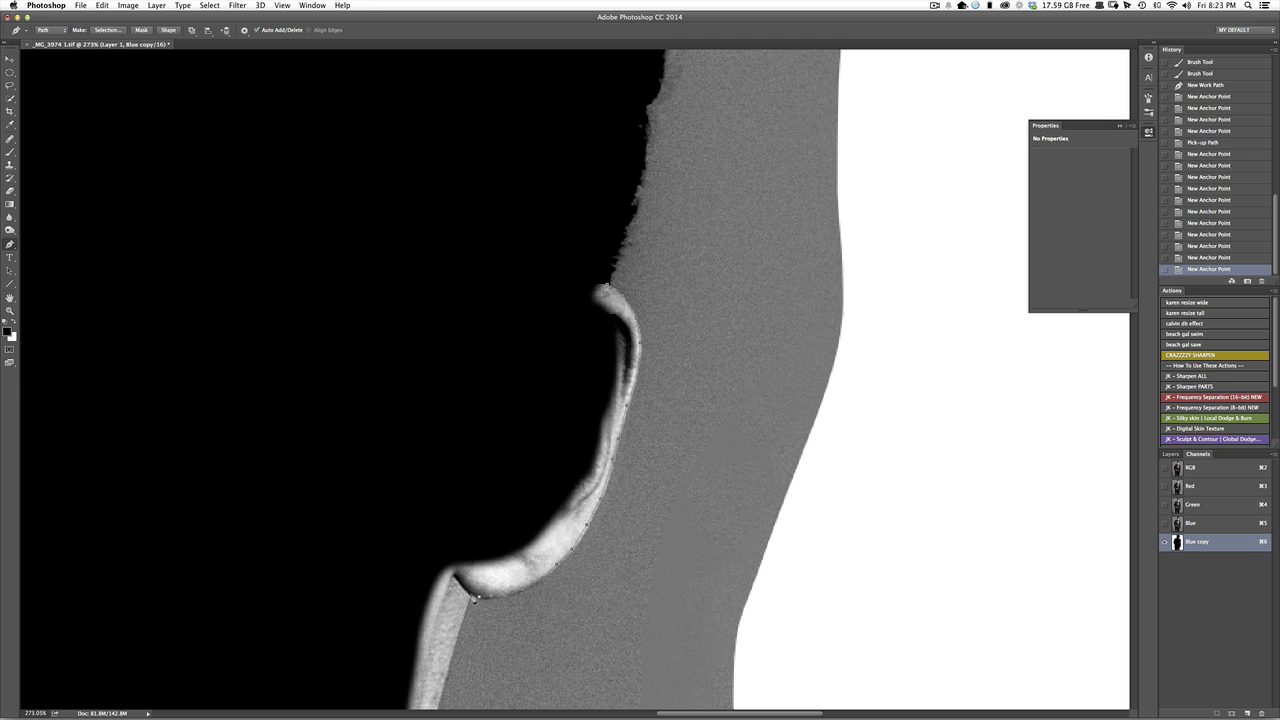
left_click(470, 595)
Extend the path from the earlobe down the outer edge of the neck to the collar.
left_click_drag(507, 601, 598, 463)
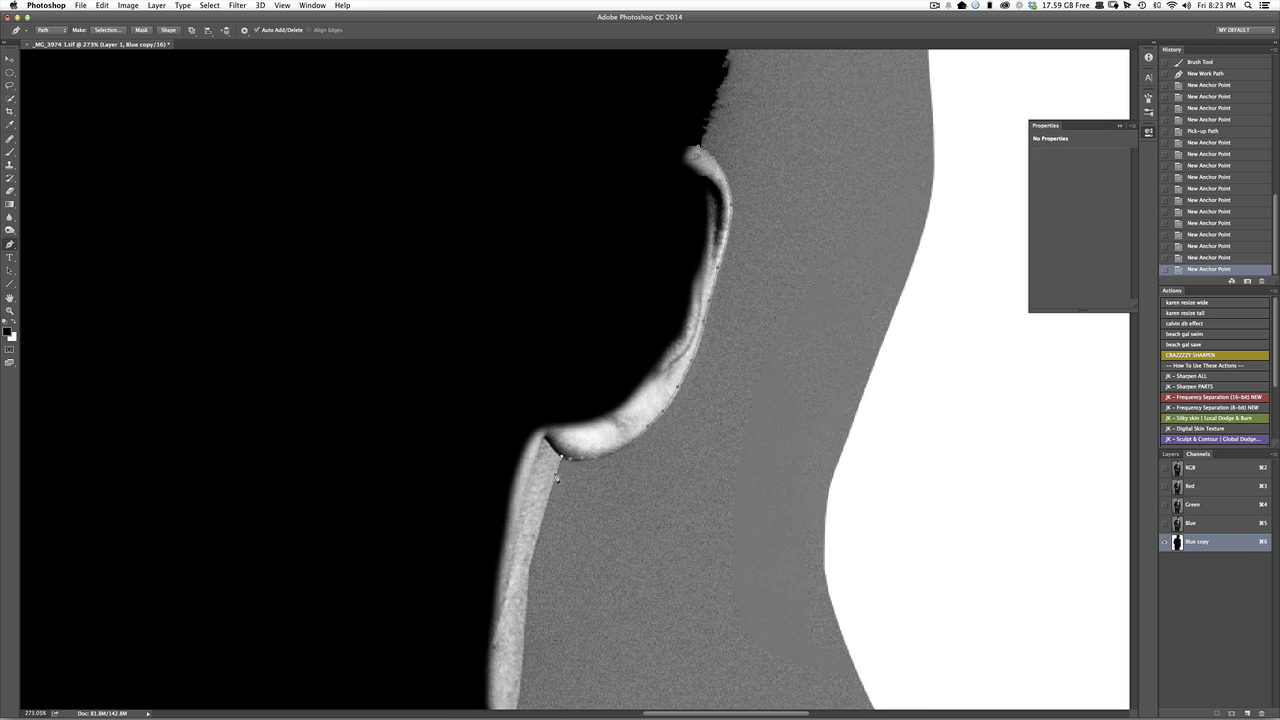
left_click(557, 478)
left_click(540, 526)
left_click(540, 546)
scroll(530, 627, "down", 5)
scroll(530, 627, "left", 2)
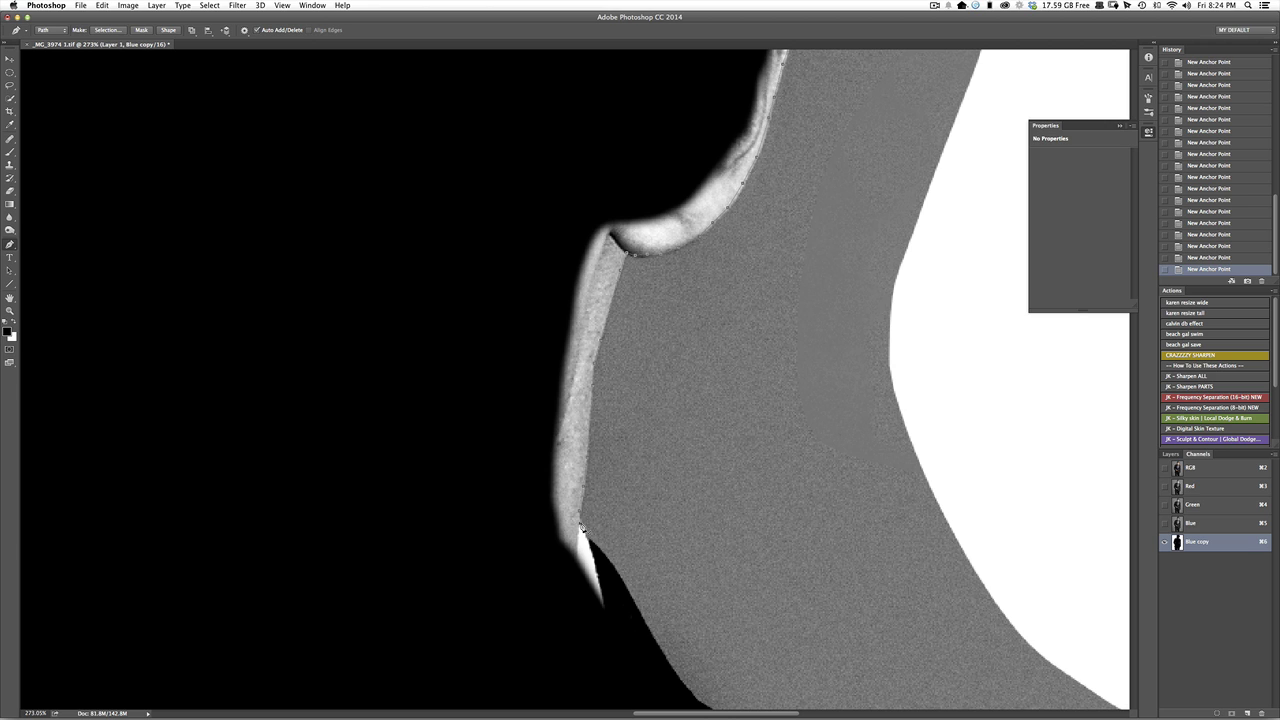
Take the path around the white collar sliver and back through the black head area, closing it at the ear's top.
left_click(579, 646)
left_click(499, 594)
left_click(445, 491)
left_click(468, 323)
left_click(521, 168)
left_click(597, 133)
scroll(662, 111, "up", 5)
scroll(662, 111, "right", 1)
left_click(675, 186)
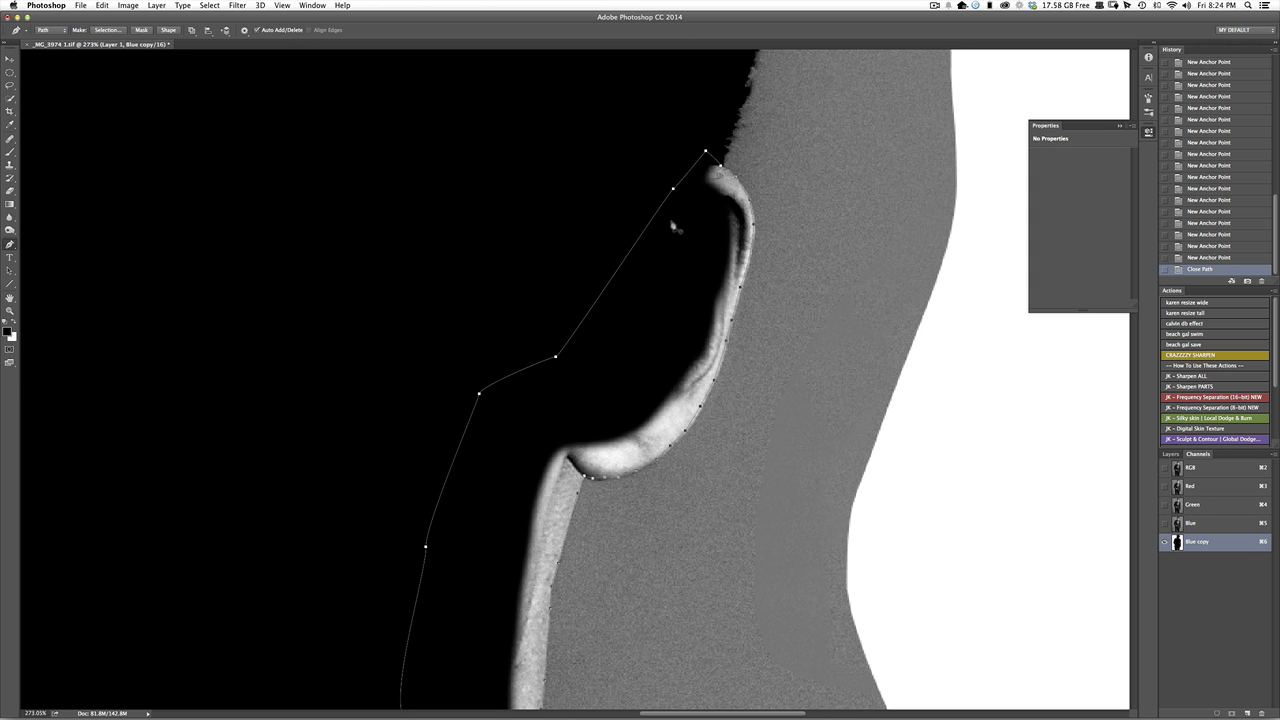
Convert the closed ear-and-neck path to a selection with a 0.3 px feather, fill it with black and deselect.
right_click(684, 334)
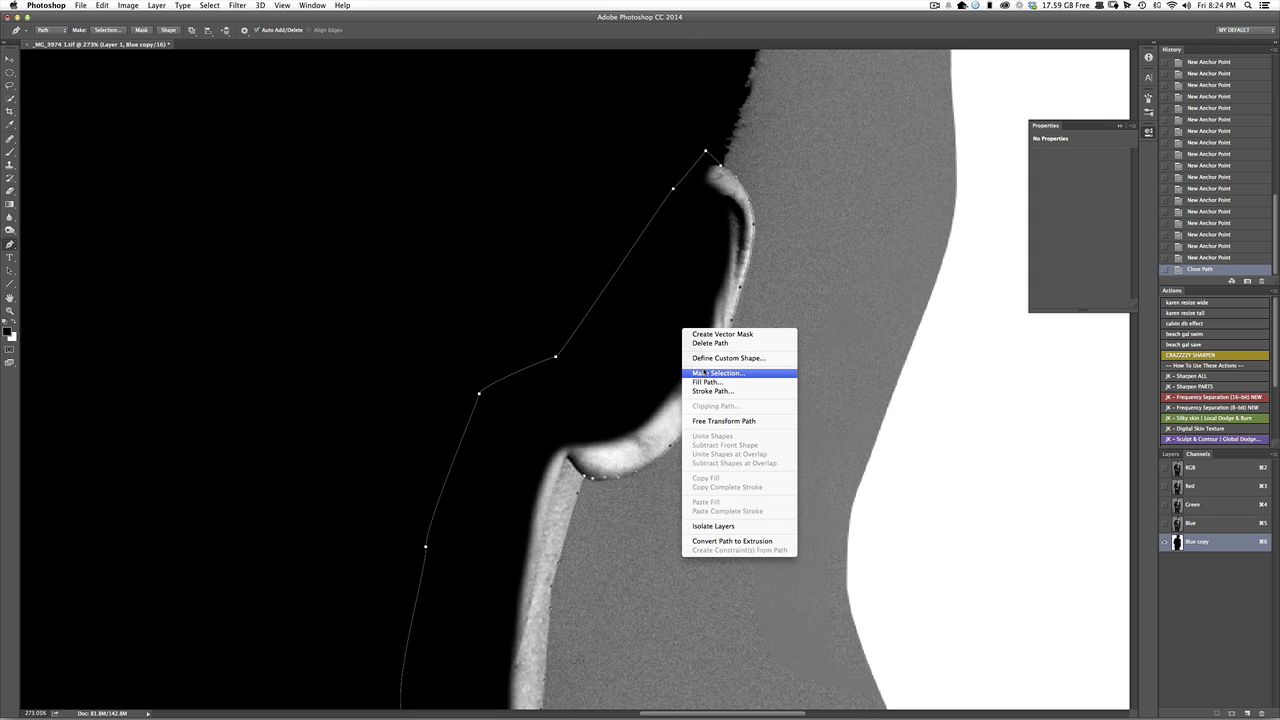
left_click(705, 375)
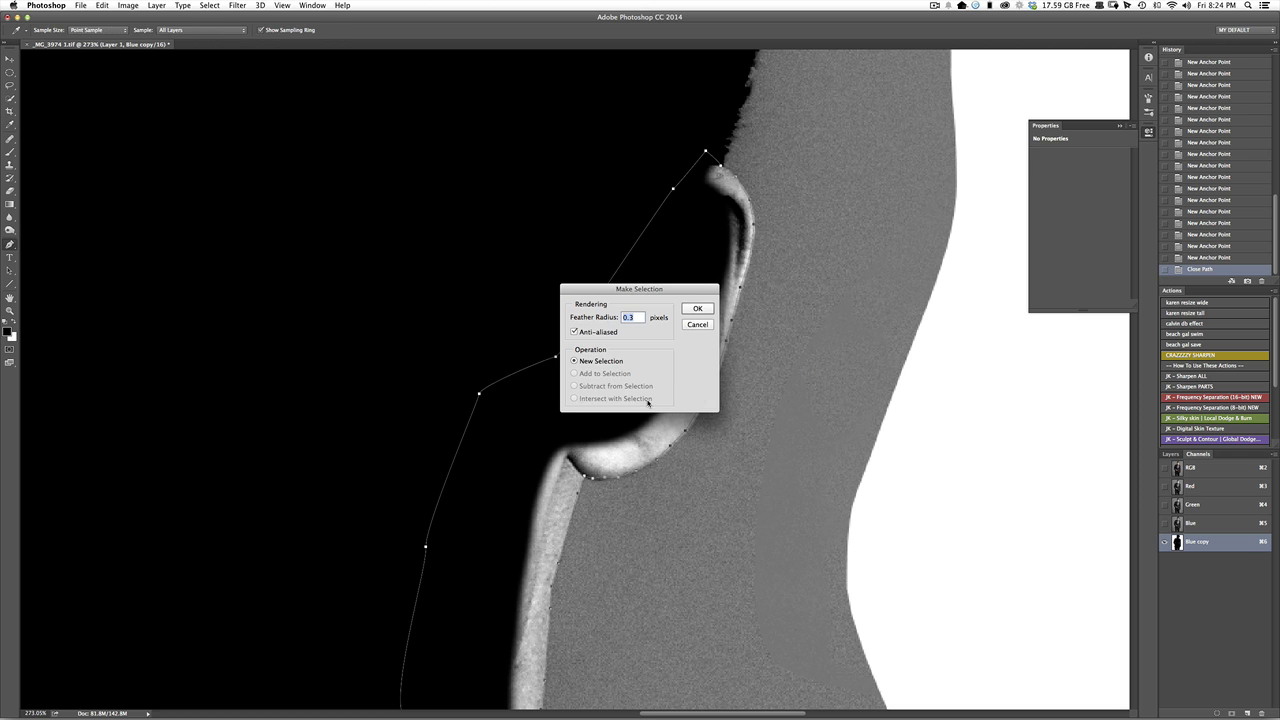
key("Return")
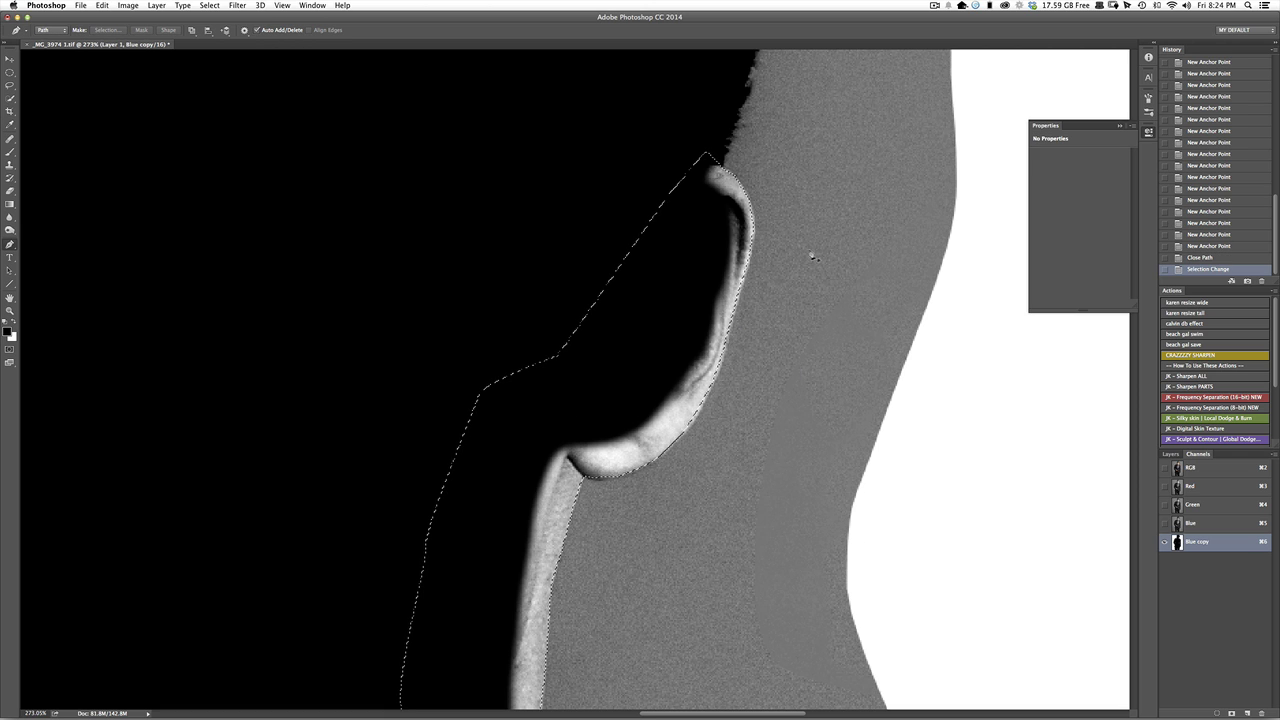
key("alt+BackSpace")
key("super+d")
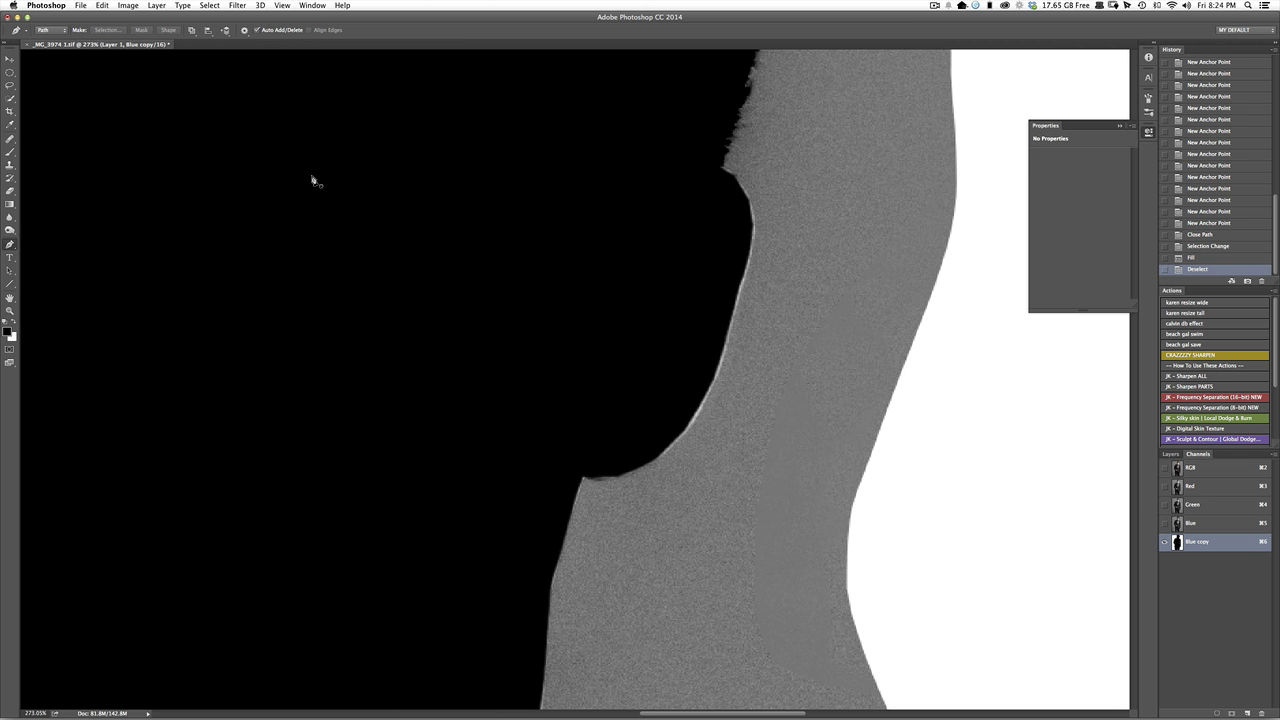
Paint black along the light fringe of the earlobe, neck edge, collar corner and outer ear rim with a small brush.
key("b")
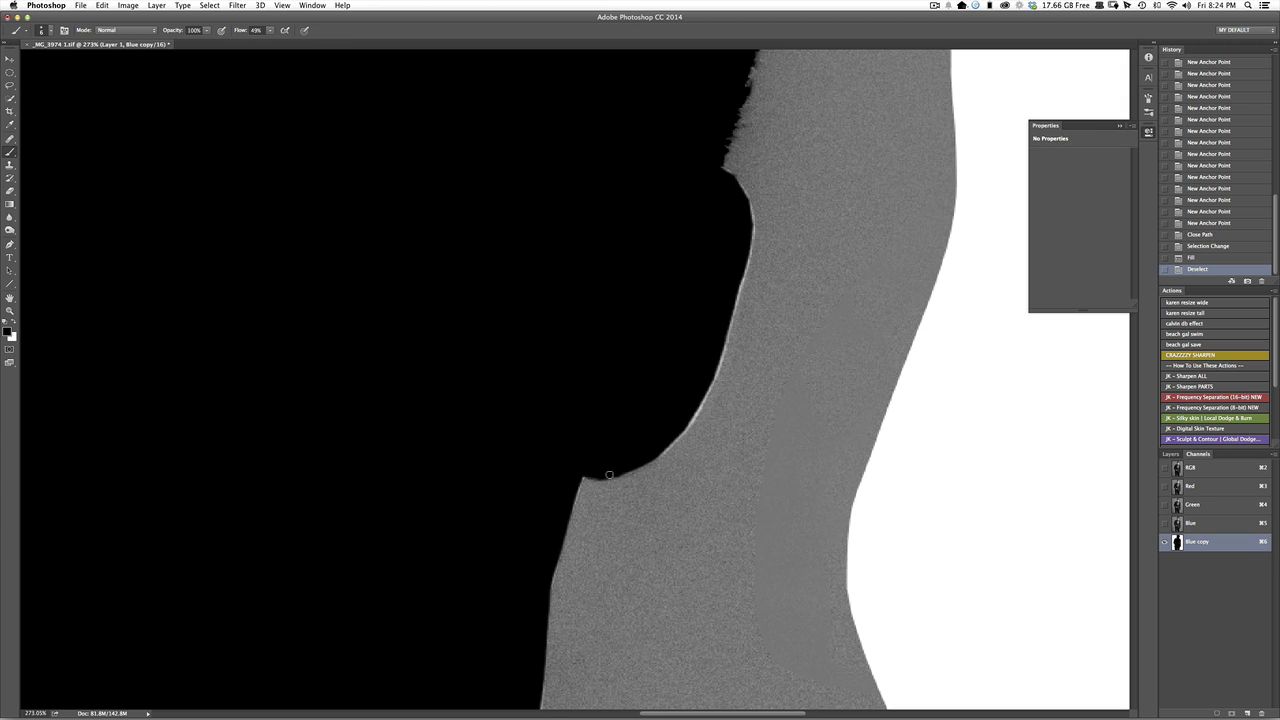
mouse_move(609, 475)
left_mouse_down()
mouse_move(578, 476)
mouse_move(566, 512)
left_mouse_up()
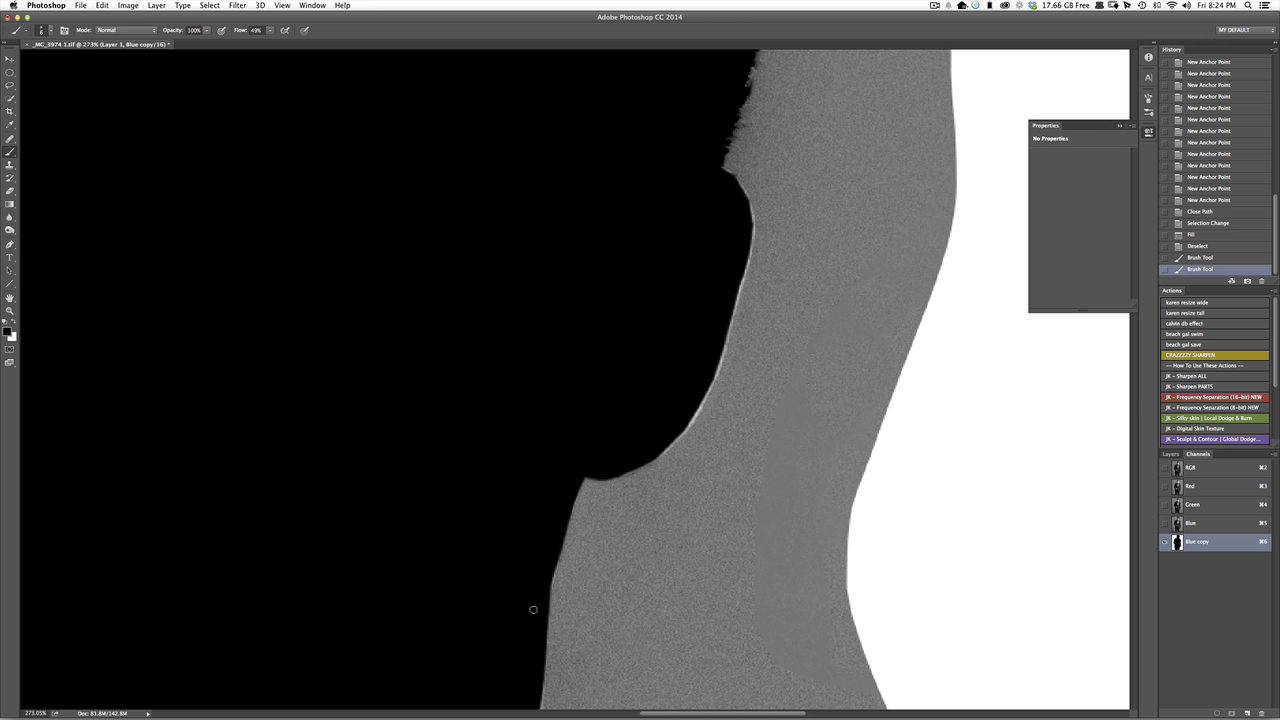
scroll(566, 550, "down", 4)
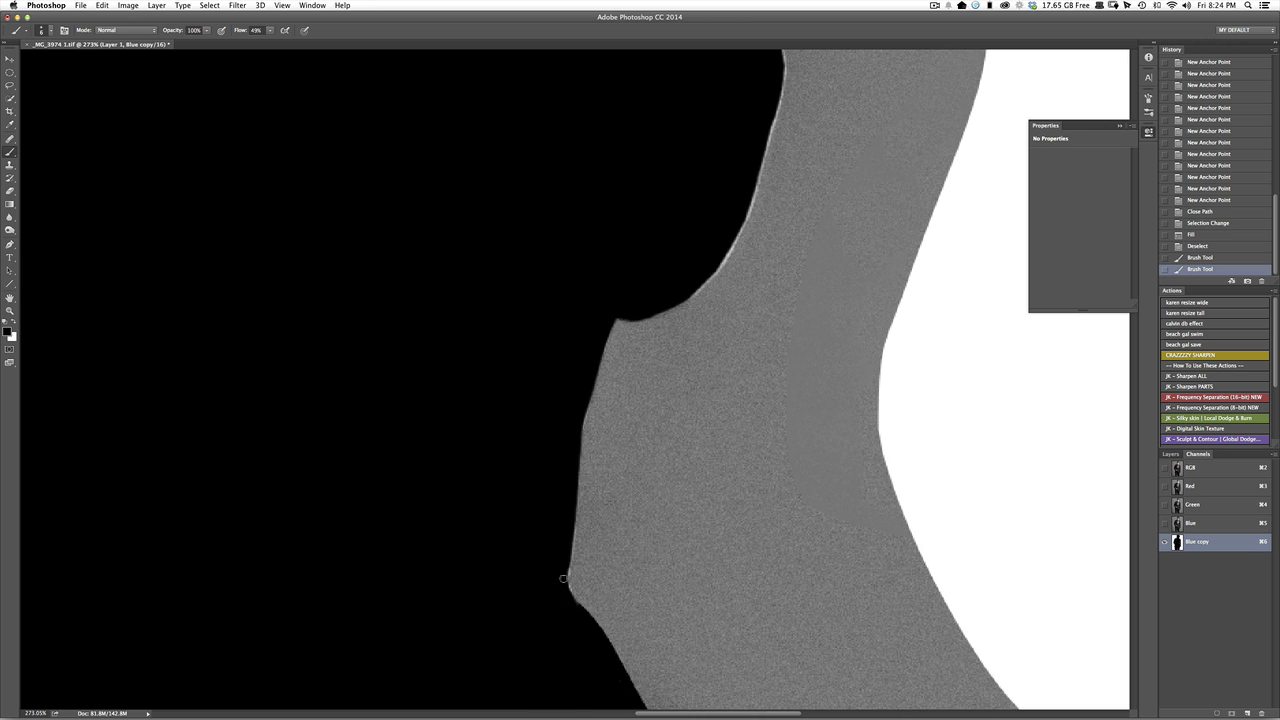
left_click_drag(563, 578, 568, 538)
left_click_drag(708, 186, 626, 380)
scroll(625, 380, "up", 2)
scroll(625, 380, "right", 1)
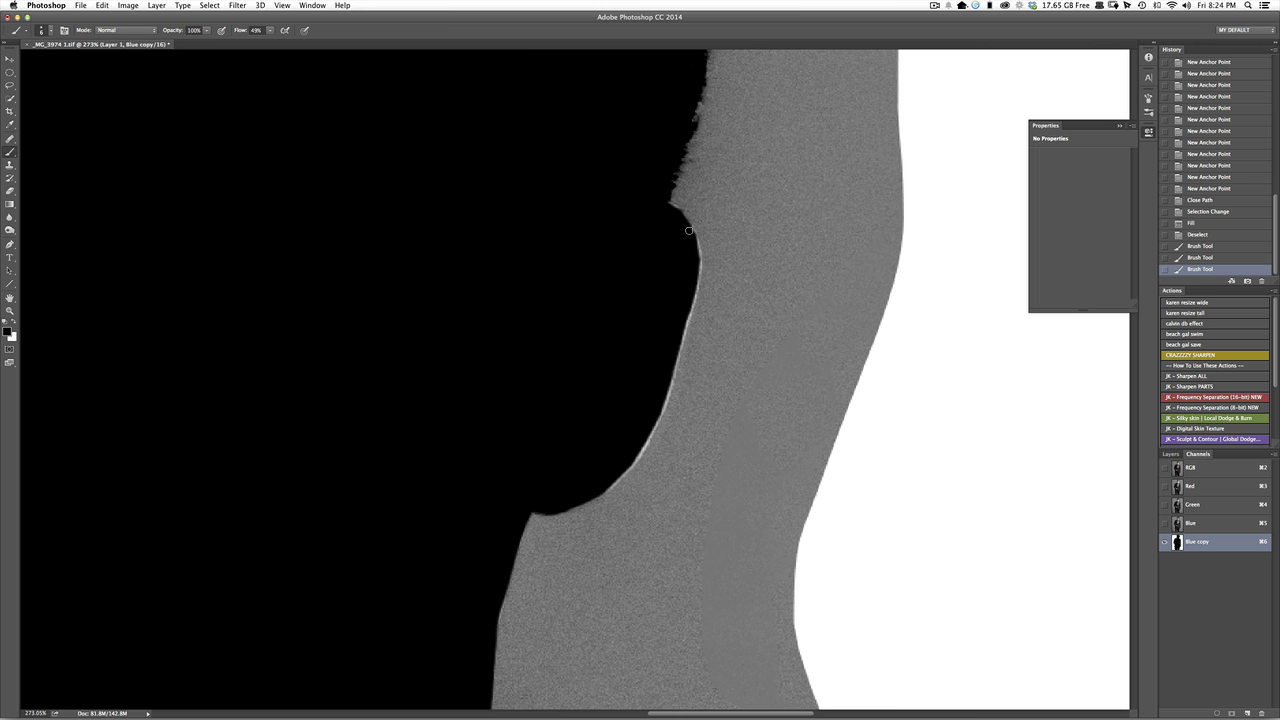
left_click_drag(696, 259, 688, 300)
Show the whole silhouette and switch from the Sponge to the Dodge tool with a 600 px brush.
left_click(10, 311)
left_click_drag(402, 346, 374, 422)
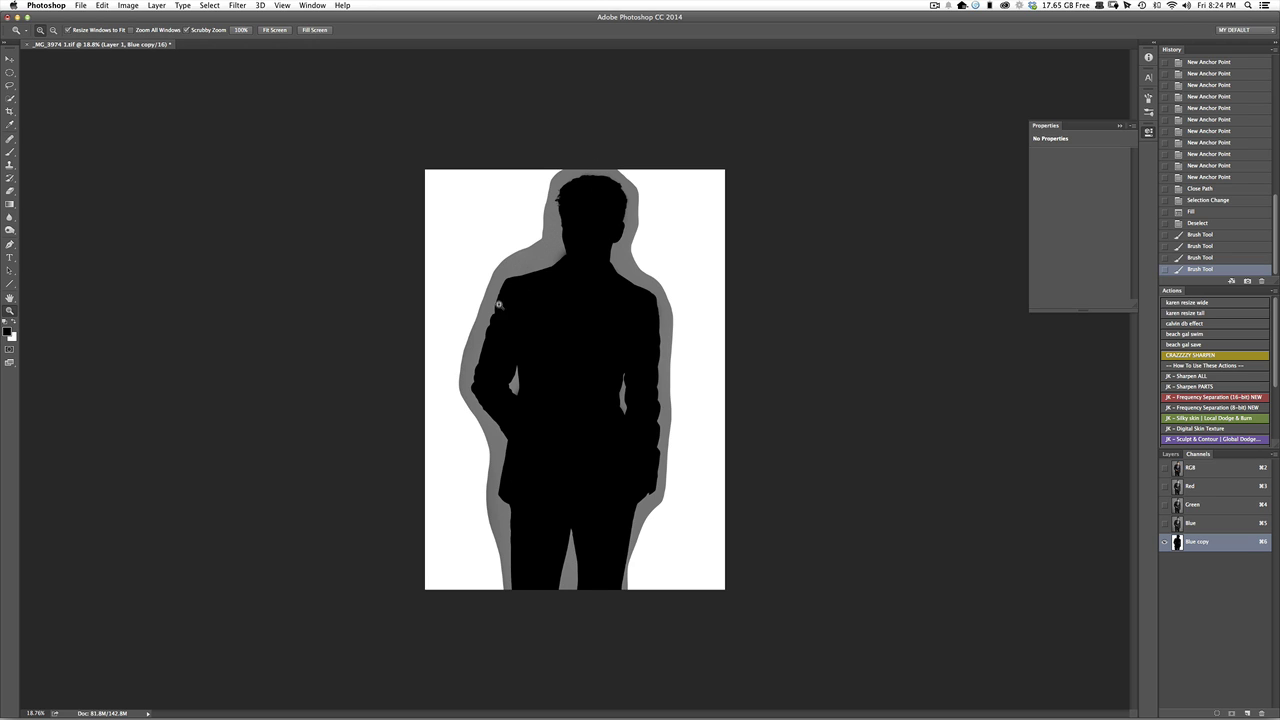
left_click(9, 229)
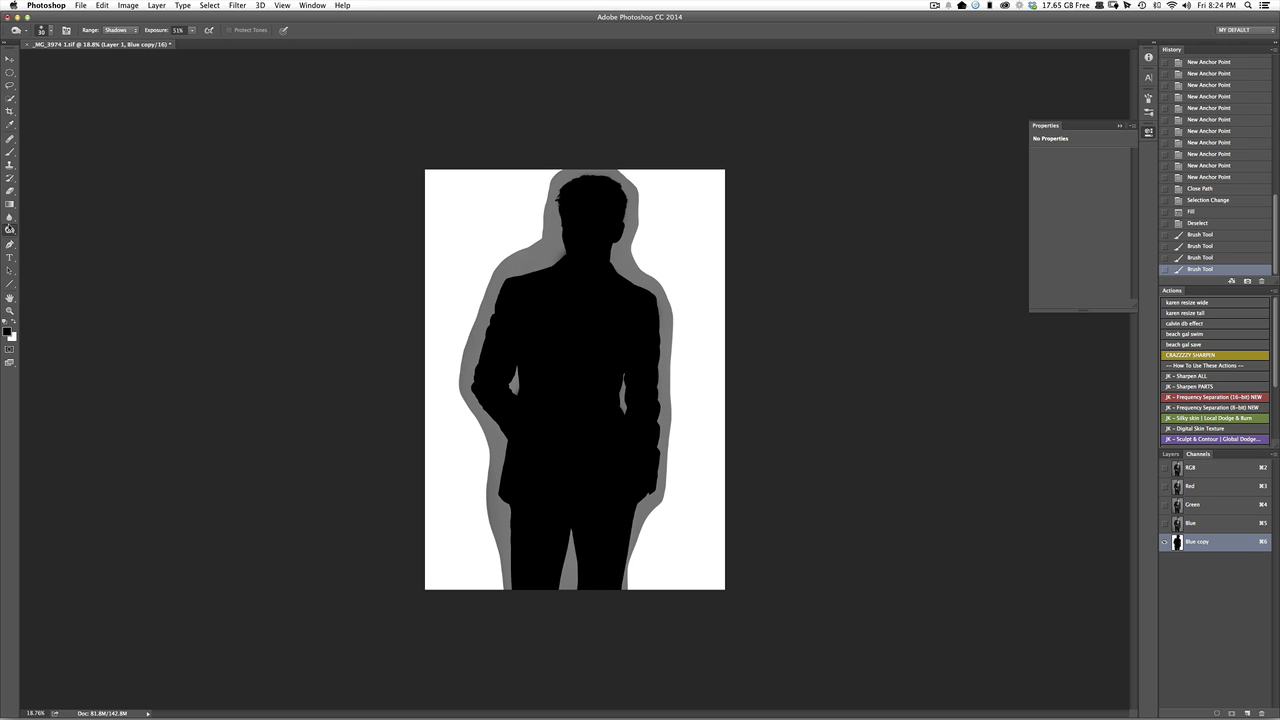
left_click(27, 228)
key("bracketright")
key("bracketright")
key("bracketright")
key("bracketright")
key("bracketright")
key("bracketright")
key("bracketright")
key("bracketright")
key("bracketright")
key("bracketright")
key("bracketright")
key("bracketright")
key("bracketright")
key("bracketright")
Set the Dodge tool to Highlights at 12% exposure and lighten the grey border beside the legs and the bent arm.
left_click(120, 30)
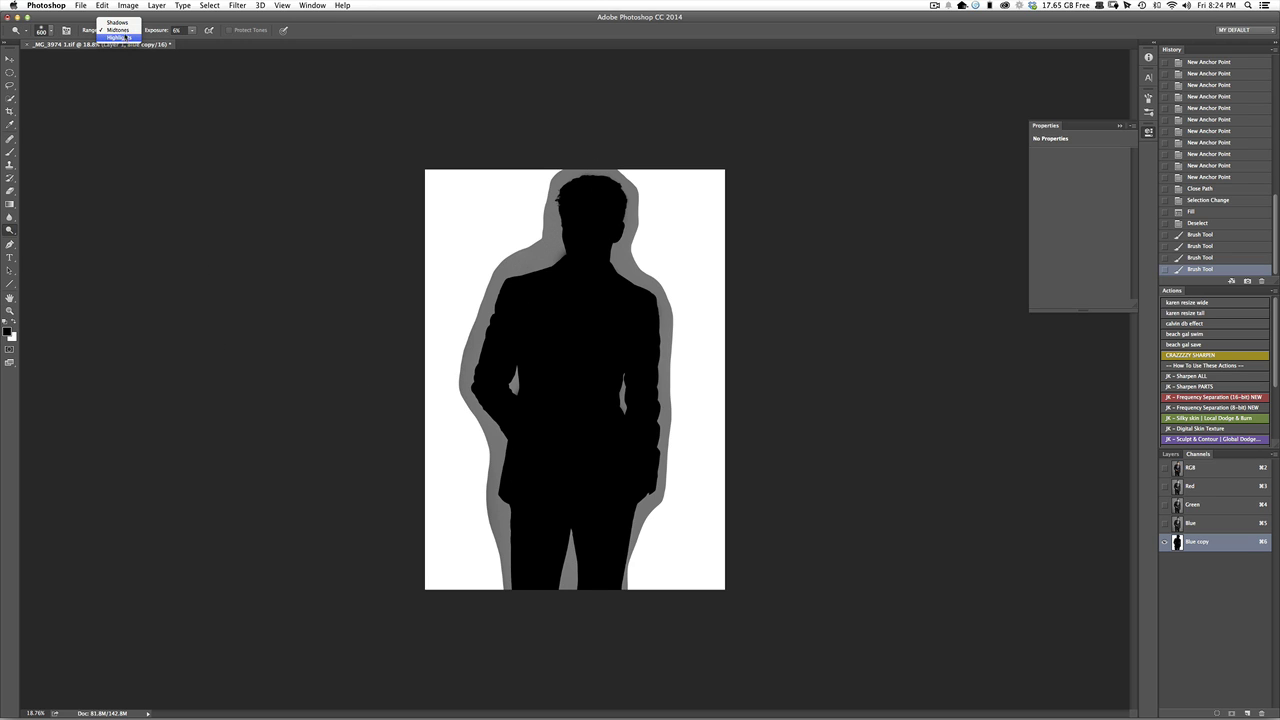
left_click(123, 39)
left_click_drag(160, 31, 171, 32)
type("32")
key("Return")
key("bracketright")
key("bracketright")
key("bracketright")
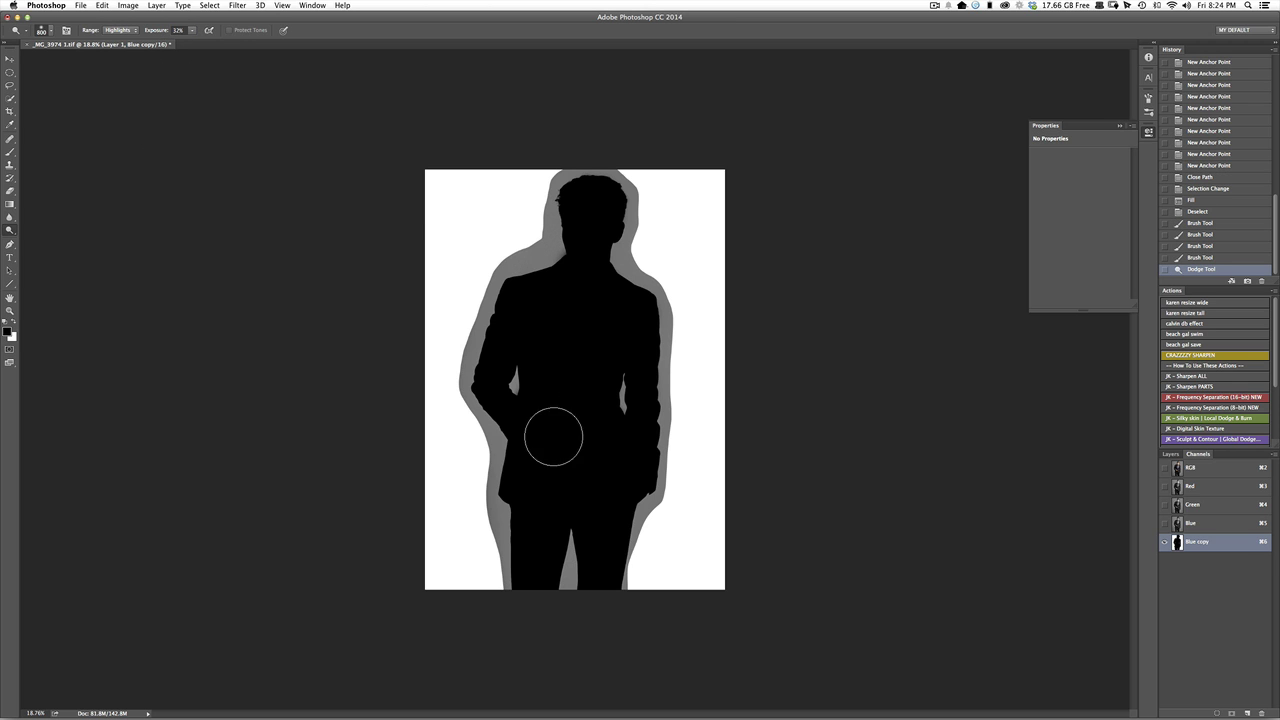
mouse_move(477, 480)
left_mouse_down()
mouse_move(490, 413)
mouse_move(501, 548)
mouse_move(488, 407)
mouse_move(482, 468)
mouse_move(461, 354)
mouse_move(451, 425)
mouse_move(472, 377)
mouse_move(506, 610)
mouse_move(490, 512)
mouse_move(494, 580)
left_mouse_up()
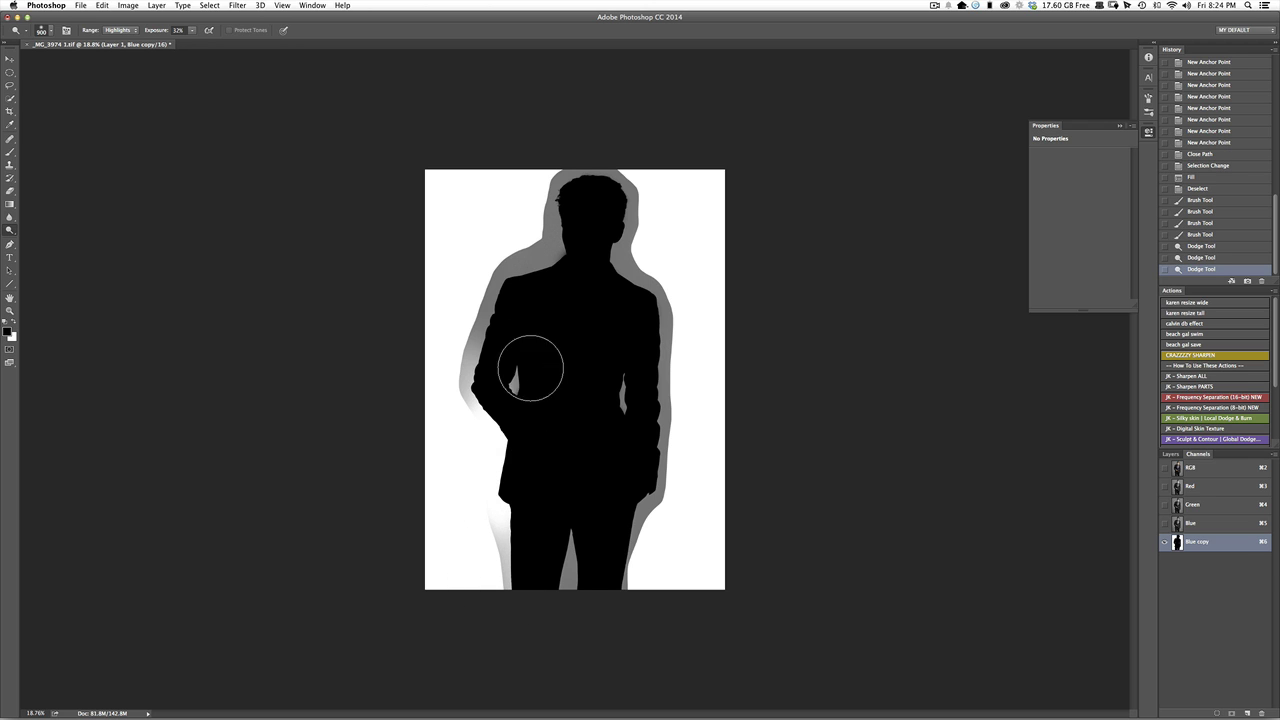
left_click_drag(530, 369, 520, 438)
Apply Levels to the Blue copy channel, lowering the white input point until the grey border around the man turns white.
key("super+l")
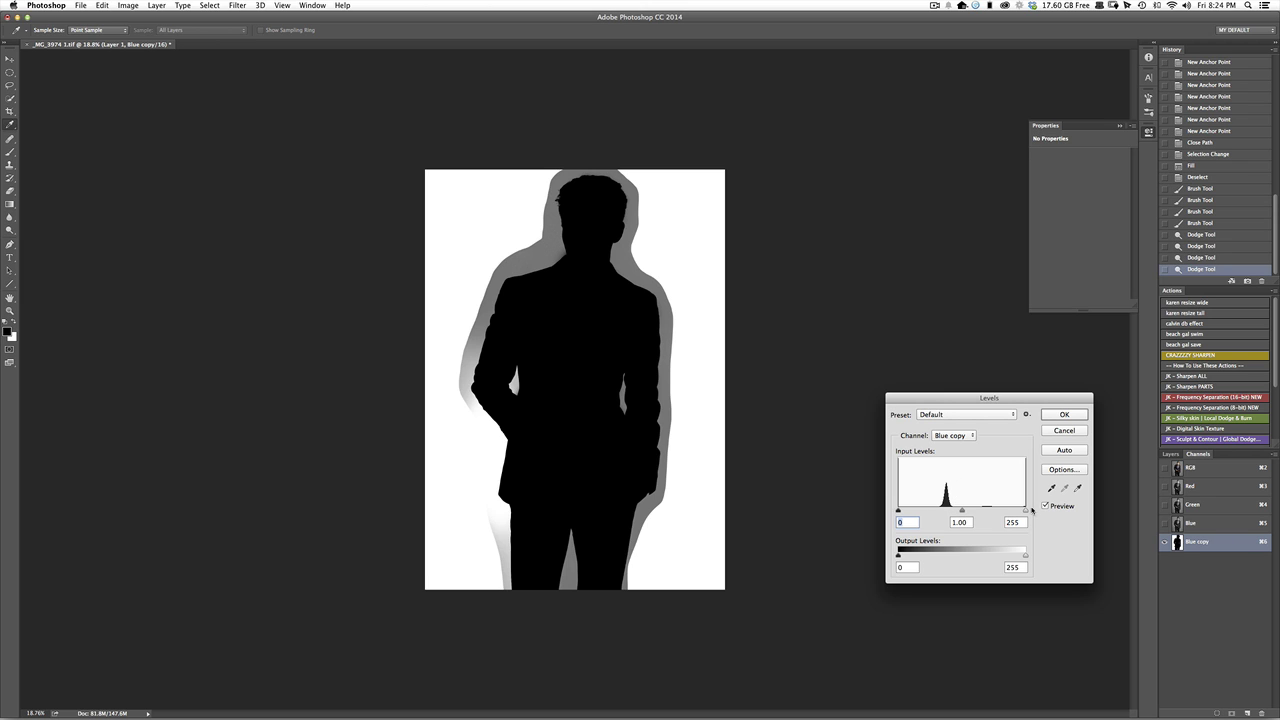
left_click_drag(1025, 510, 938, 520)
left_click(1066, 414)
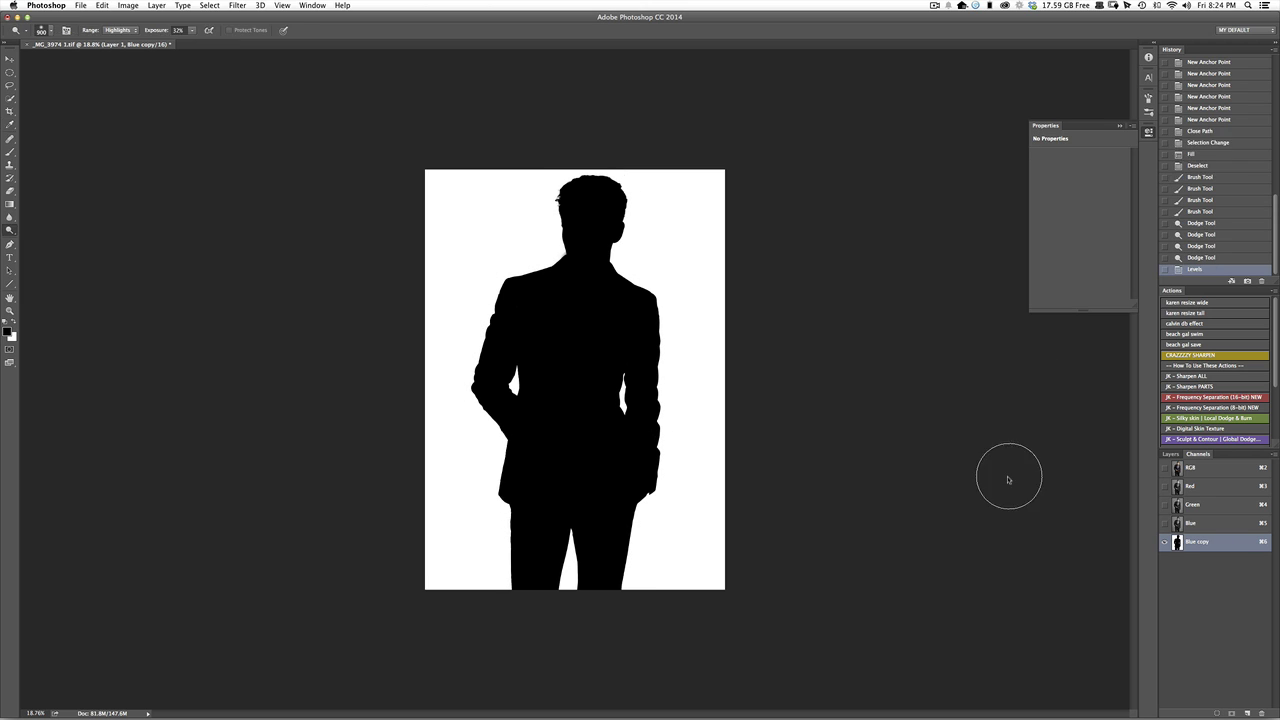
Dab black with a 35 px brush inside the jacket's shoulder and sleeve edges on both sides.
key("z")
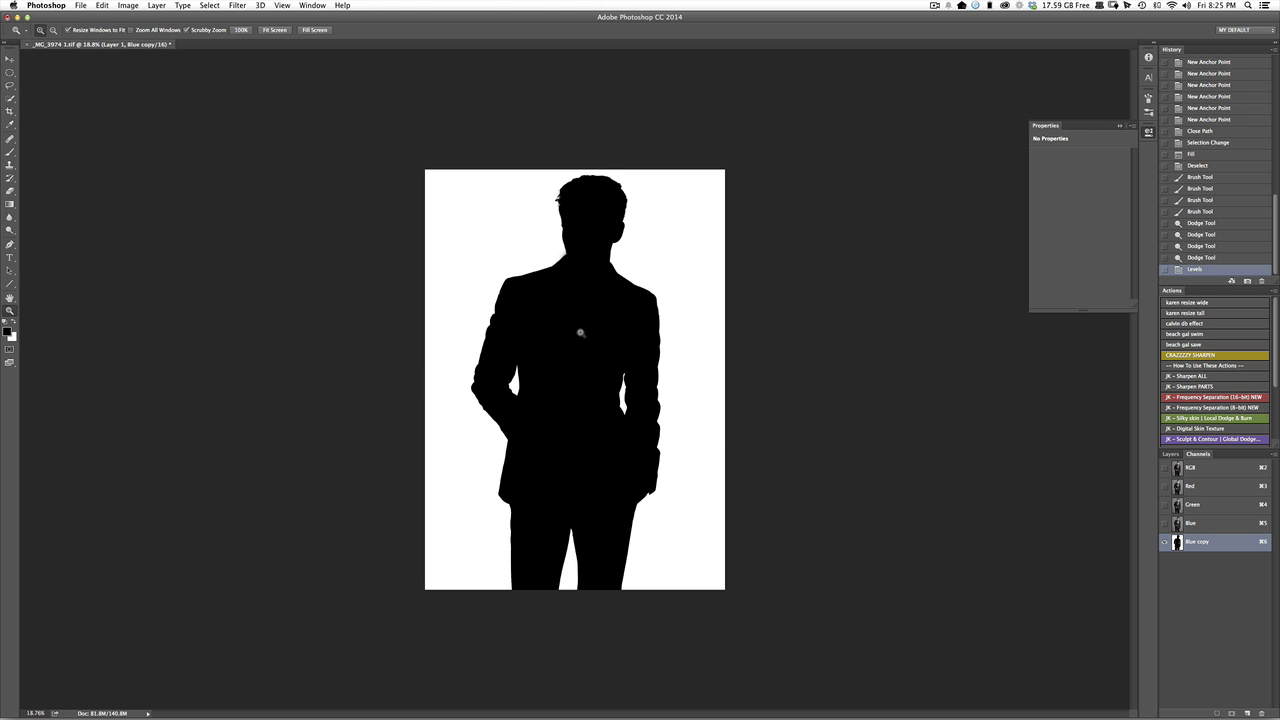
left_click_drag(580, 334, 637, 348)
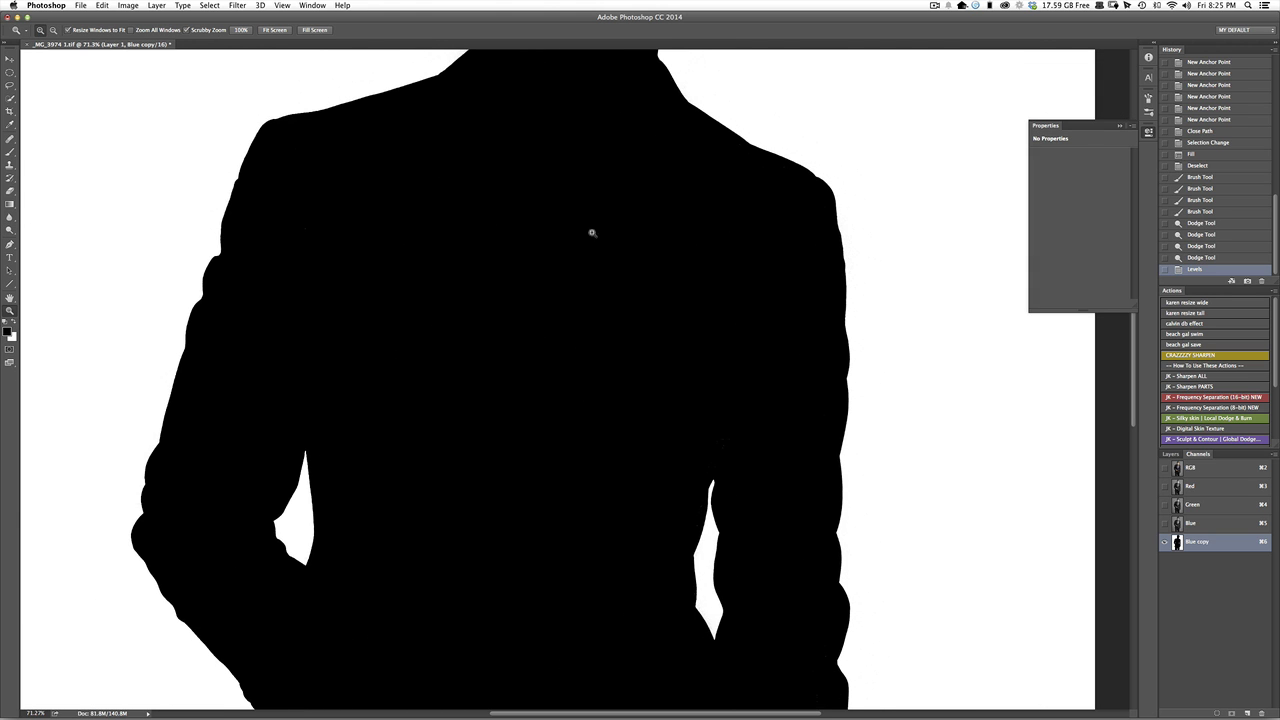
left_click_drag(604, 205, 580, 398)
key("b")
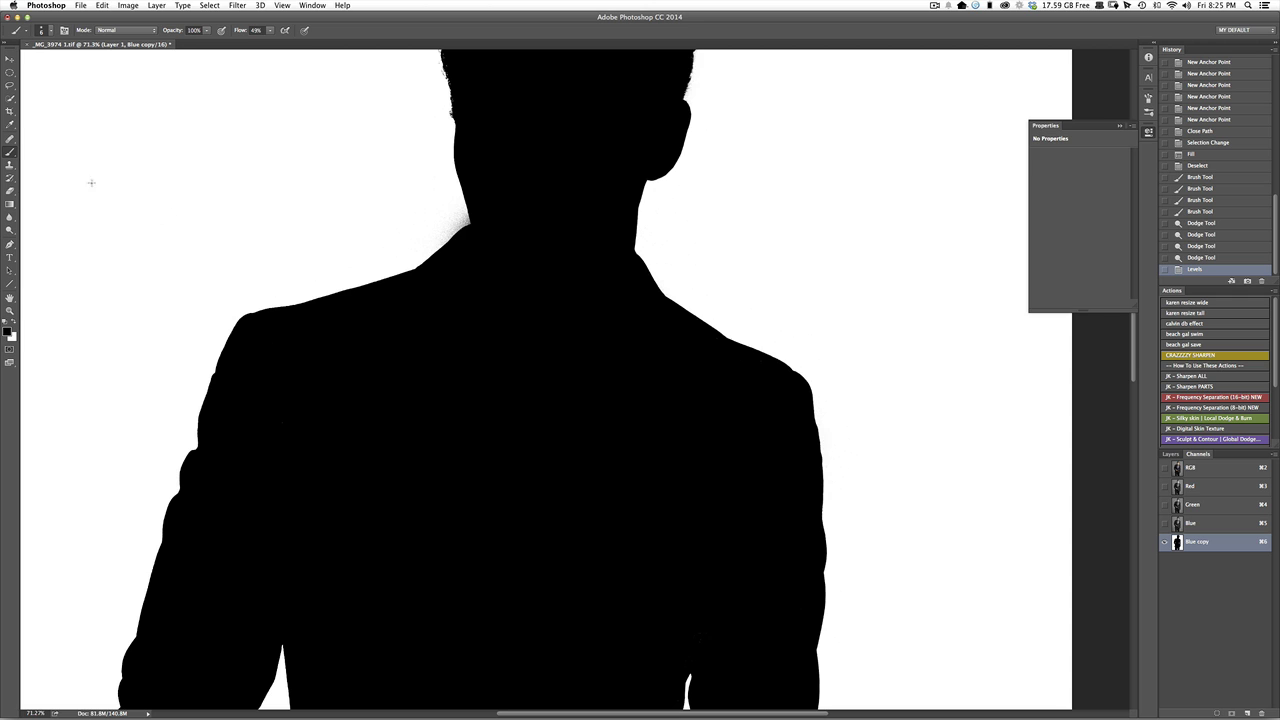
left_click(283, 418)
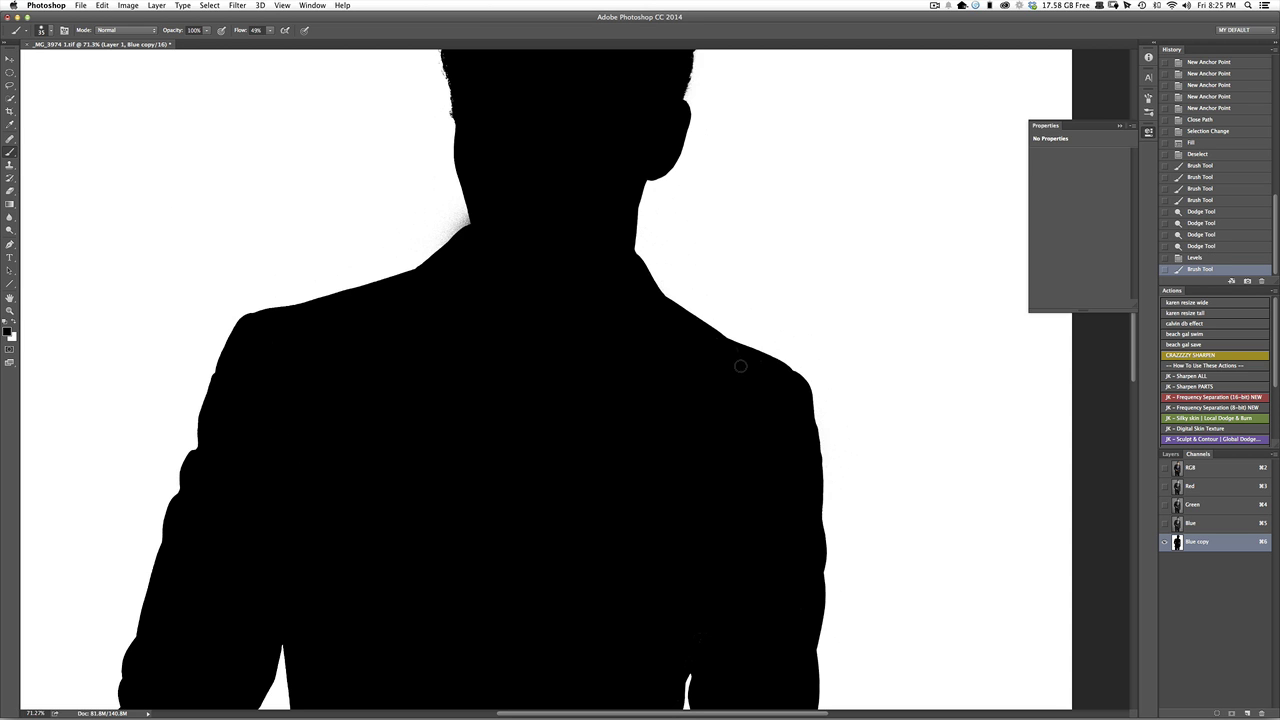
left_click(806, 511)
left_click(806, 511)
Dodge the grey haze beside the neck above the collar with a 300 px brush.
left_click_drag(648, 304, 669, 486)
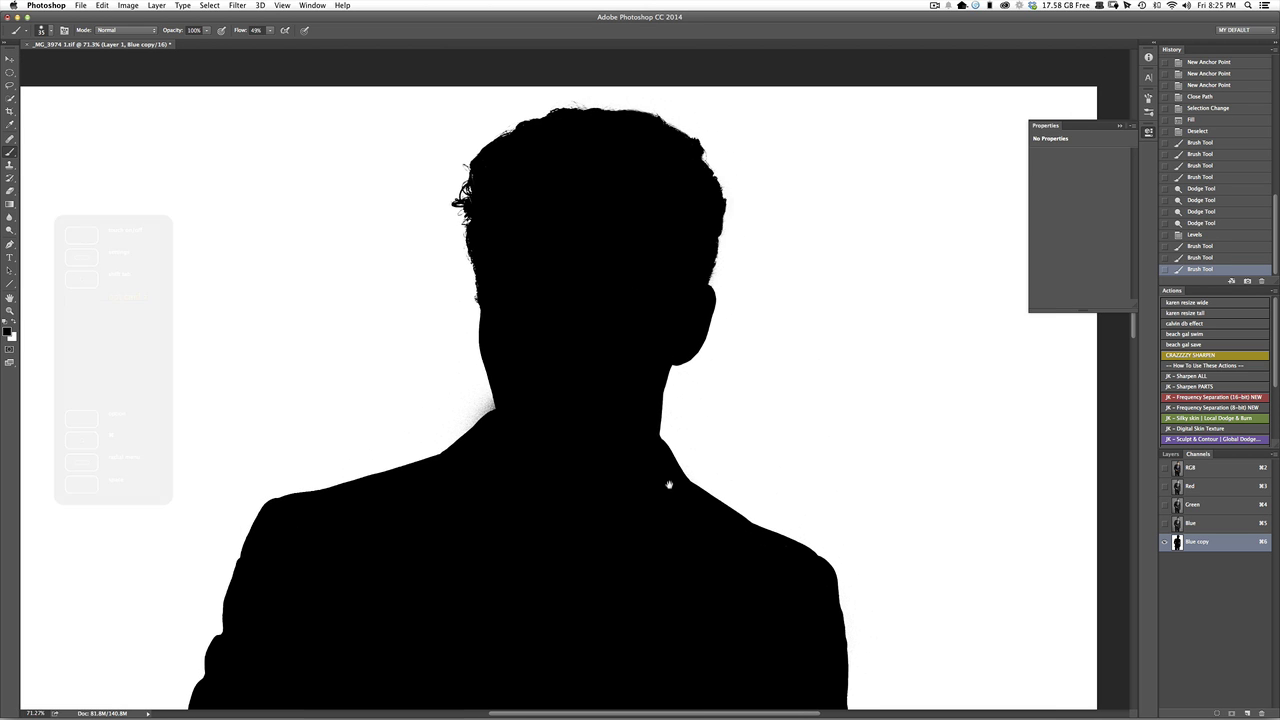
left_click(10, 230)
key("bracketleft")
key("bracketleft")
key("bracketleft")
key("bracketleft")
key("bracketleft")
key("bracketleft")
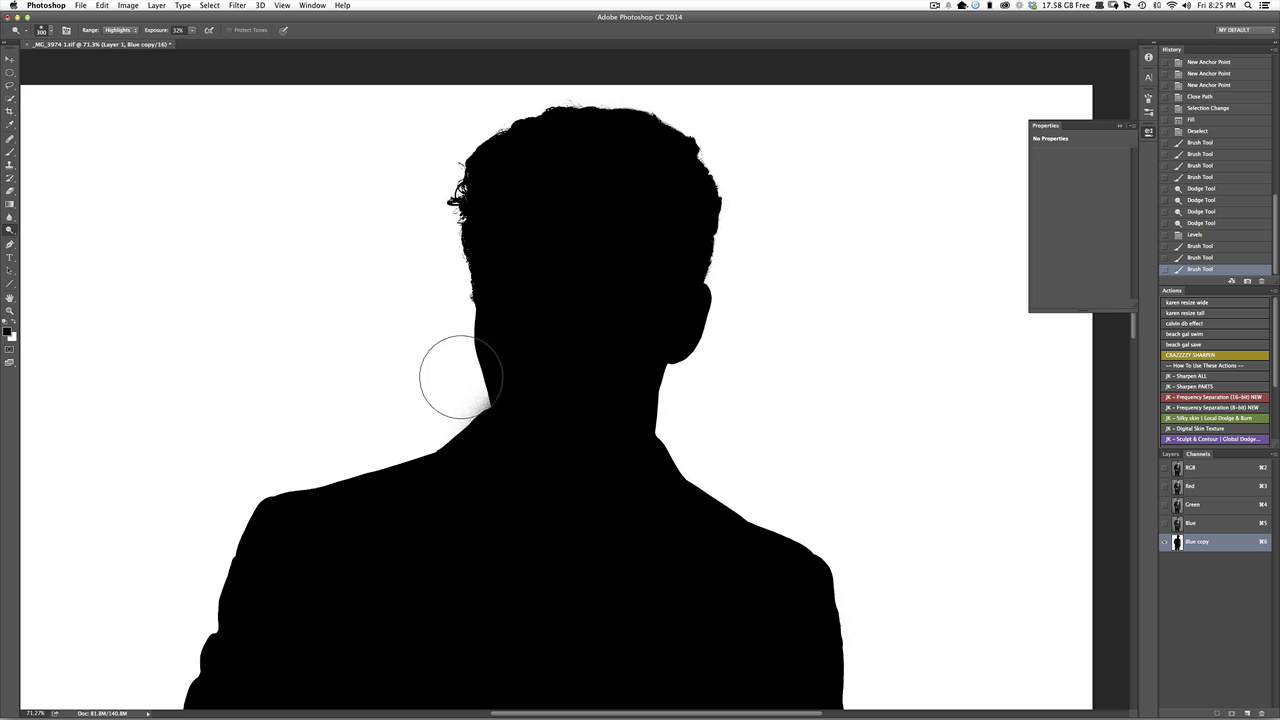
mouse_move(461, 377)
left_mouse_down()
mouse_move(462, 398)
mouse_move(450, 398)
left_mouse_up()
Reduce the Dodge brush to 175 px and clear the remaining grey in the corner between neck and collar.
key("bracketleft")
key("bracketleft")
key("bracketleft")
key("bracketleft")
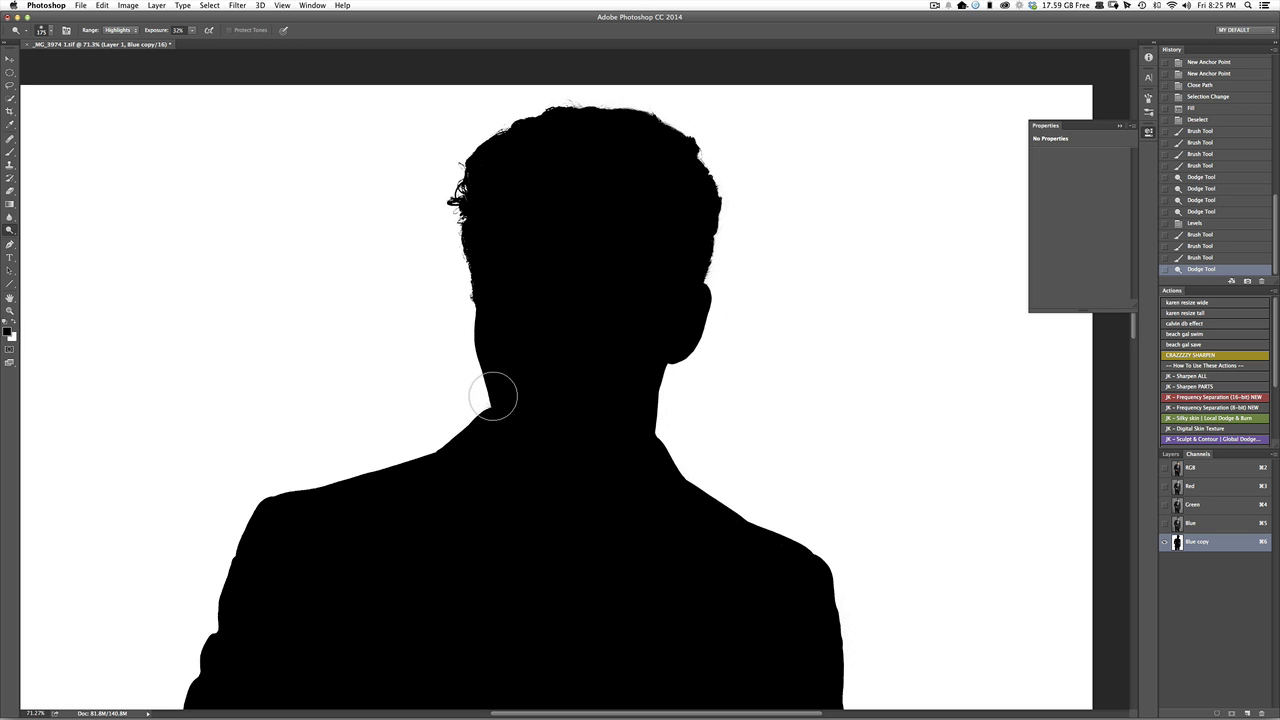
left_click(489, 388)
left_click(486, 404)
left_click(469, 406)
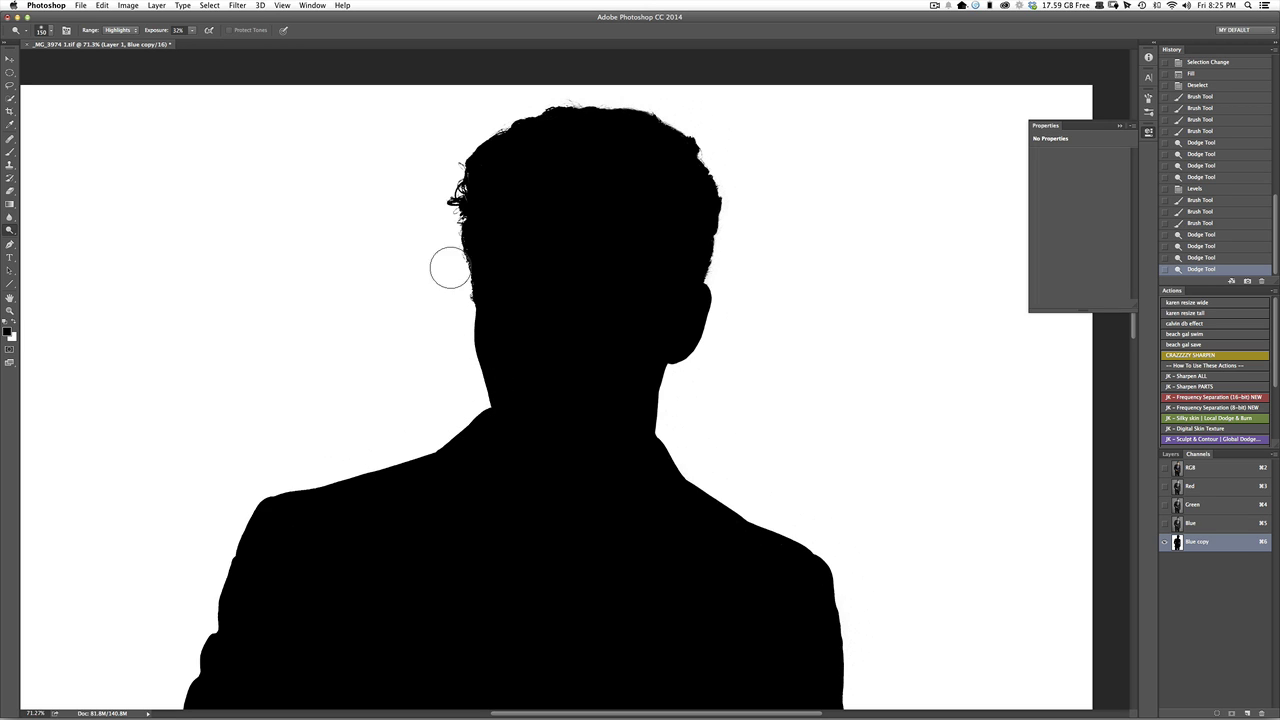
Dodge the background edge around the hair and down past the ear and neck with a 150 px brush.
left_click_drag(734, 229, 728, 278)
mouse_move(732, 144)
left_mouse_down()
mouse_move(642, 87)
mouse_move(590, 86)
left_mouse_up()
left_click_drag(740, 184, 680, 402)
scroll(680, 403, "down", 15)
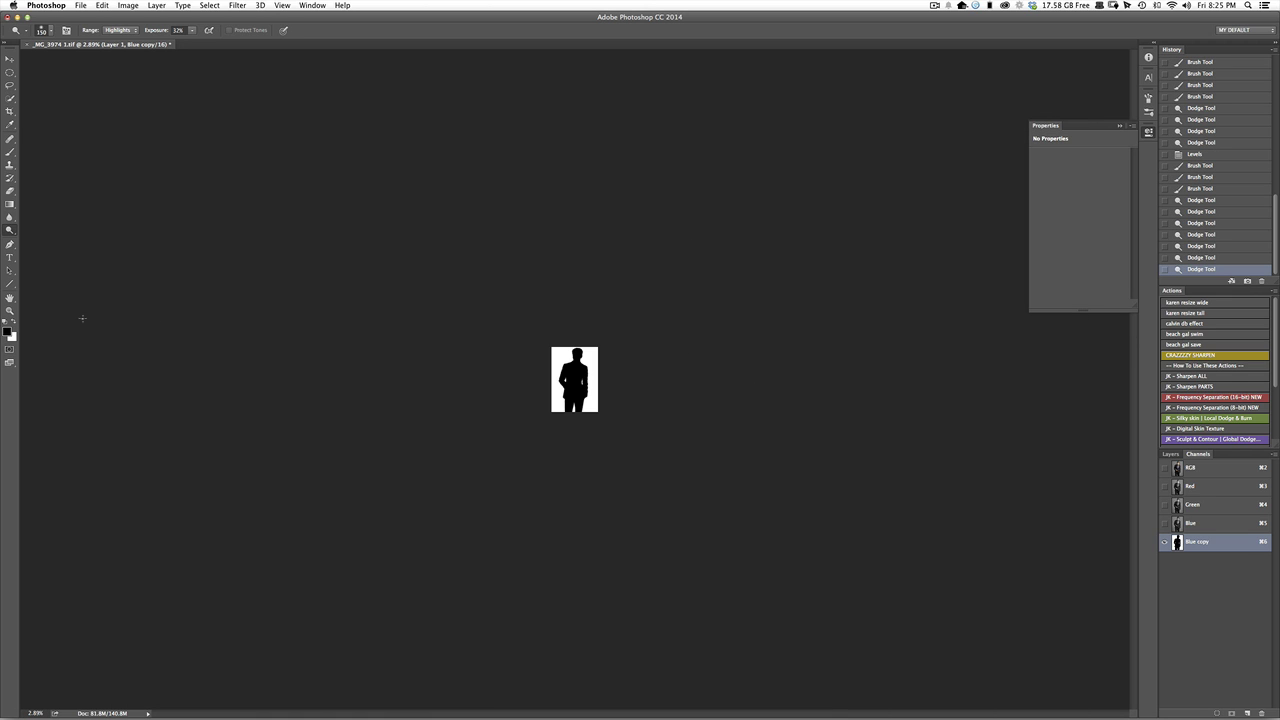
Load the Blue copy channel as a selection, restore the RGB composite and return to the layer list.
left_click(10, 311)
left_click_drag(586, 368, 653, 396)
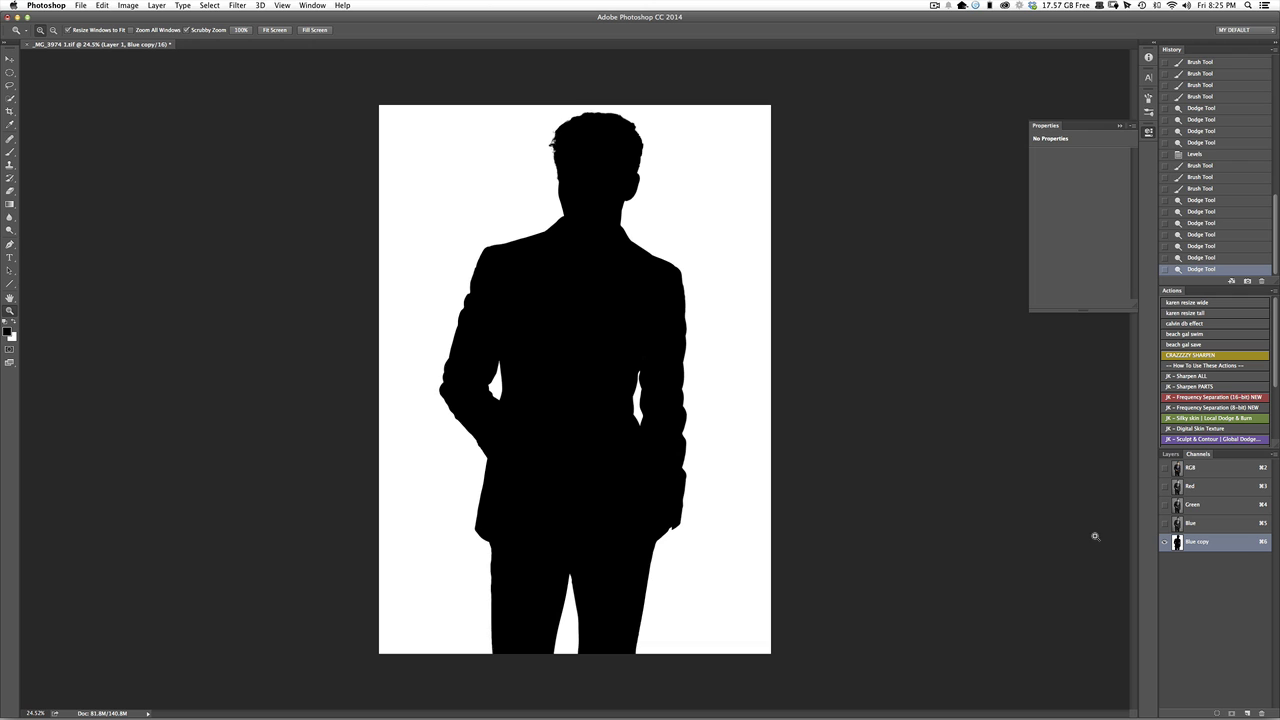
left_click(1177, 543, "super")
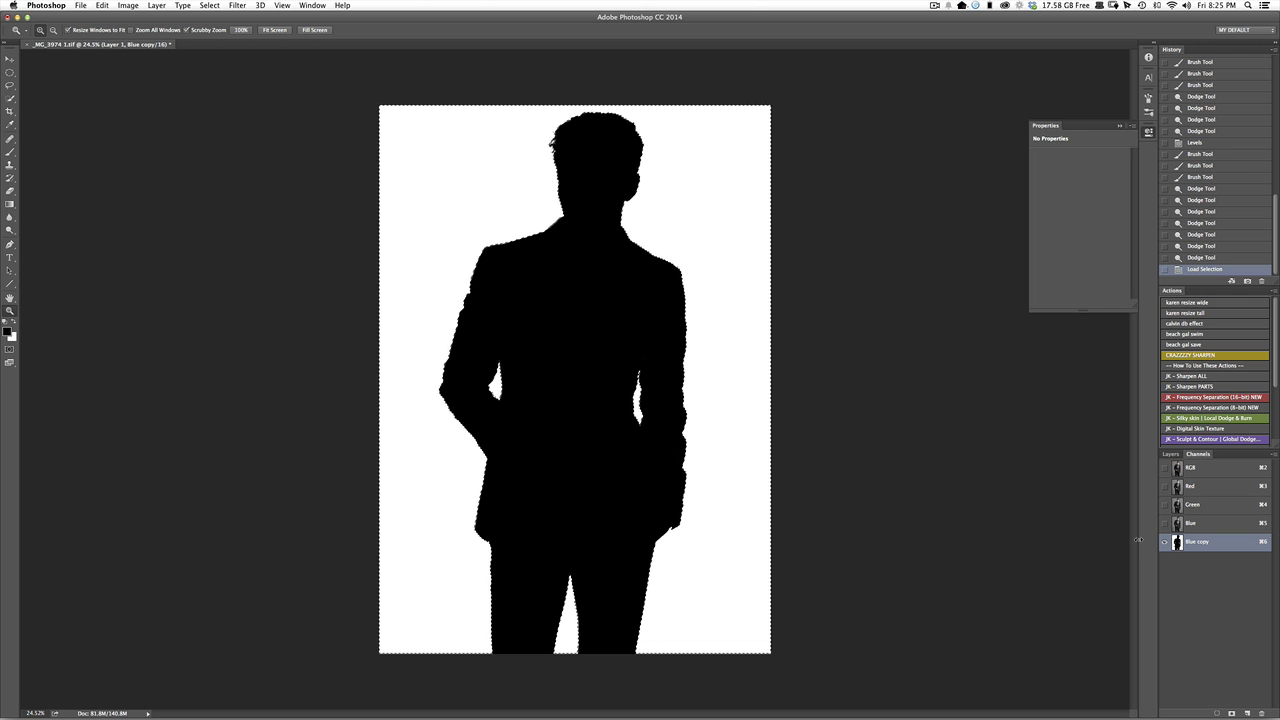
left_click(1170, 454)
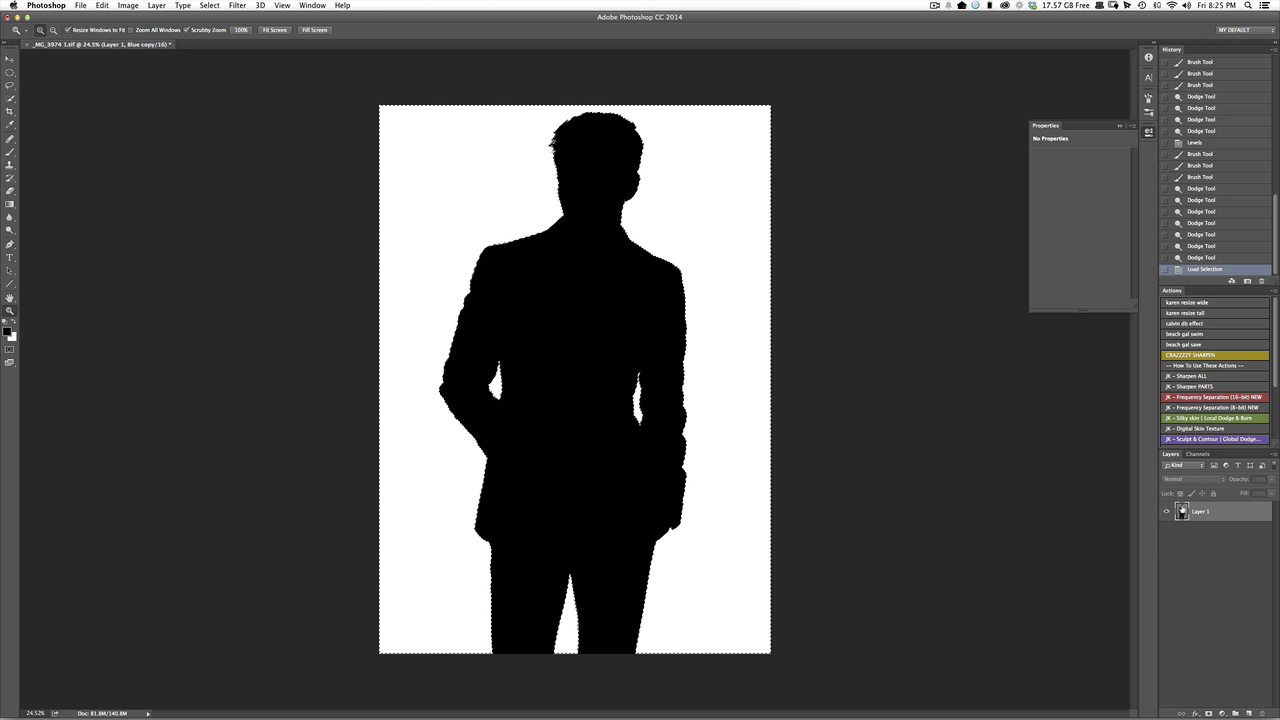
left_click(1197, 454)
left_click(1190, 467)
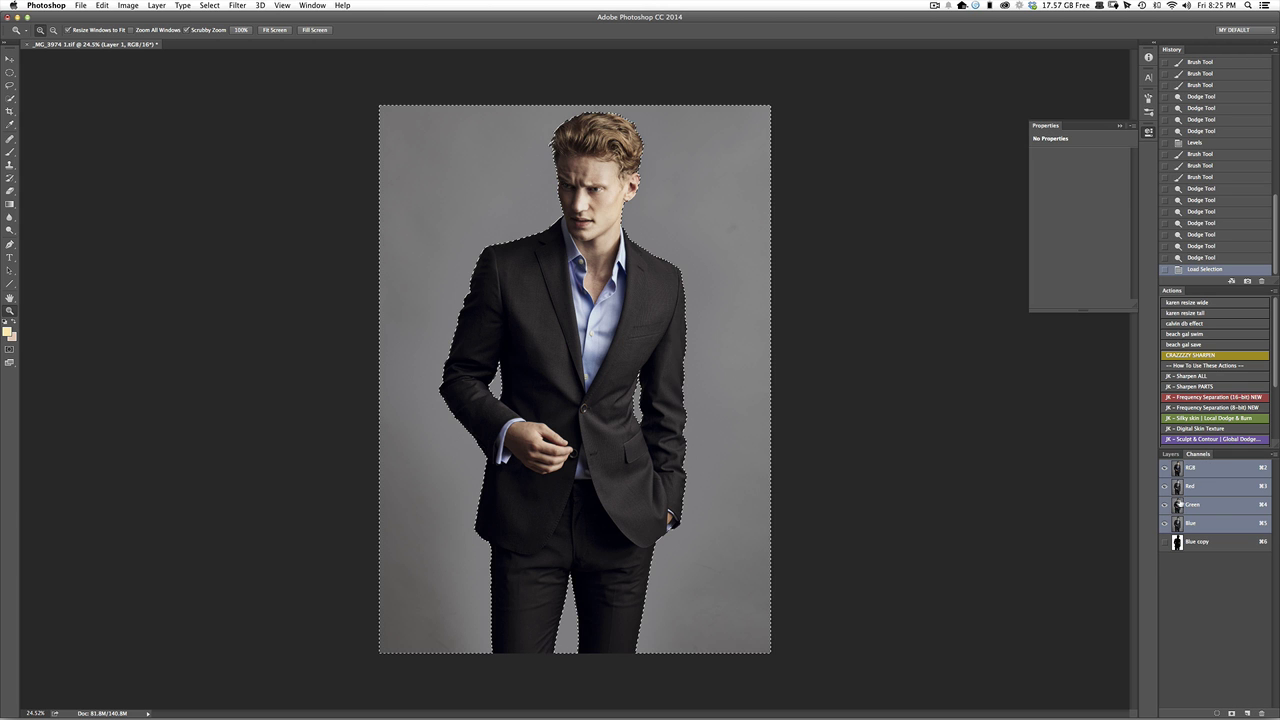
left_click(1170, 454)
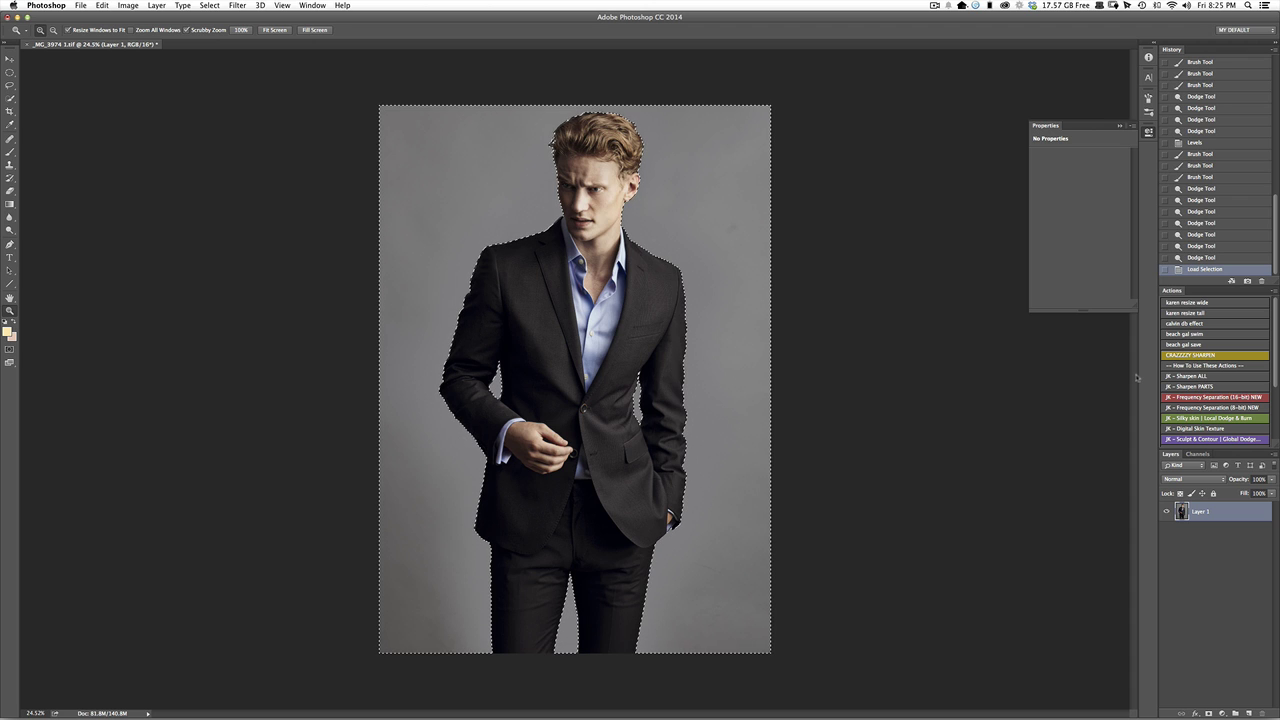
Add a Solid Color fill layer masked to the selected background and pick the yellow-orange #ebb633.
left_click(1223, 713)
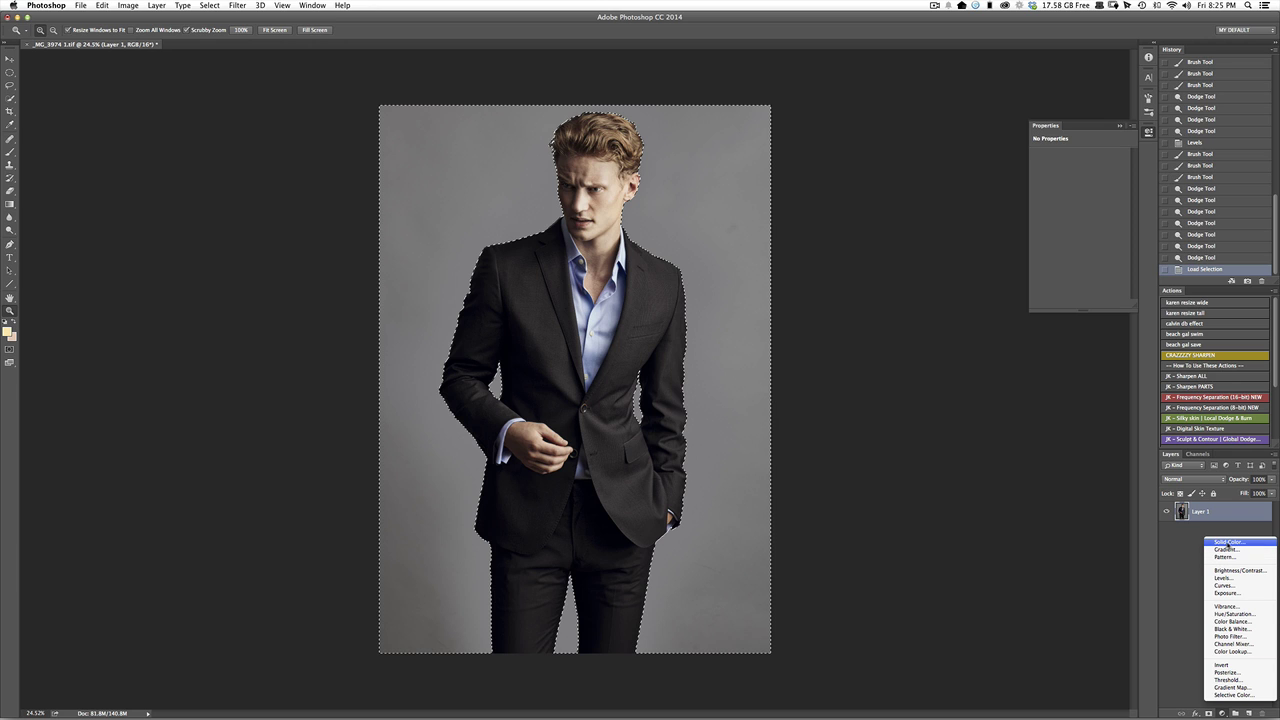
left_click(1226, 543)
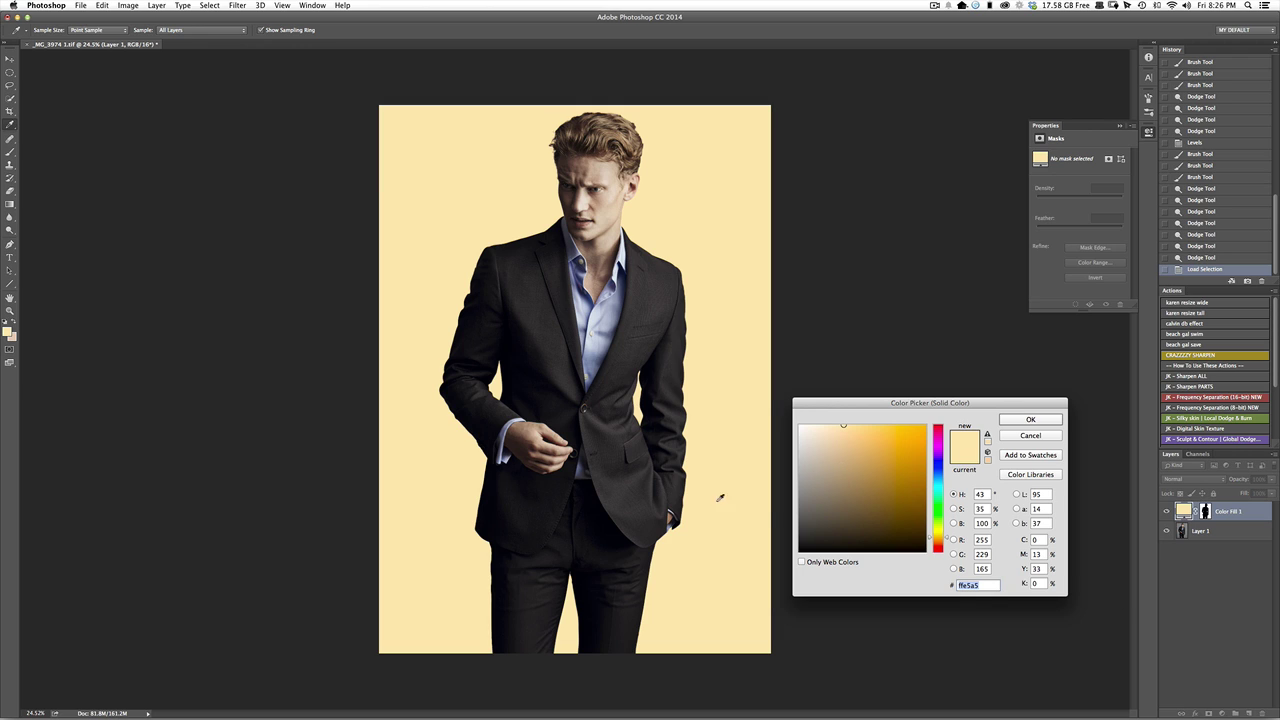
left_click(905, 471)
left_click(898, 434)
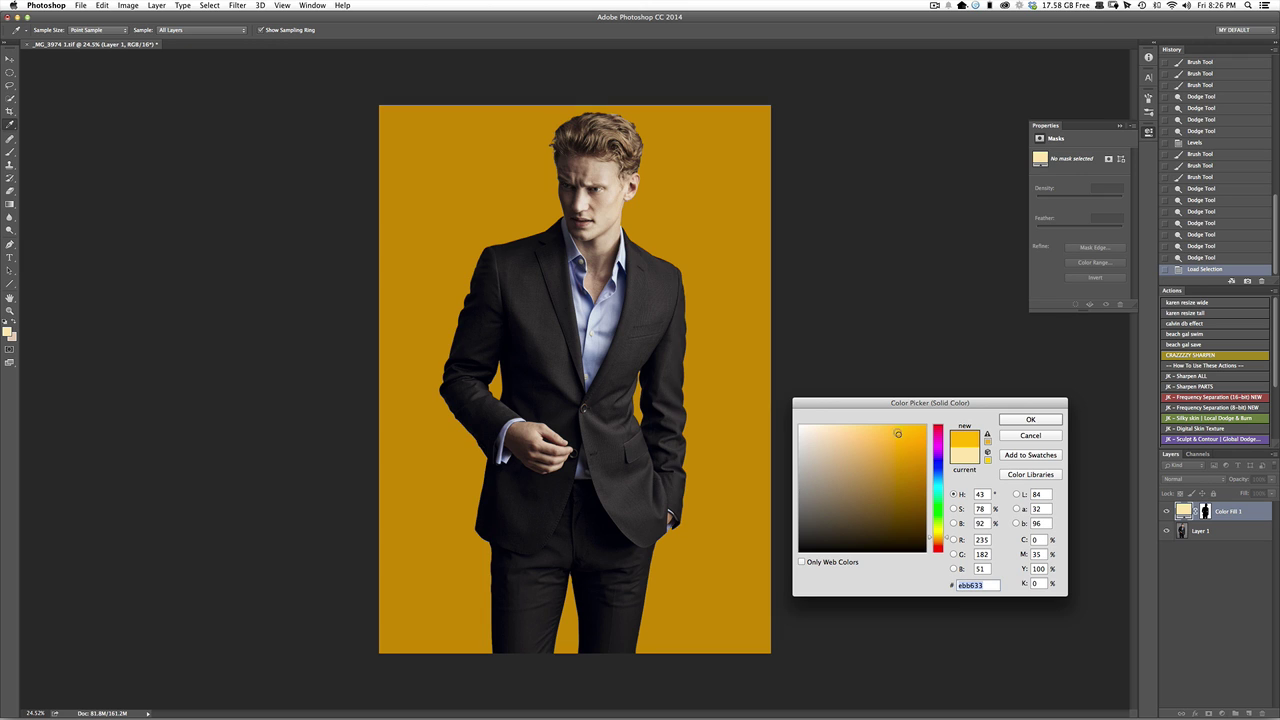
Try magenta for the solid colour fill, then settle on the neutral grey #848484 and confirm the fill layer.
left_click(937, 439)
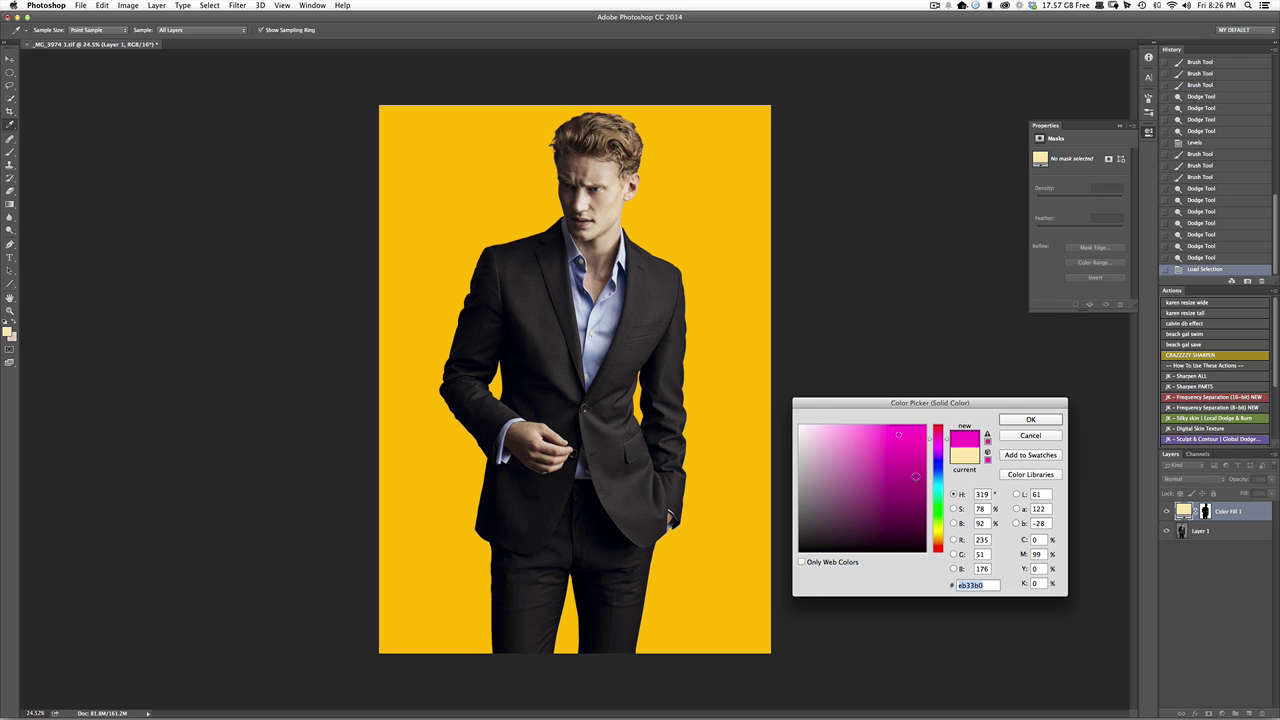
left_click_drag(866, 430, 911, 305)
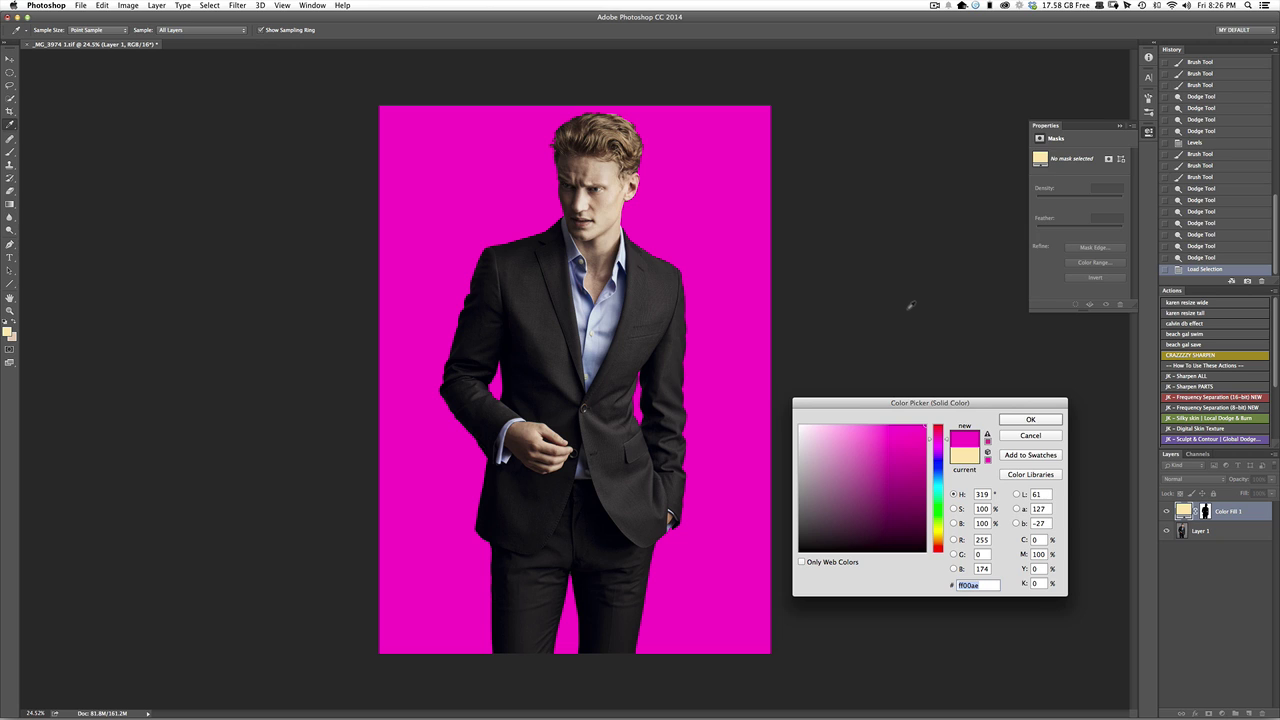
left_click_drag(826, 489, 799, 486)
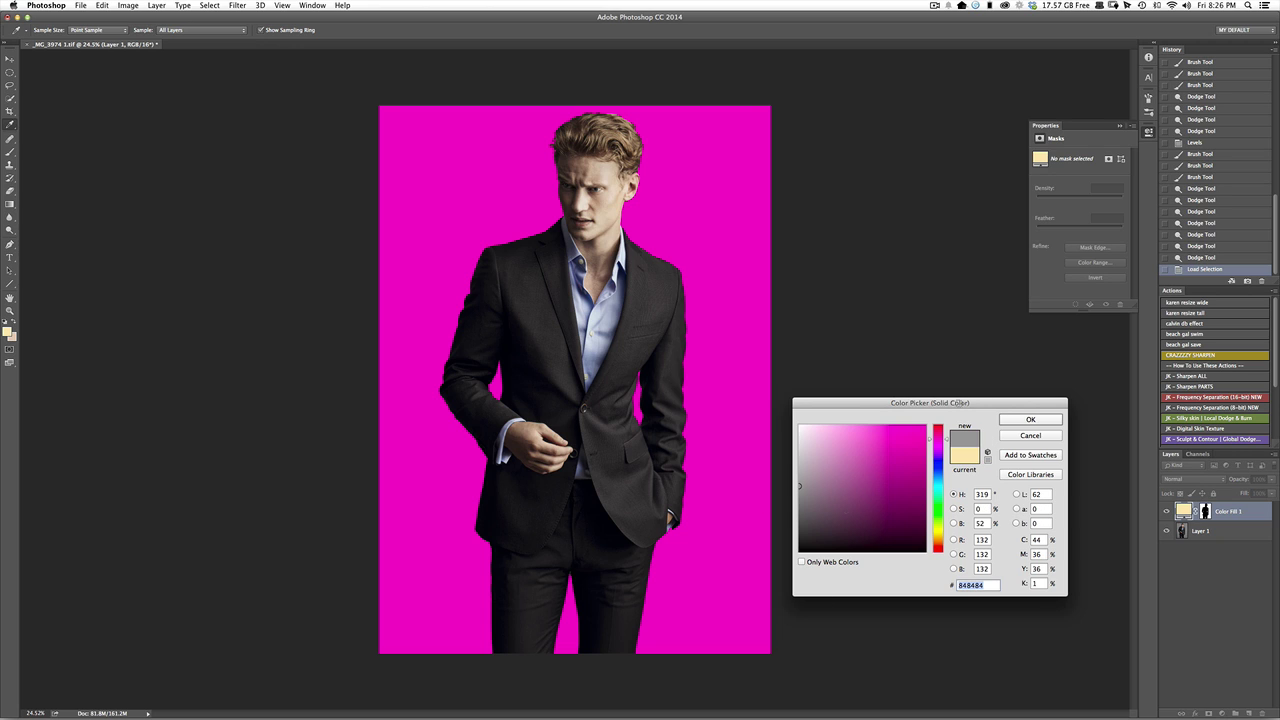
left_click(1029, 420)
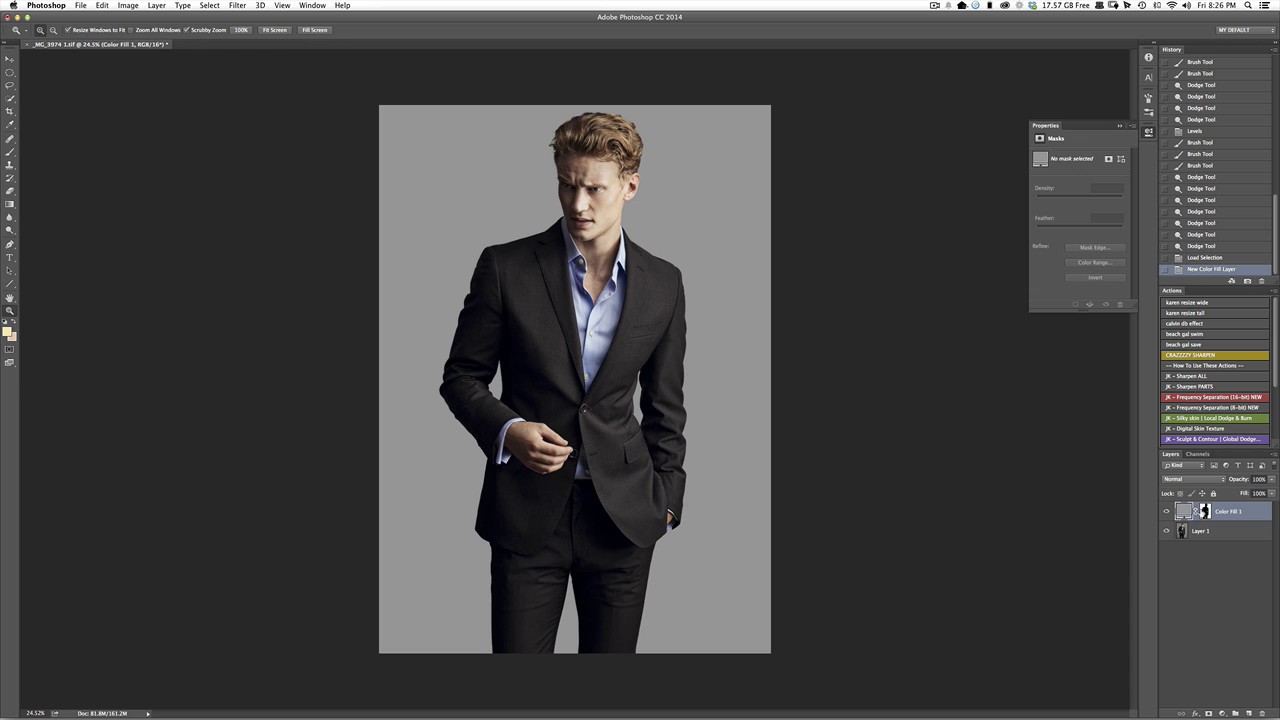
Hide the fill layer, recolour it with the grey #6c6c6e sampled from the original backdrop, and show it again.
left_click(1166, 511)
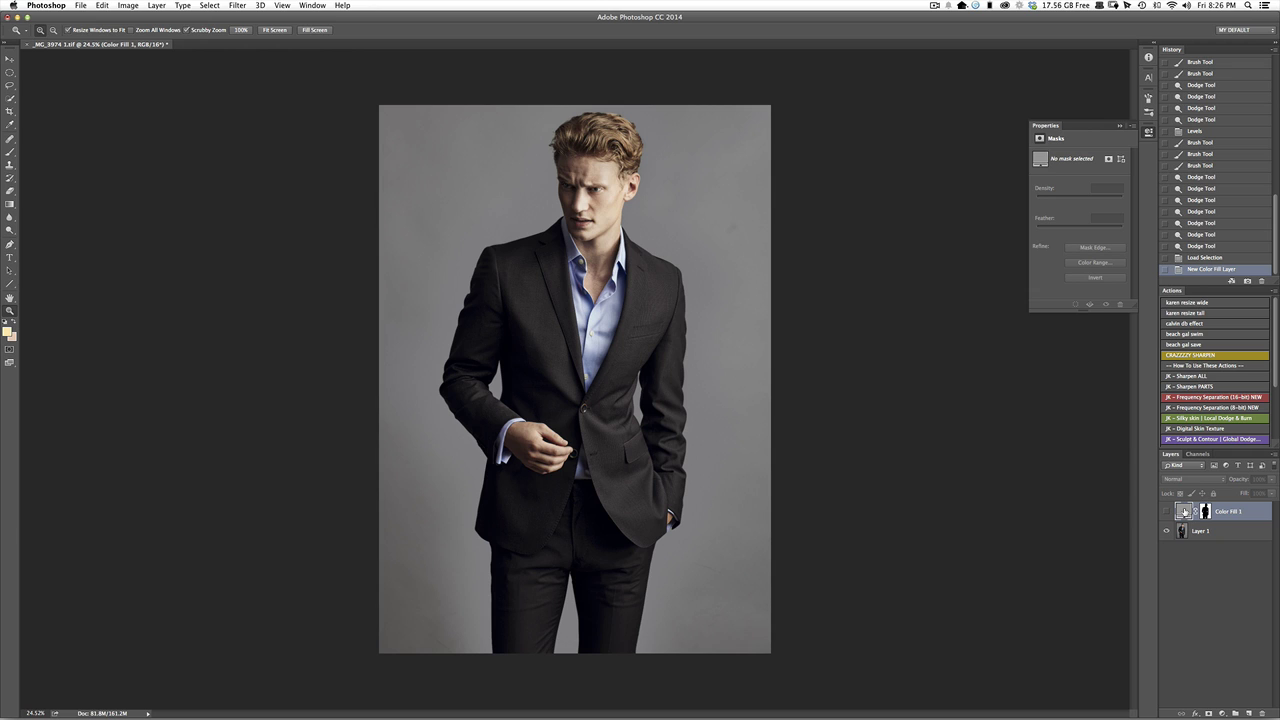
double_click(1184, 511)
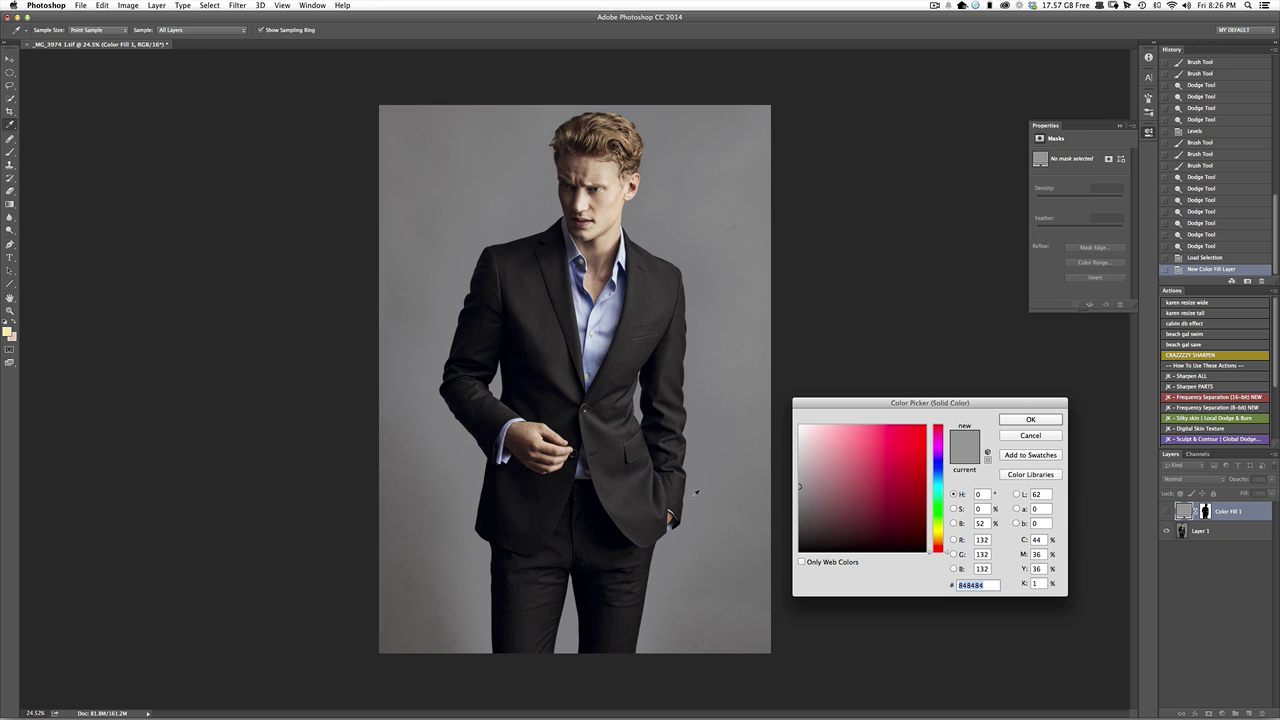
left_click(473, 447)
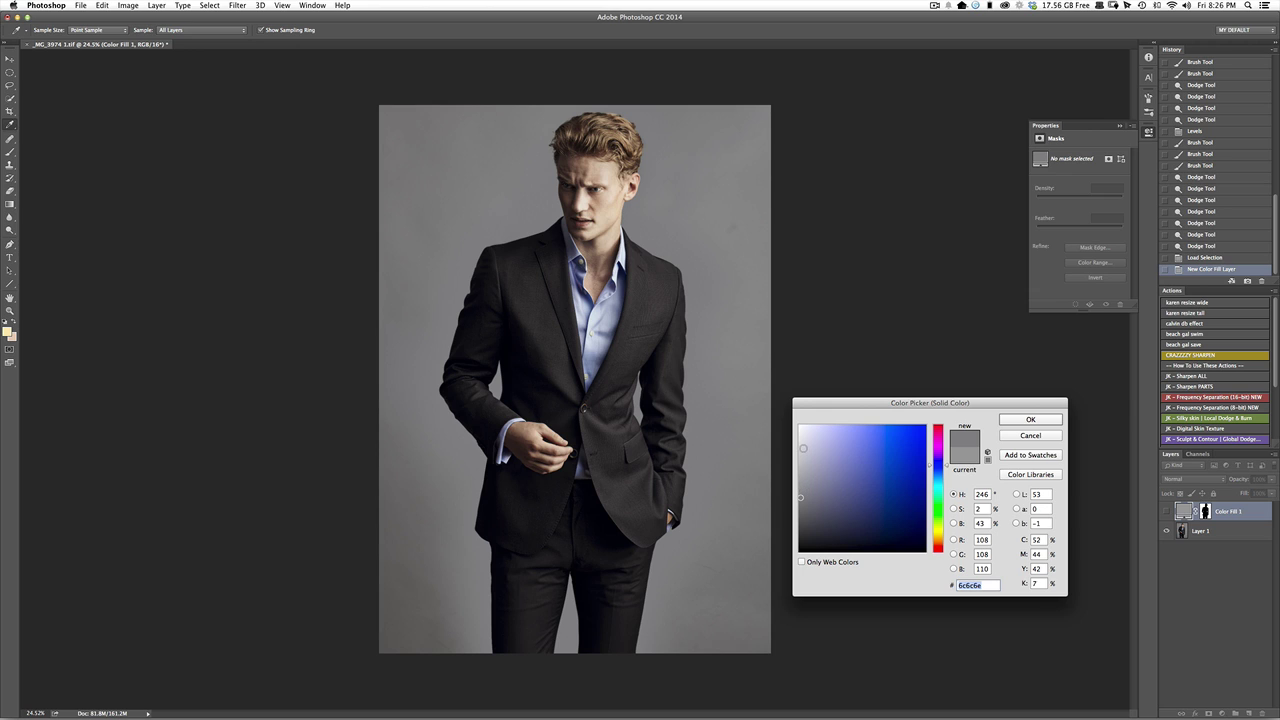
left_click(1024, 420)
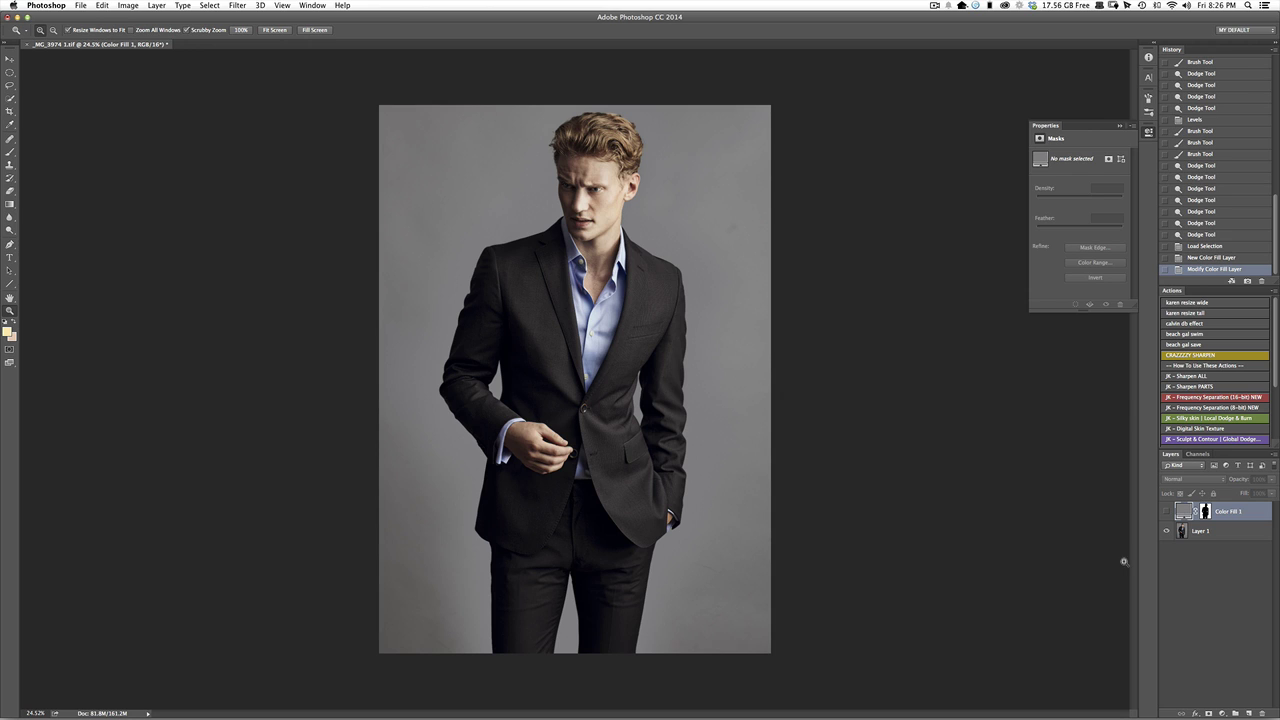
left_click(1167, 512)
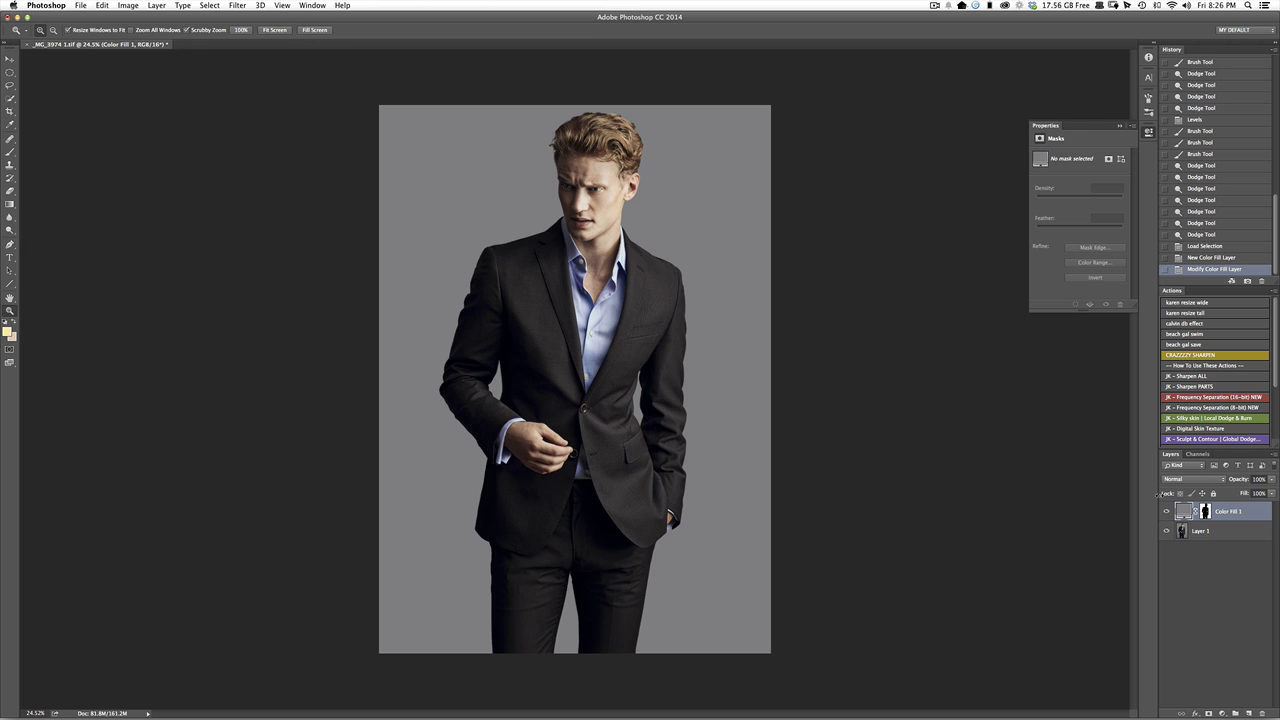
Set the grey fill layer's blend mode to Luminosity and compare the backdrop with the layer hidden and shown.
left_click(1167, 512)
left_click(1167, 512)
left_click(1203, 480)
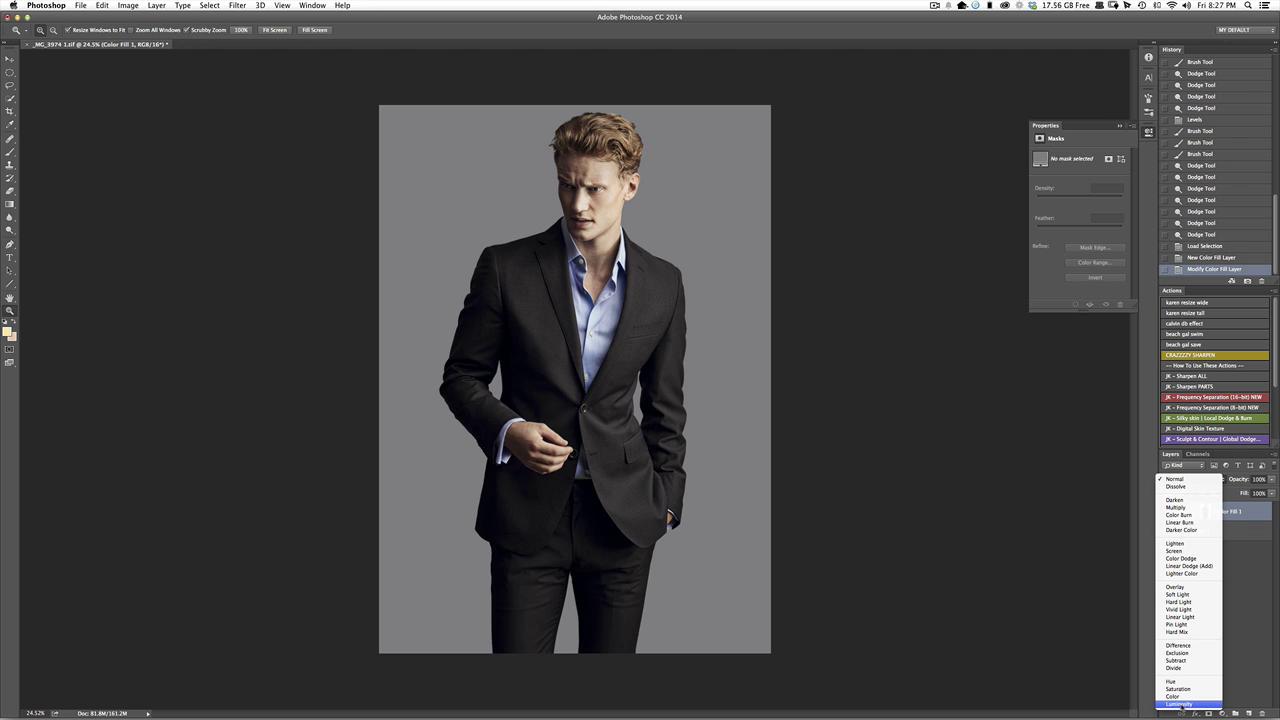
left_click(1180, 705)
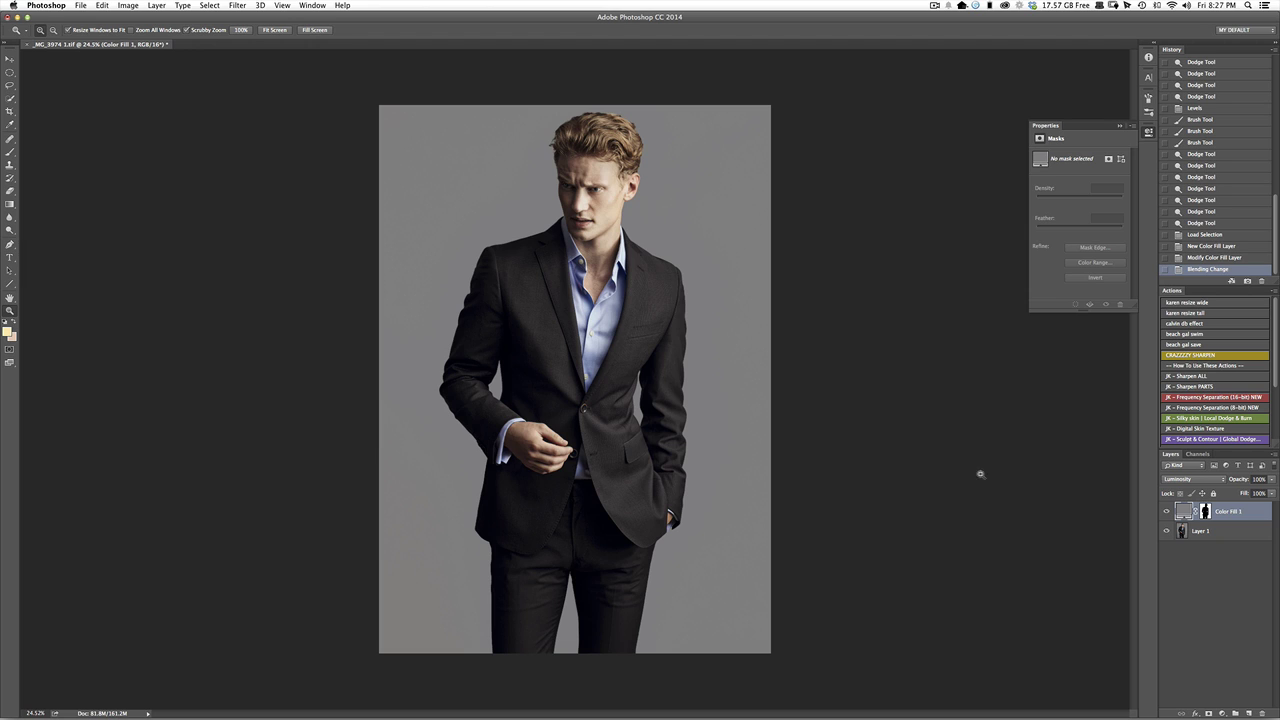
left_click(1167, 511)
left_click(1167, 511)
left_click(1167, 511)
left_click(1166, 511)
Duplicate the grey fill layer and set the copy's blend mode to Color.
key("super+j")
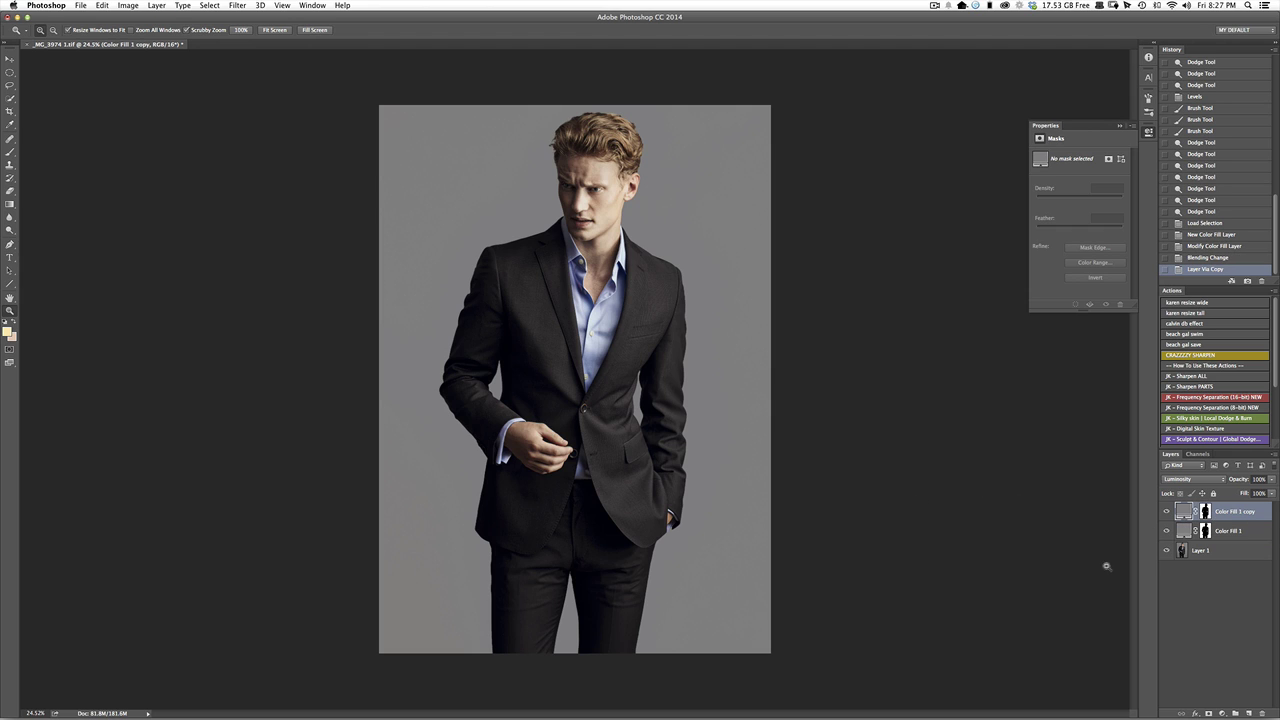
left_click(1196, 481)
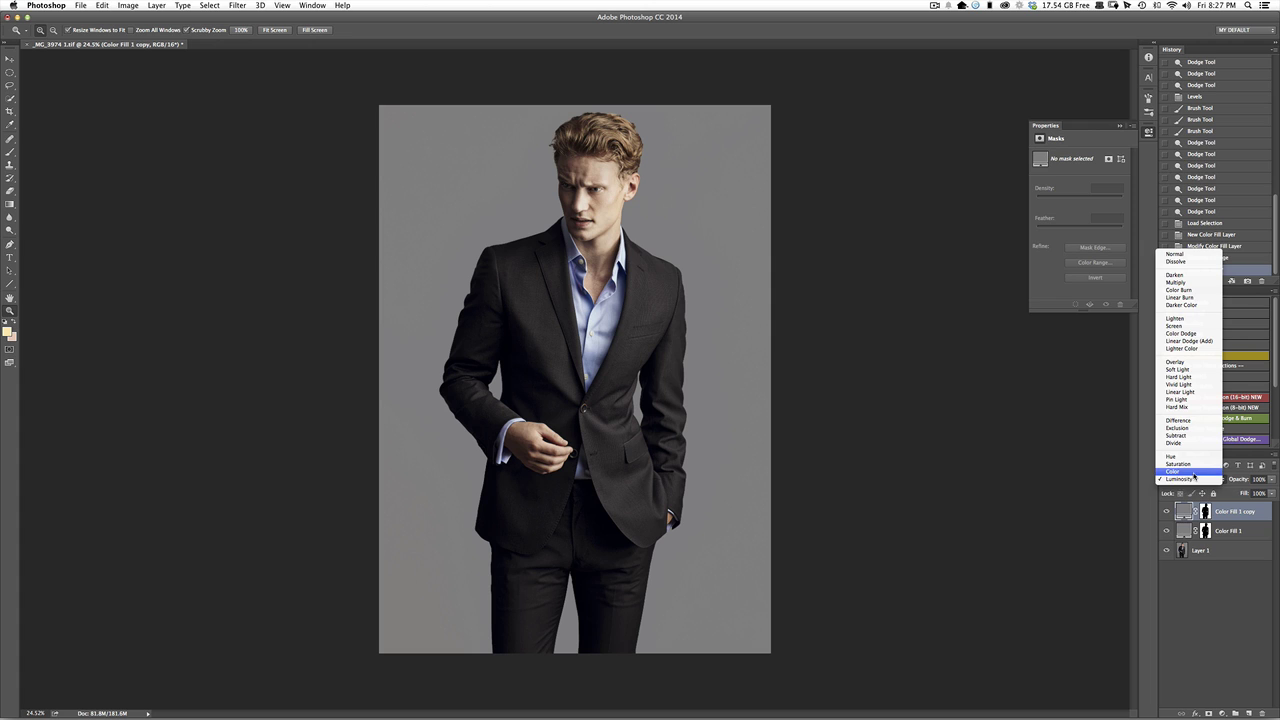
left_click(1195, 473)
Try several blues for the duplicate fill layer, then set its colour to the pale blue #c7cbde sampled from the shirt.
double_click(1184, 512)
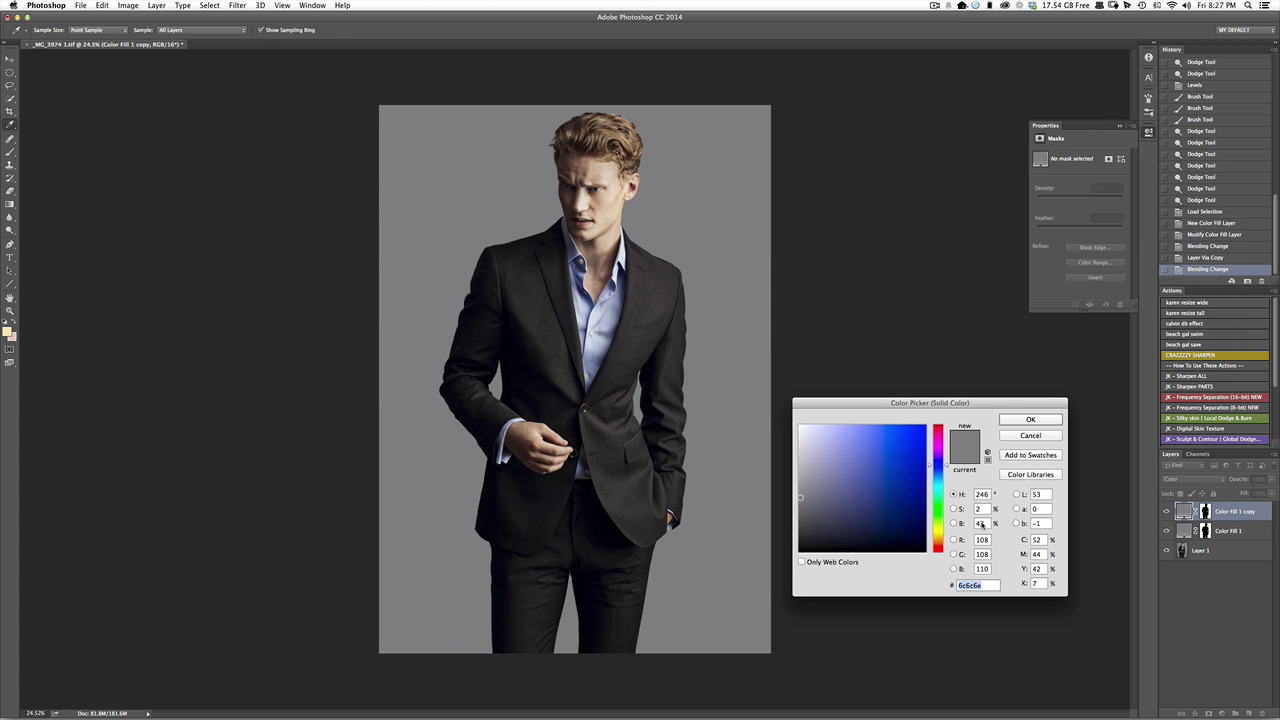
left_click(873, 492)
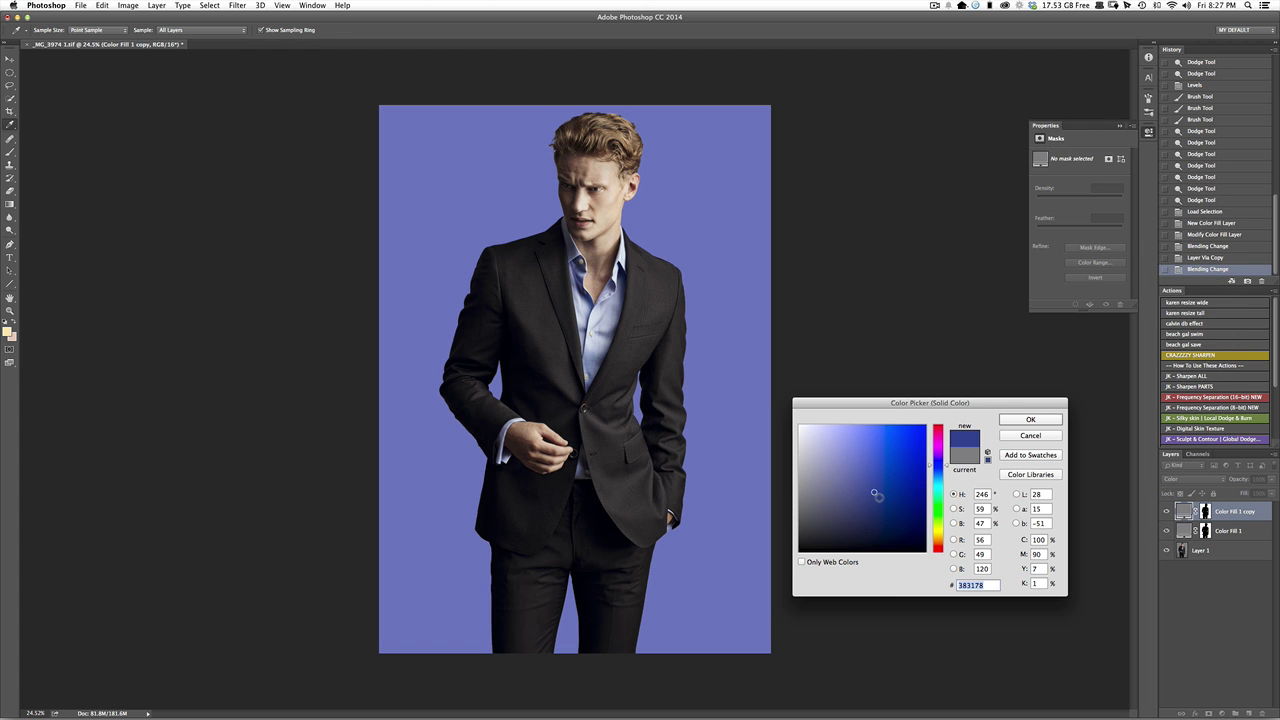
left_click(843, 461)
mouse_move(870, 475)
left_mouse_down()
mouse_move(862, 462)
mouse_move(885, 446)
mouse_move(884, 510)
mouse_move(862, 519)
mouse_move(886, 508)
mouse_move(882, 456)
mouse_move(885, 533)
mouse_move(845, 524)
mouse_move(870, 470)
mouse_move(812, 466)
mouse_move(869, 506)
mouse_move(864, 526)
mouse_move(832, 520)
left_mouse_up()
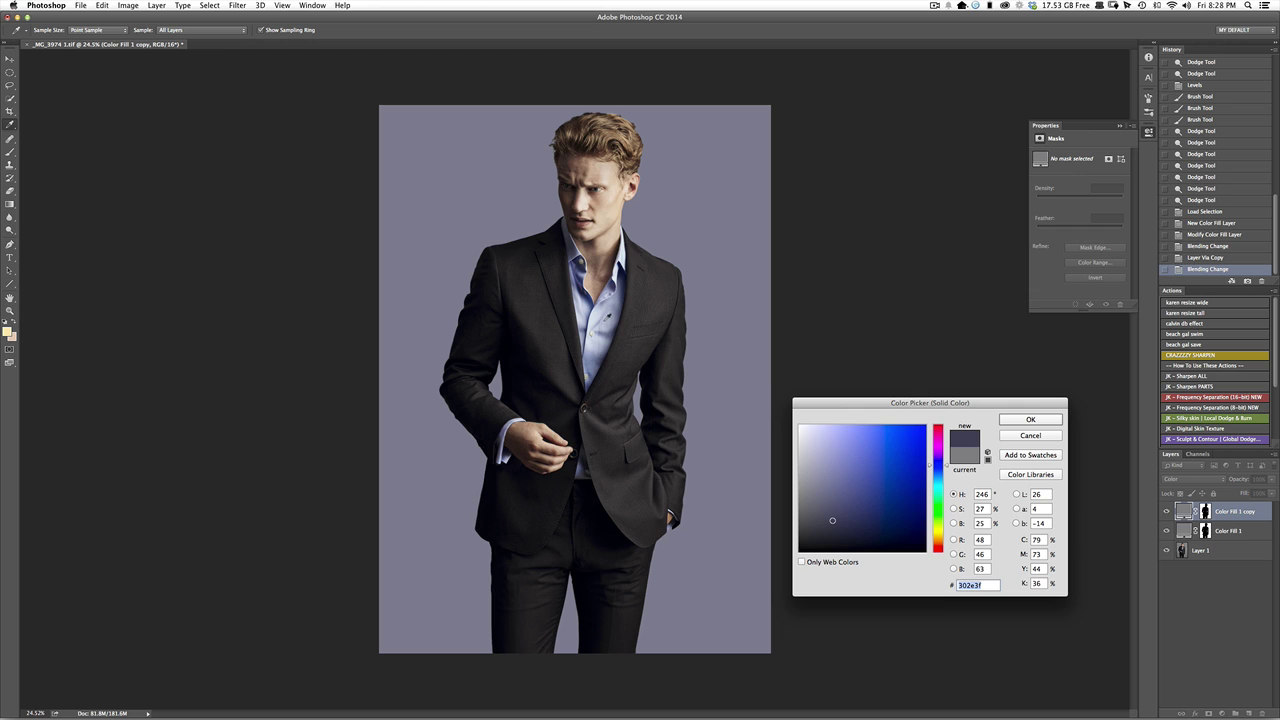
left_click(604, 321)
left_click(841, 446)
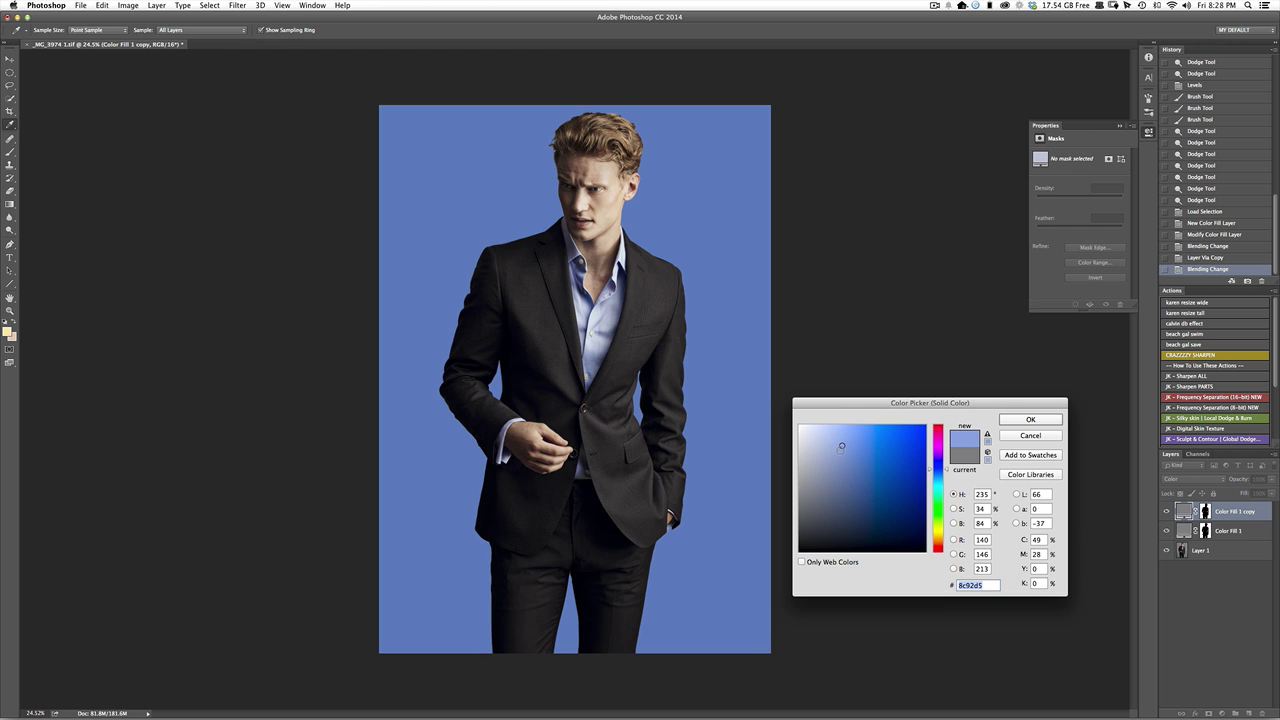
left_click(601, 340)
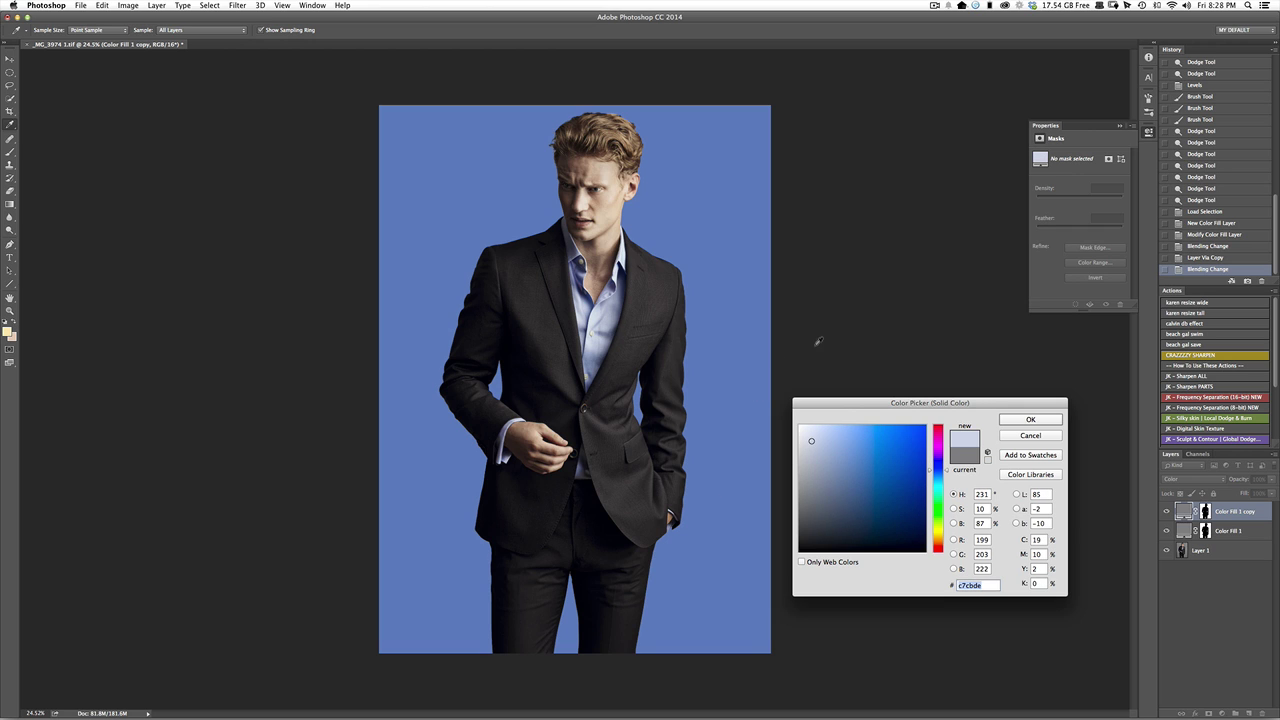
left_click(1031, 420)
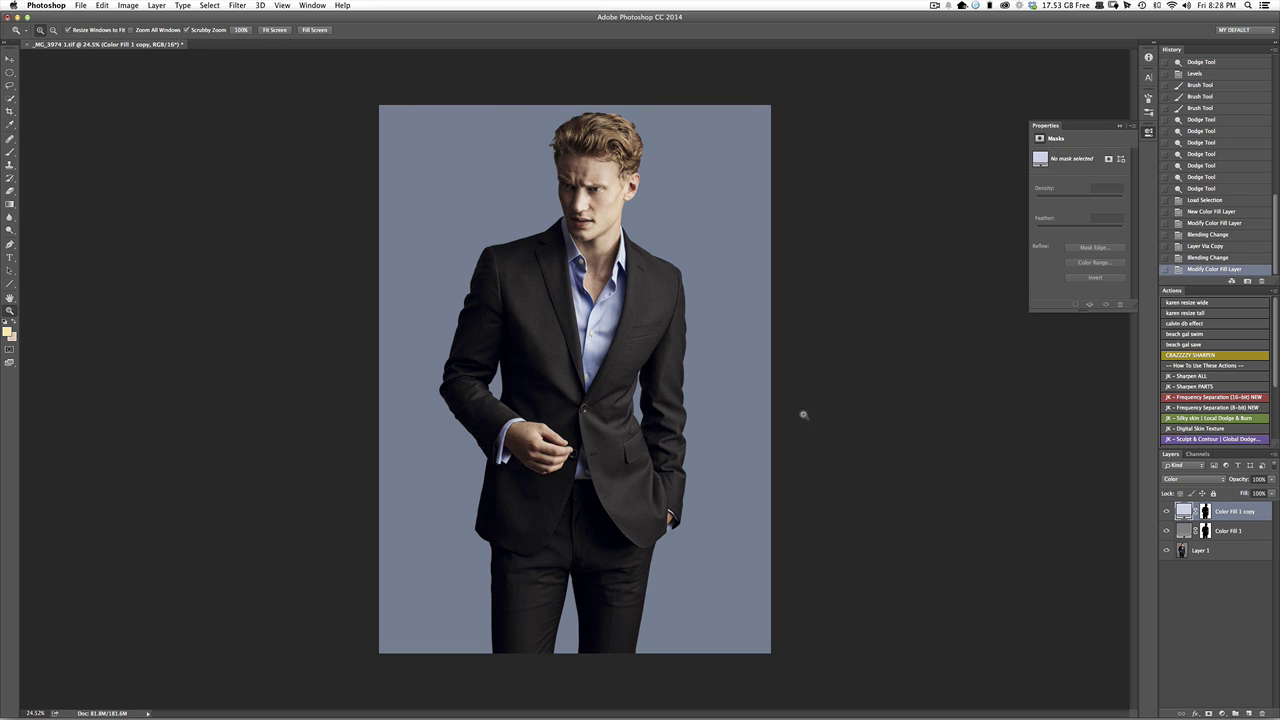
Inspect the mask edges around the hair and head up close, comparing both fill layers hidden and shown.
left_click_drag(597, 131, 610, 137)
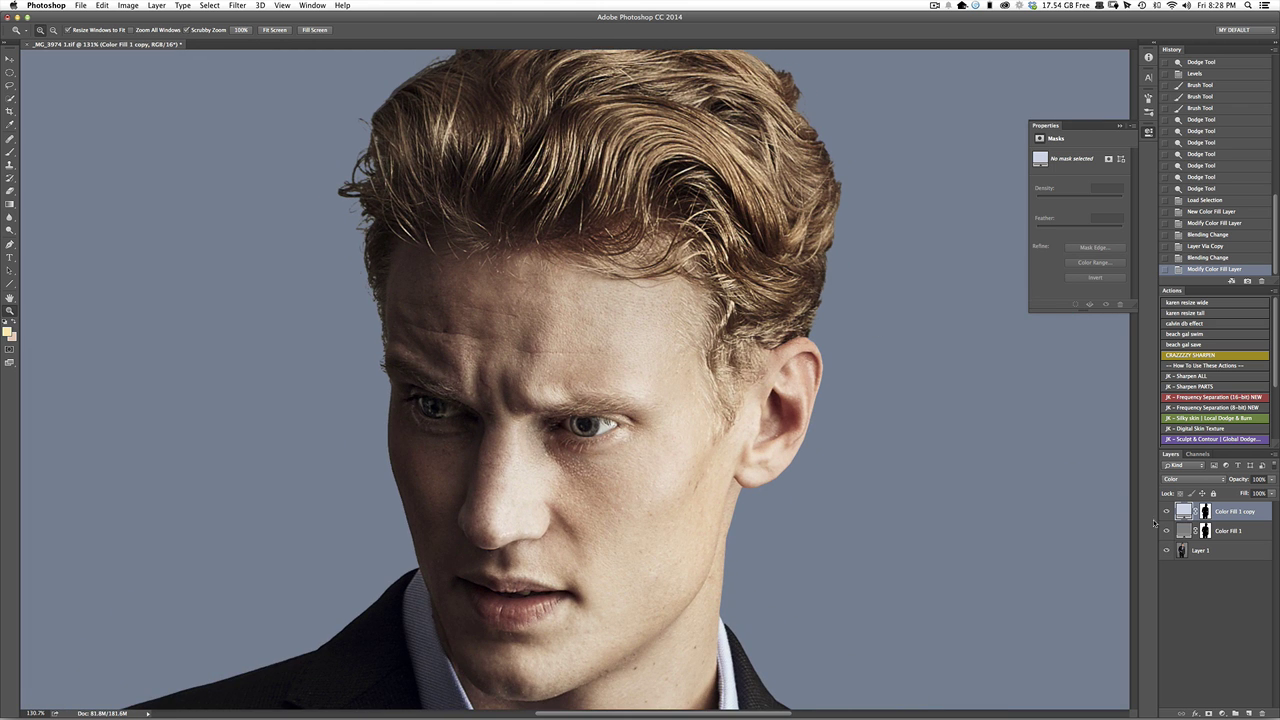
left_click_drag(1166, 530, 1166, 511)
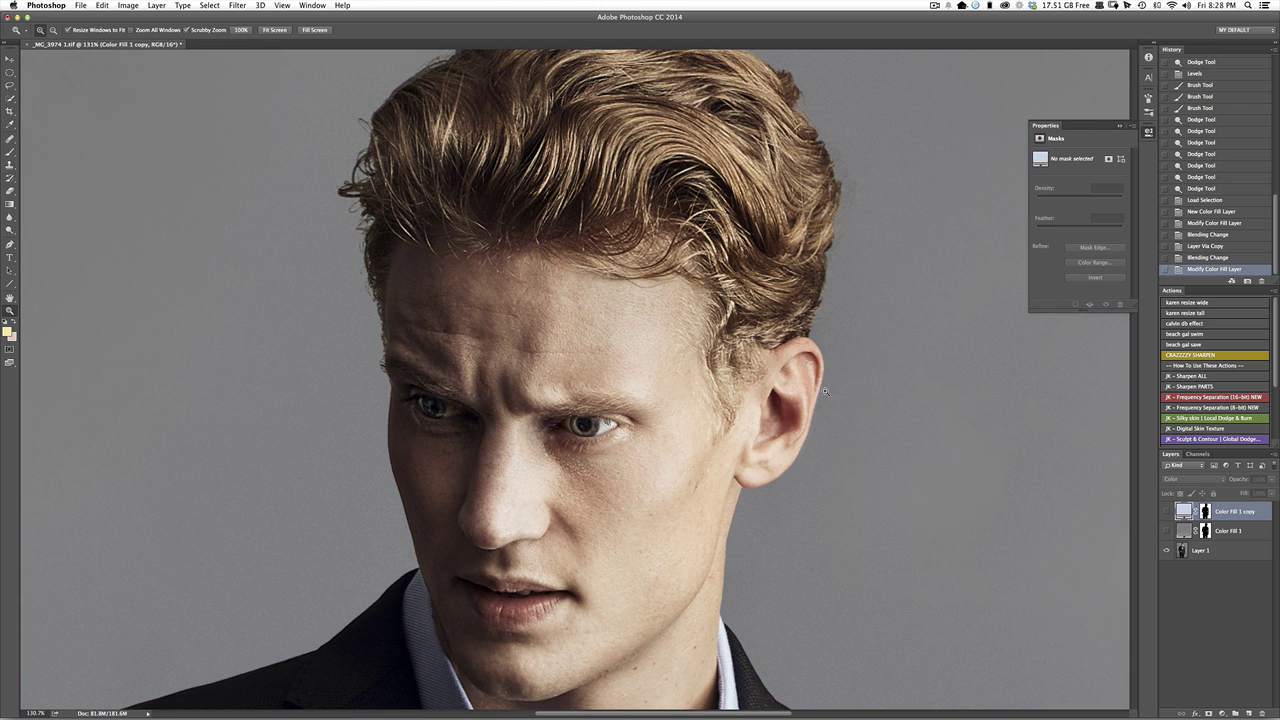
left_click_drag(800, 497, 892, 649)
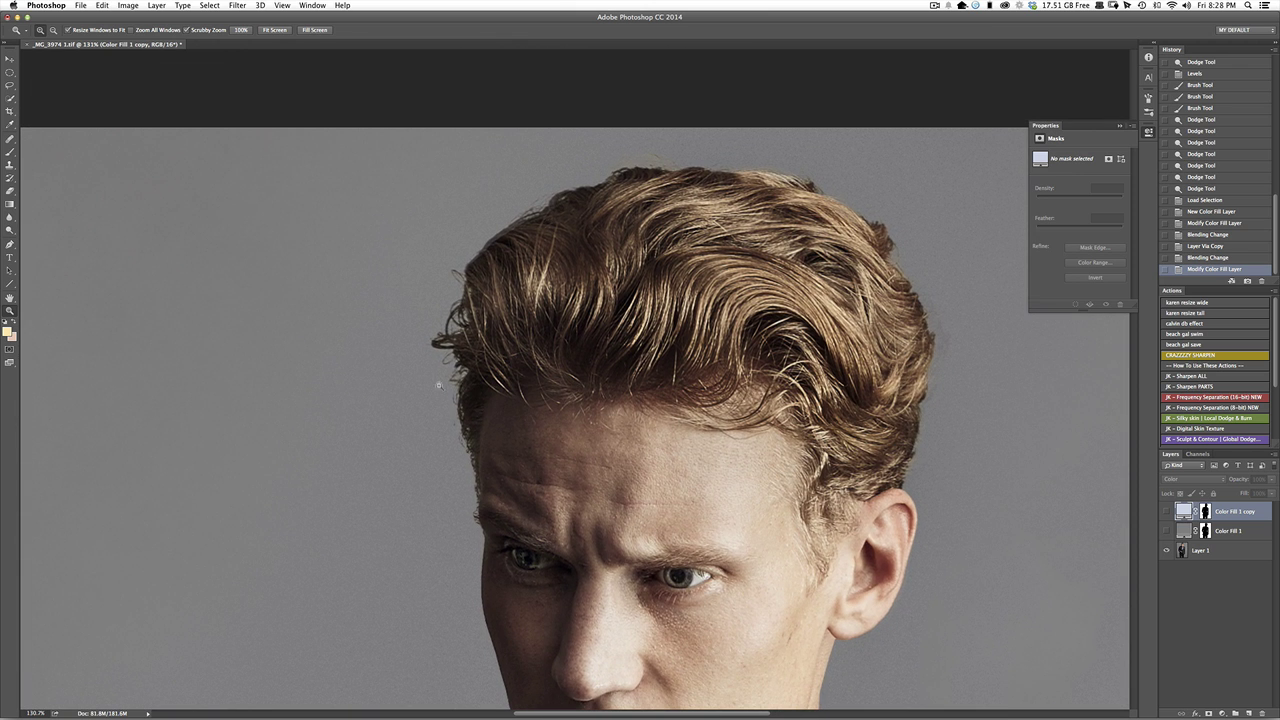
left_click(1166, 531)
left_click(1166, 511)
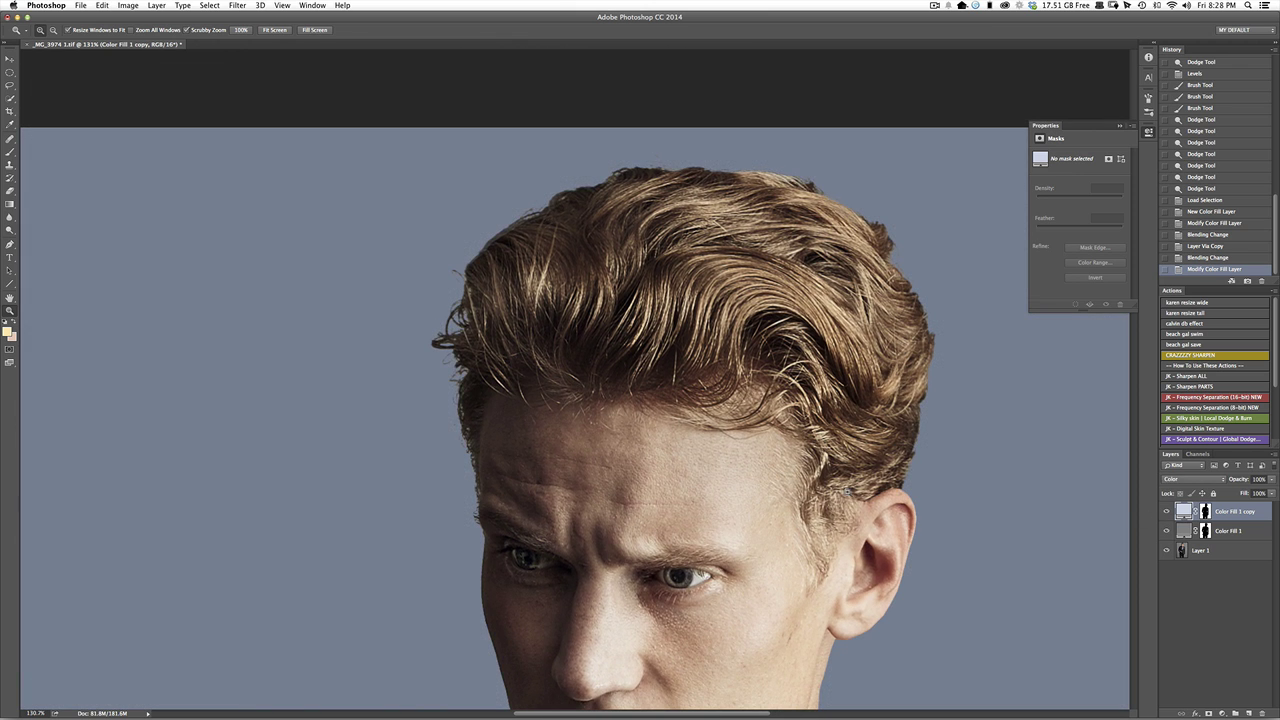
key("super+0")
left_click_drag(631, 538, 648, 522)
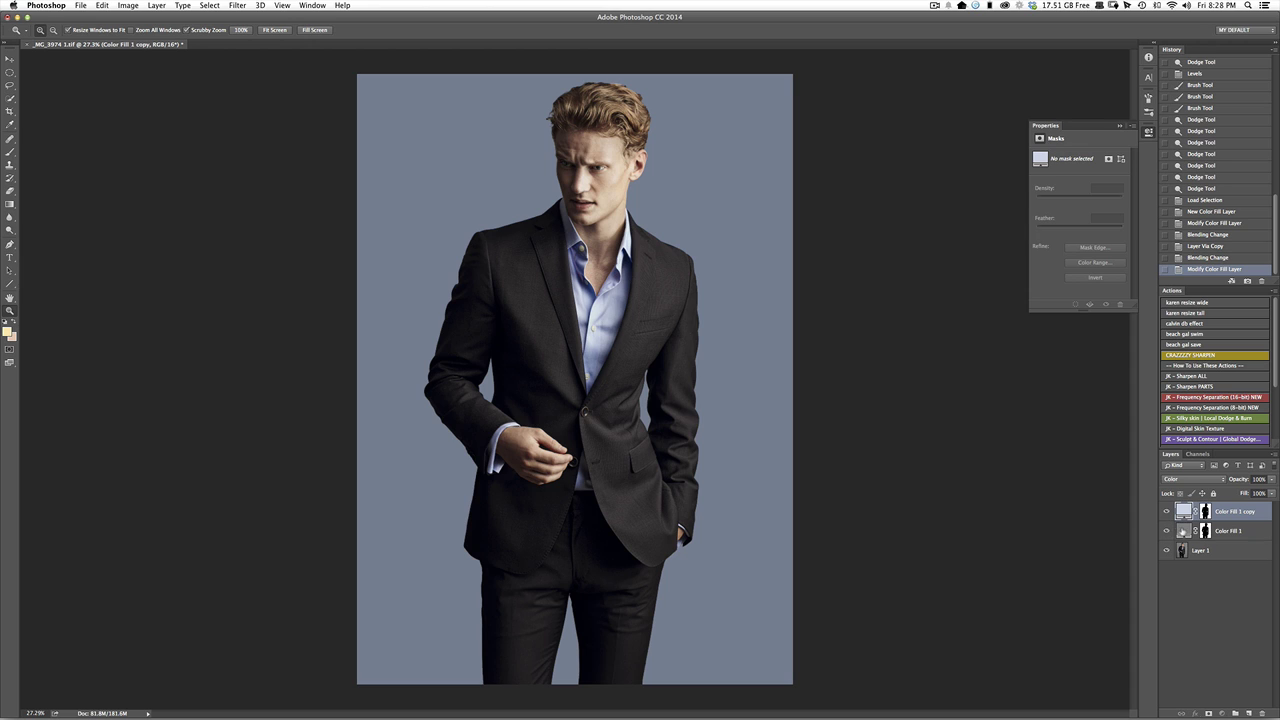
Group the two fill layers and compare the image with the group hidden and shown.
left_click(1183, 531, "shift")
key("super+g")
left_click(1166, 508)
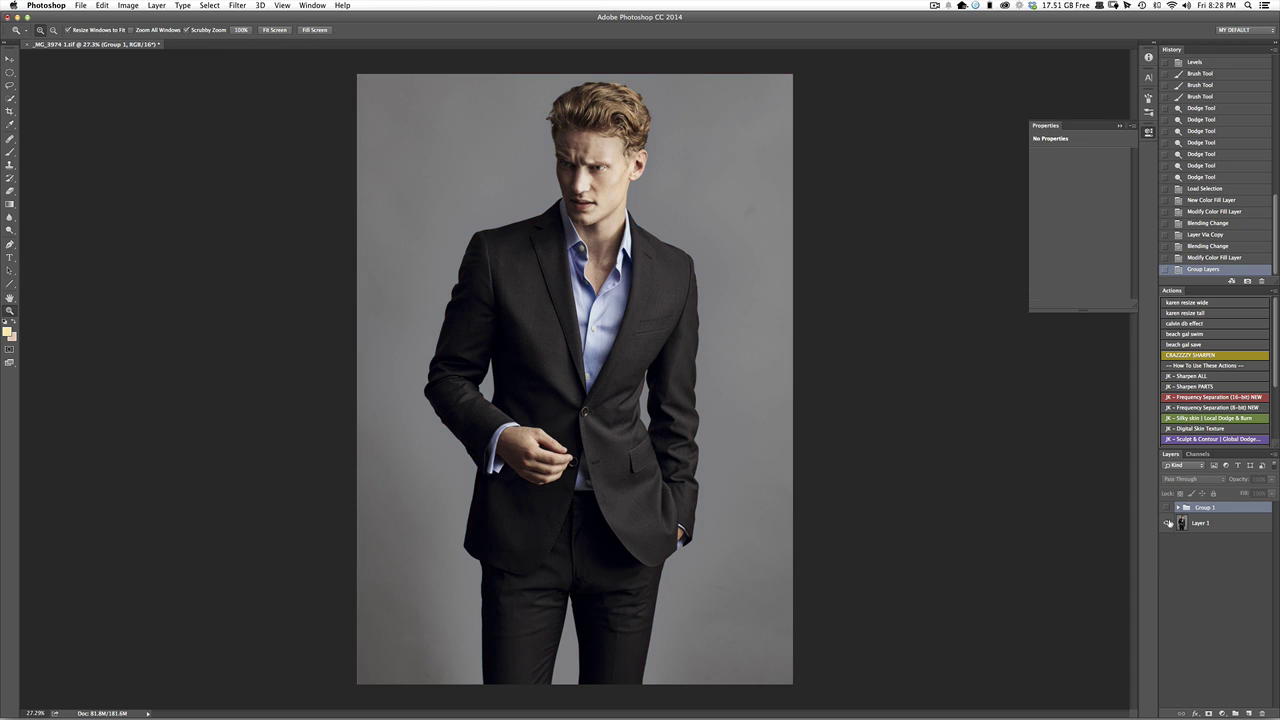
left_click(1166, 508)
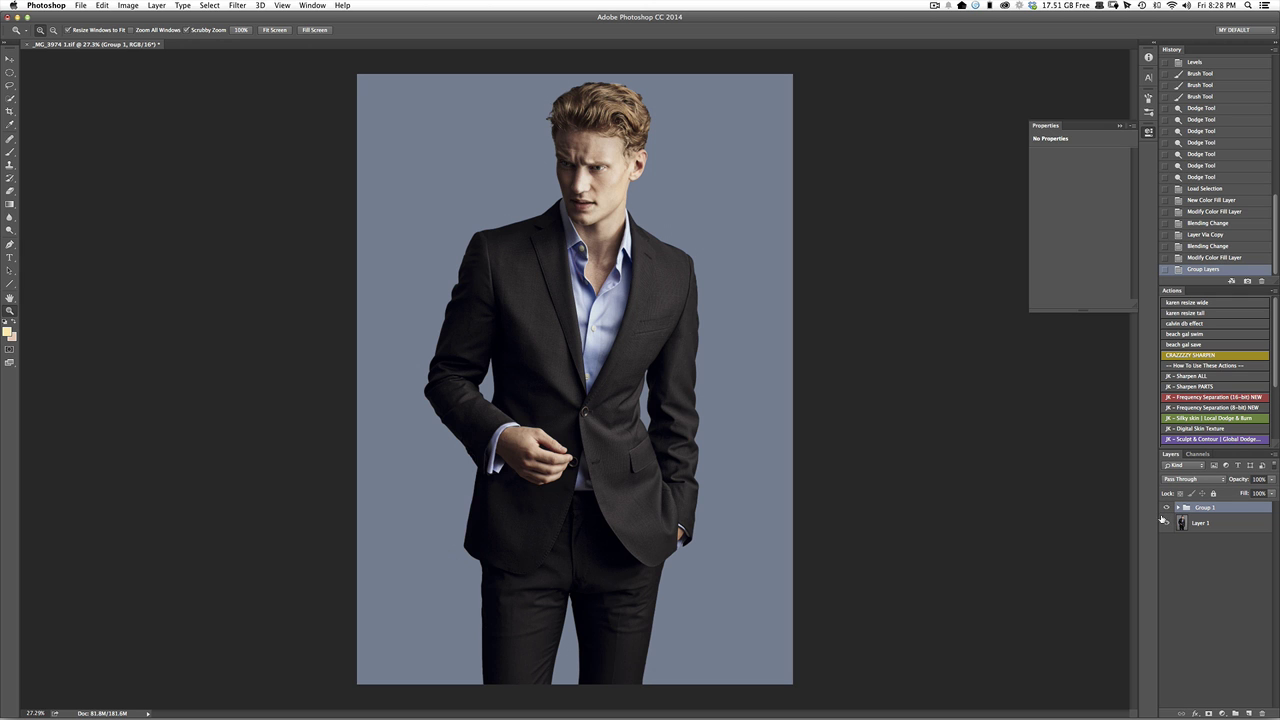